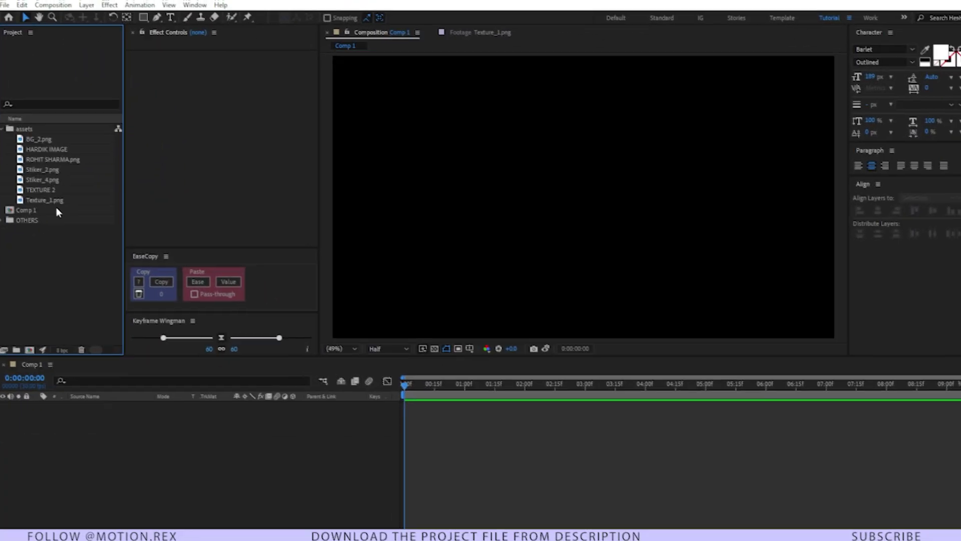
# Step: Add BG_2.png and Texture_1.png to the composition, with the texture layered above the background
pyautogui.moveTo(56, 140); pyautogui.dragTo(472, 463)
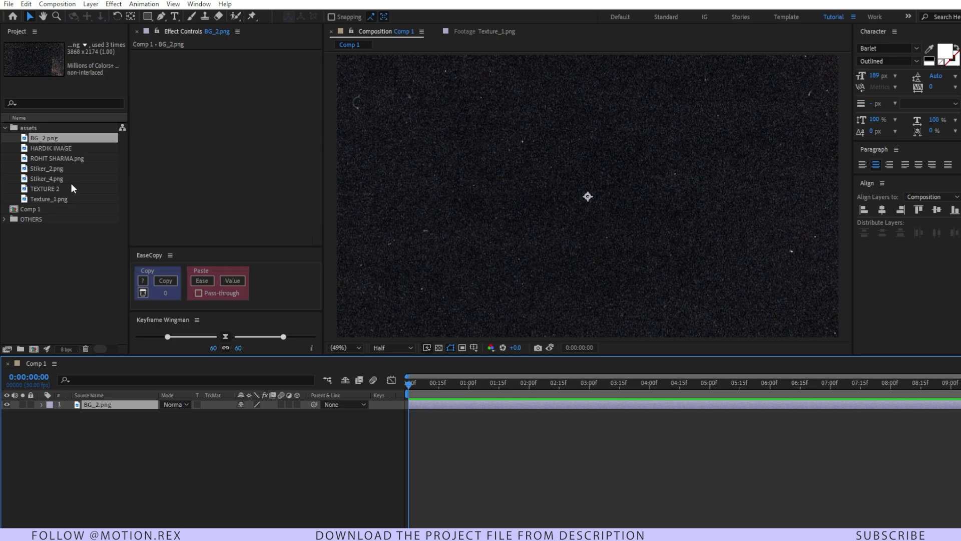
pyautogui.click(59, 190)
pyautogui.click(76, 199)
pyautogui.moveTo(77, 199); pyautogui.dragTo(119, 403)
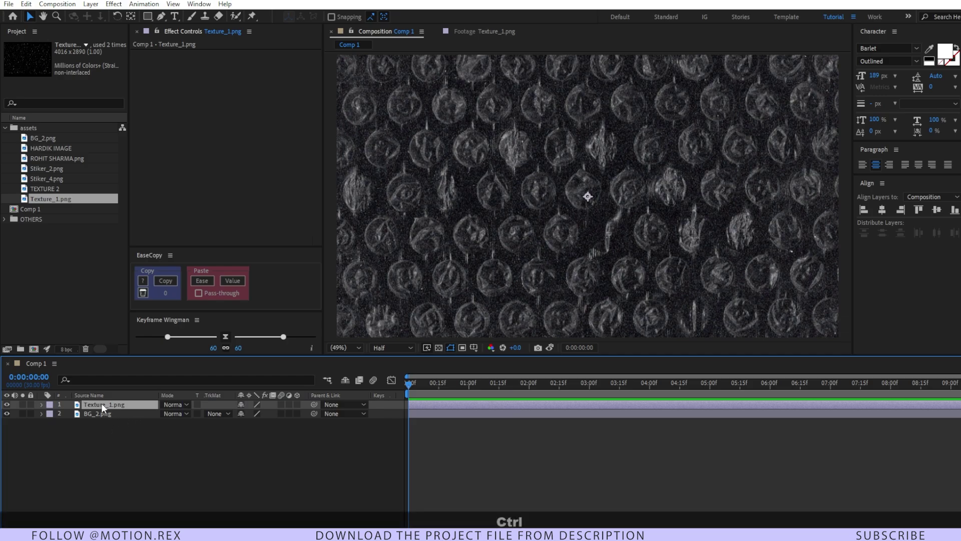
# Step: Fit the texture layer to the comp width and scale it to 50.2%
pyautogui.hotkey('ctrl', 'alt', 'shift', 'h')
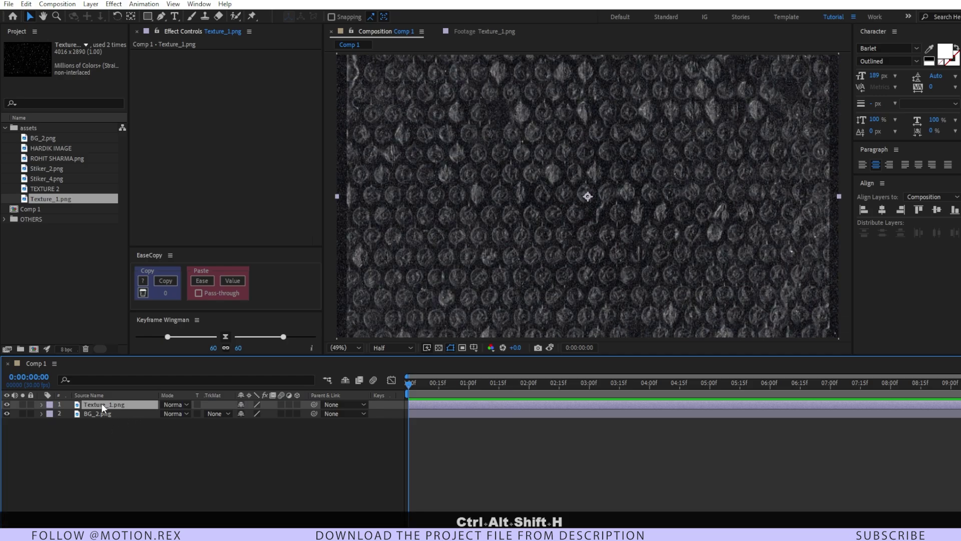
pyautogui.press('s')
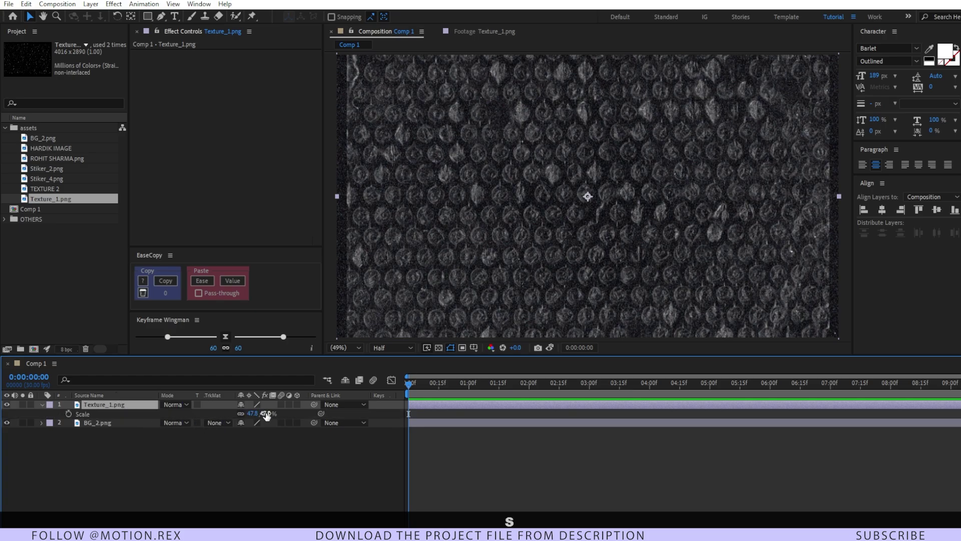
pyautogui.moveTo(264, 413); pyautogui.dragTo(278, 412)
# Step: At frame 11, set the texture layer's opacity to 60%
pyautogui.click(431, 386)
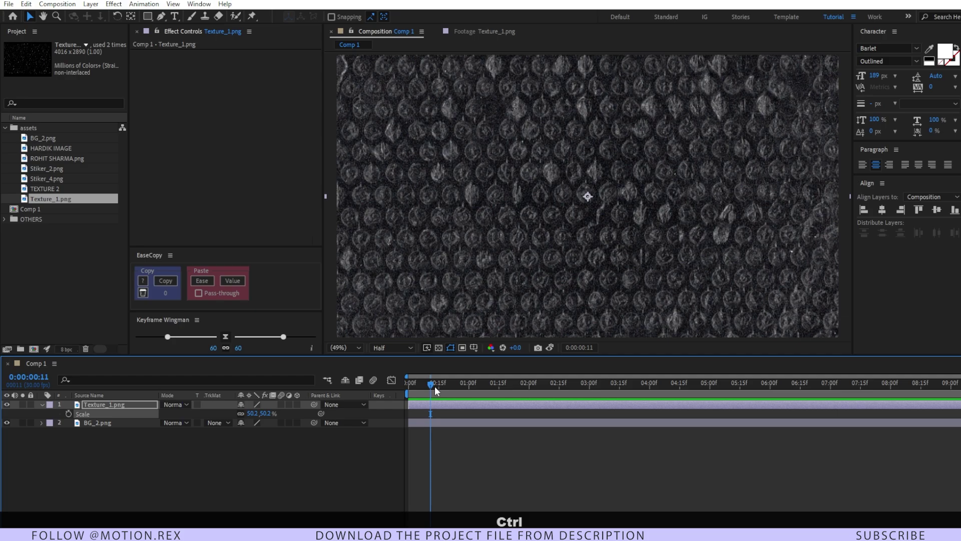
pyautogui.click(115, 404)
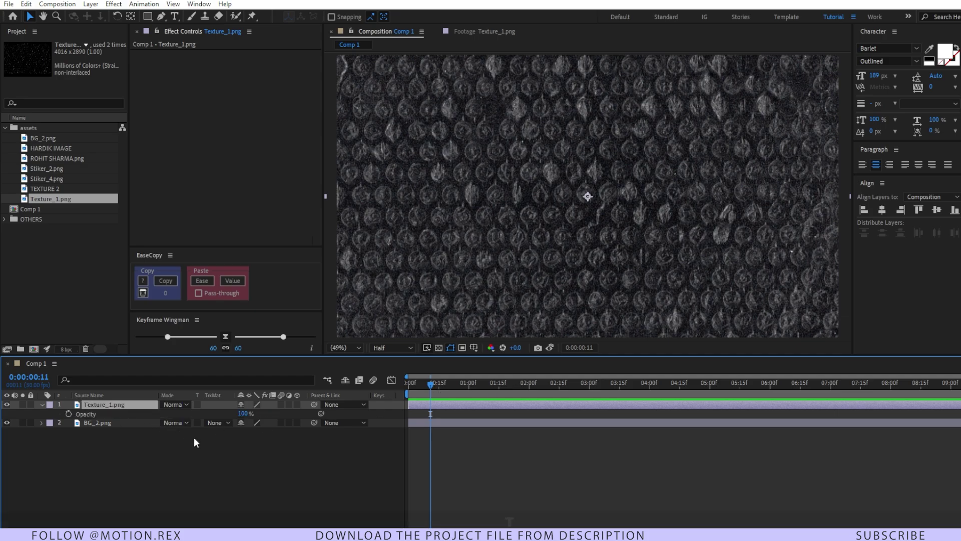
pyautogui.press('t')
pyautogui.write('50')
pyautogui.press('Return')
pyautogui.click(243, 412)
pyautogui.write('60')
pyautogui.press('Return')
# Step: Add a Position keyframe to the texture and show Scale alongside Position and Opacity
pyautogui.click(91, 403)
pyautogui.hotkey('alt', 'shift', 'p')
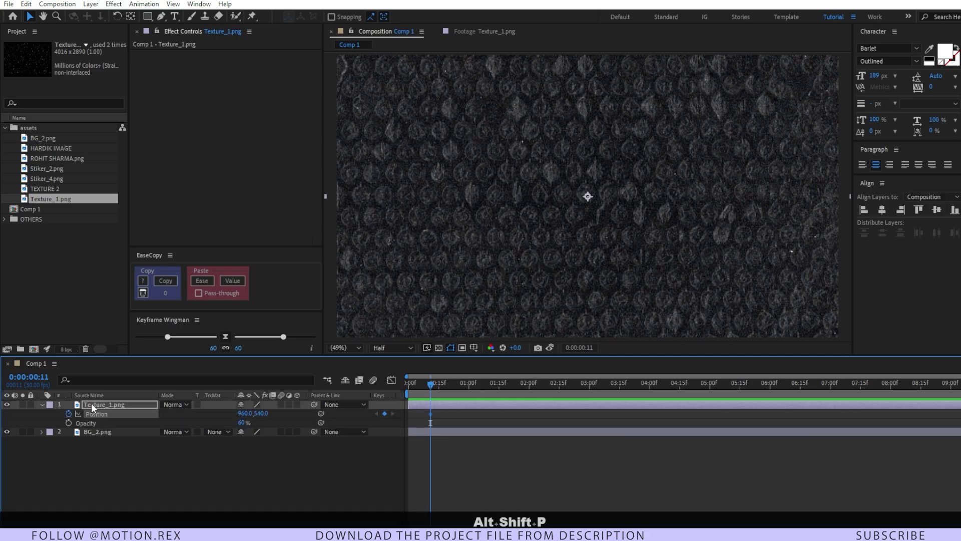
pyautogui.press('Home')
pyautogui.hotkey('shift', 's')
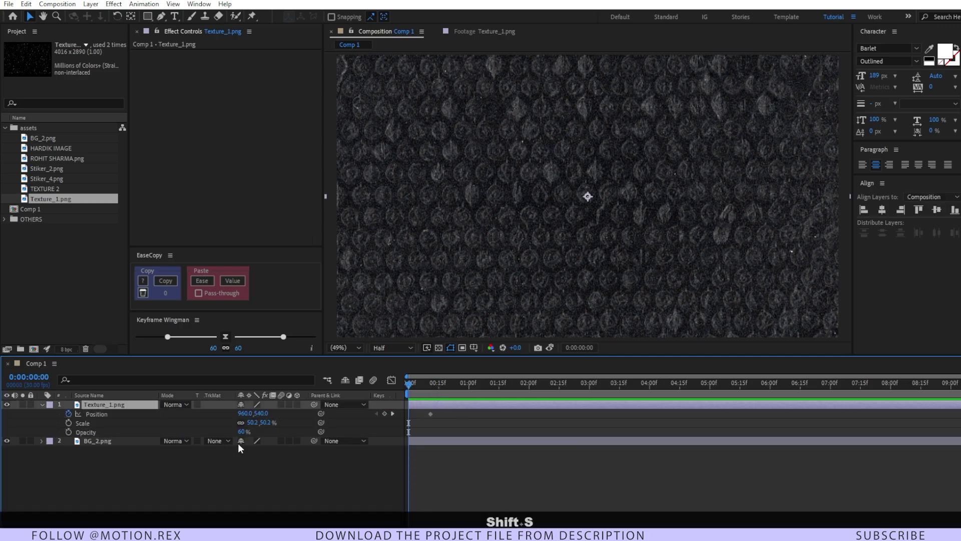
# Step: Enlarge the texture to 61.2% and move its Position keyframe to the first frame
pyautogui.moveTo(268, 422); pyautogui.dragTo(389, 413)
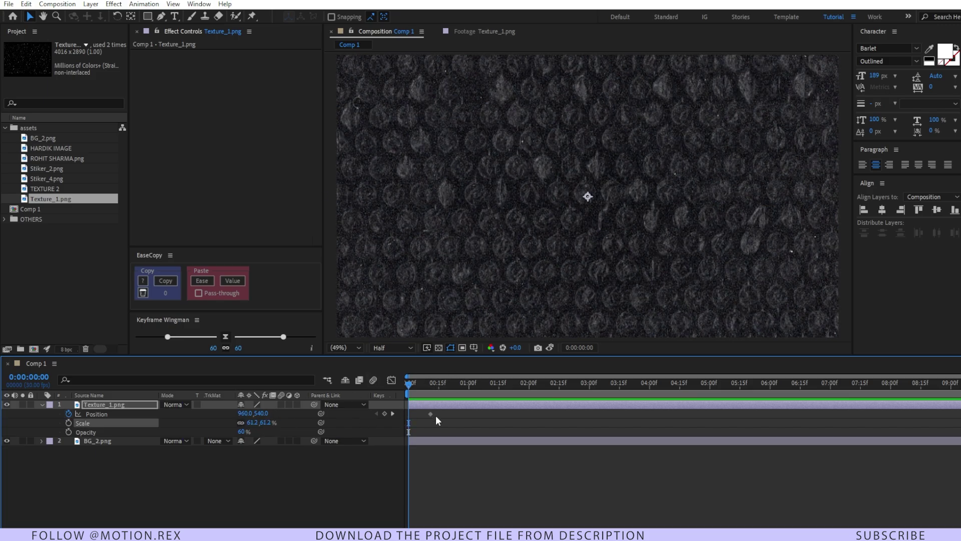
pyautogui.moveTo(431, 414); pyautogui.dragTo(409, 414)
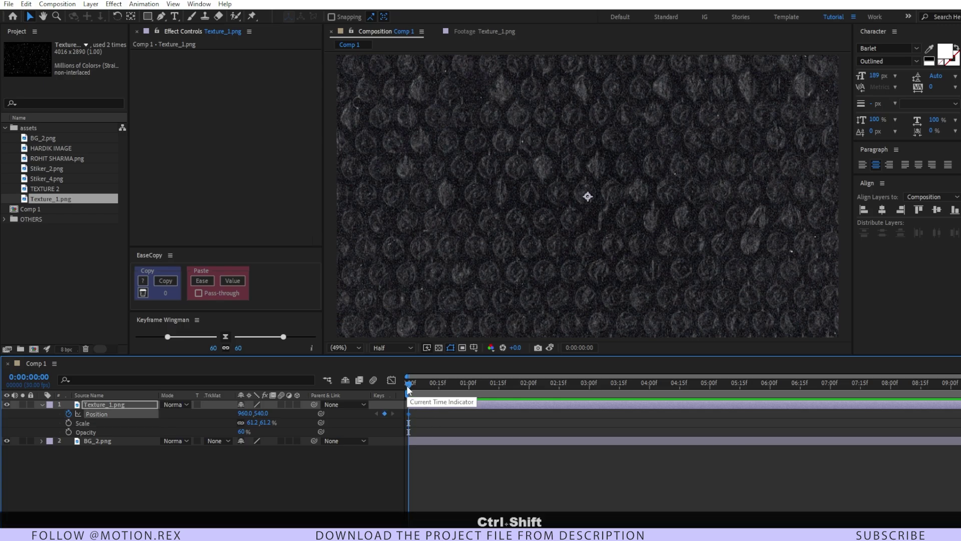
pyautogui.hotkey('ctrl', 'shift', 'Right')
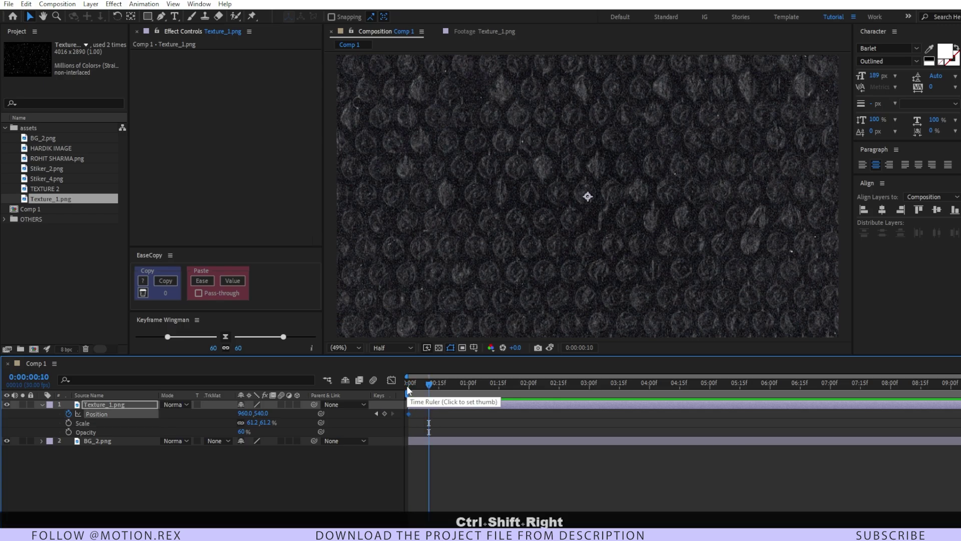
pyautogui.hotkey('ctrl', 'z')
# Step: Keyframe position jitters every ten frames: X 1010 at frame 10, Y 497 at frame 20, through 2:10
pyautogui.moveTo(245, 414); pyautogui.dragTo(276, 422)
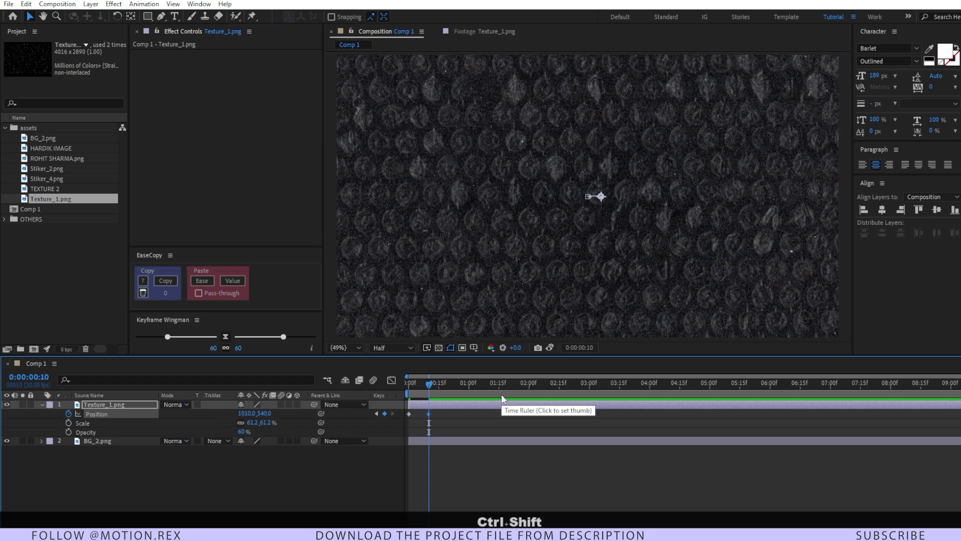
pyautogui.hotkey('ctrl', 'shift', 'Right')
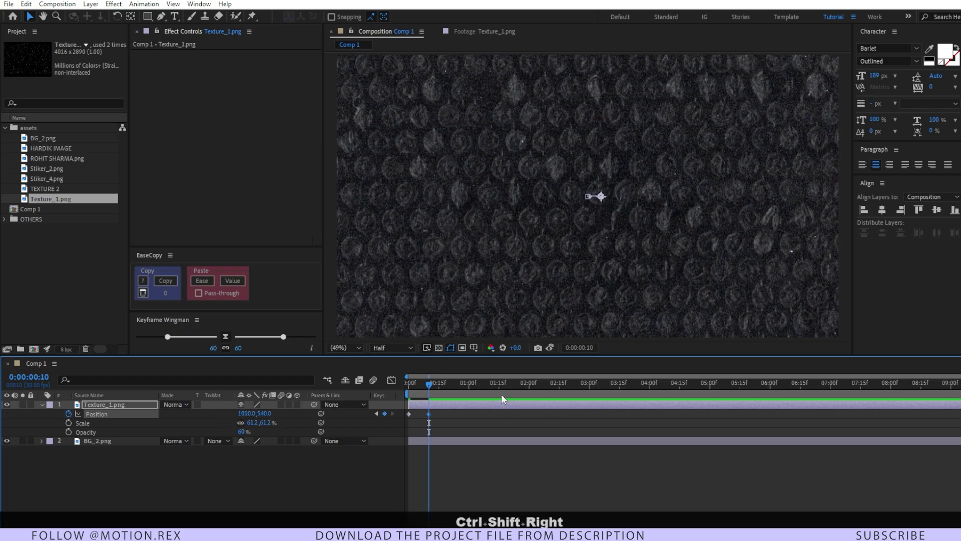
pyautogui.moveTo(264, 413); pyautogui.dragTo(230, 416)
pyautogui.hotkey('ctrl', 'shift', 'Right')
pyautogui.hotkey('ctrl', 'shift', 'Right')
pyautogui.hotkey('ctrl', 'shift', 'Right')
pyautogui.hotkey('ctrl', 'shift', 'Right')
pyautogui.hotkey('ctrl', 'shift', 'Right')
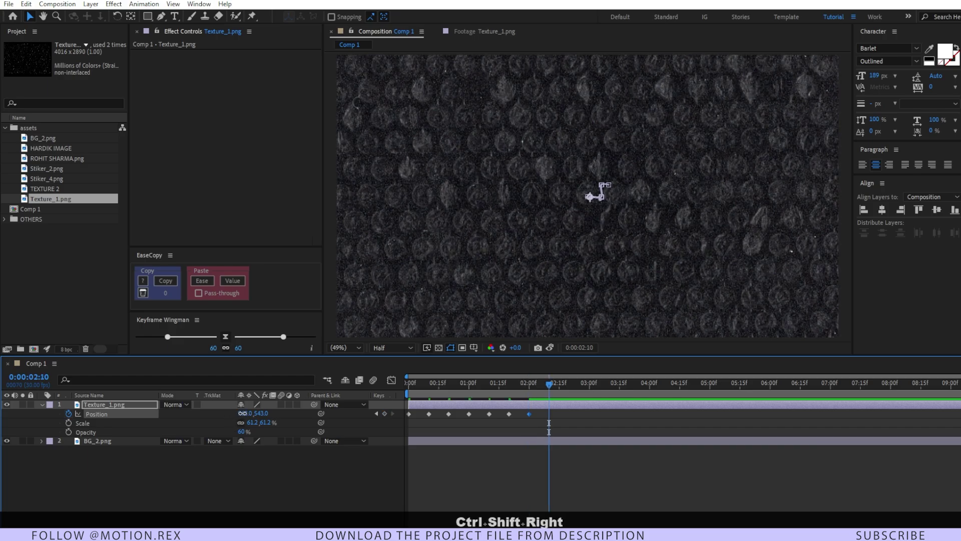
pyautogui.click(245, 413)
pyautogui.moveTo(272, 413)
pyautogui.mouseDown()
pyautogui.moveTo(294, 421)
pyautogui.moveTo(252, 416)
pyautogui.moveTo(291, 416)
pyautogui.mouseUp()
pyautogui.hotkey('ctrl', 'shift', 'Right')
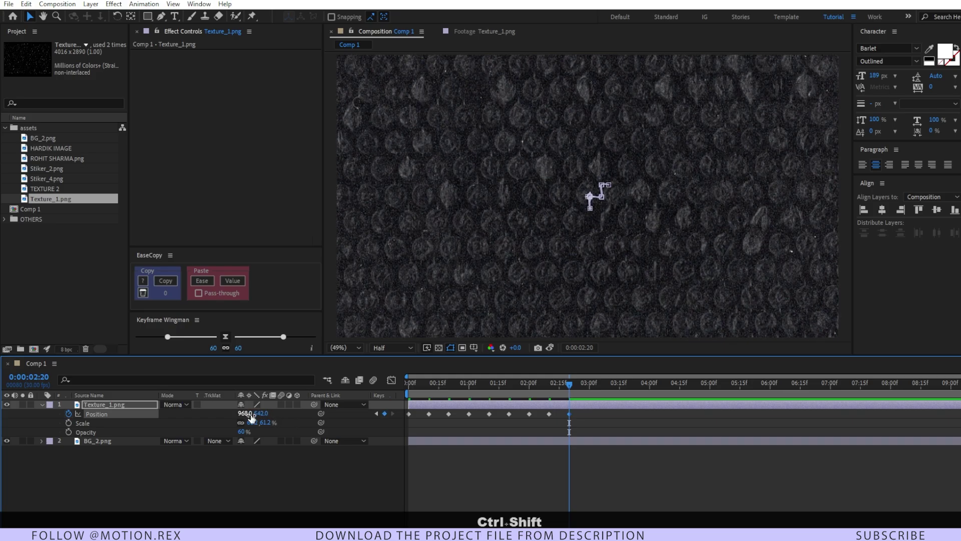
pyautogui.hotkey('ctrl', 'shift', 'Right')
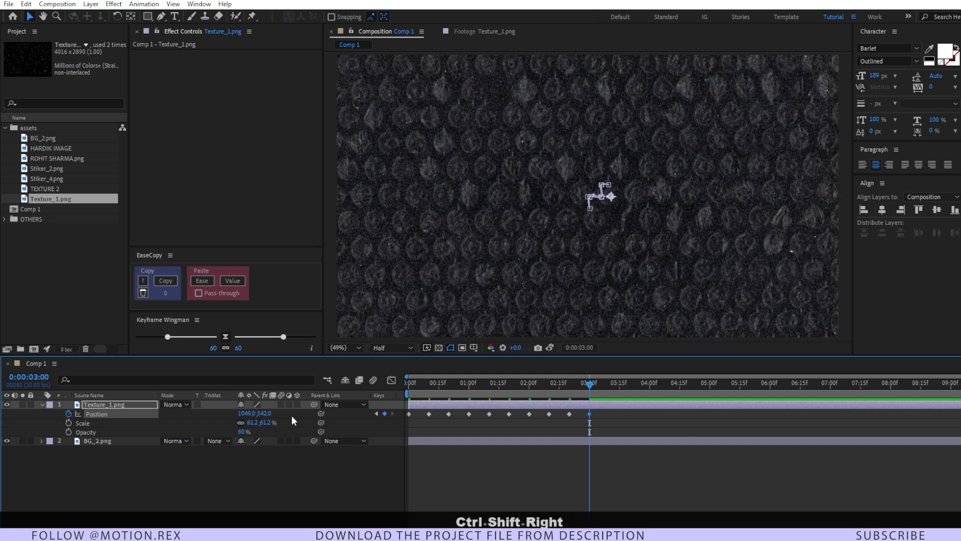
# Step: End the work area at 3 seconds and preview the jittering texture
pyautogui.press('n')
pyautogui.press('space')
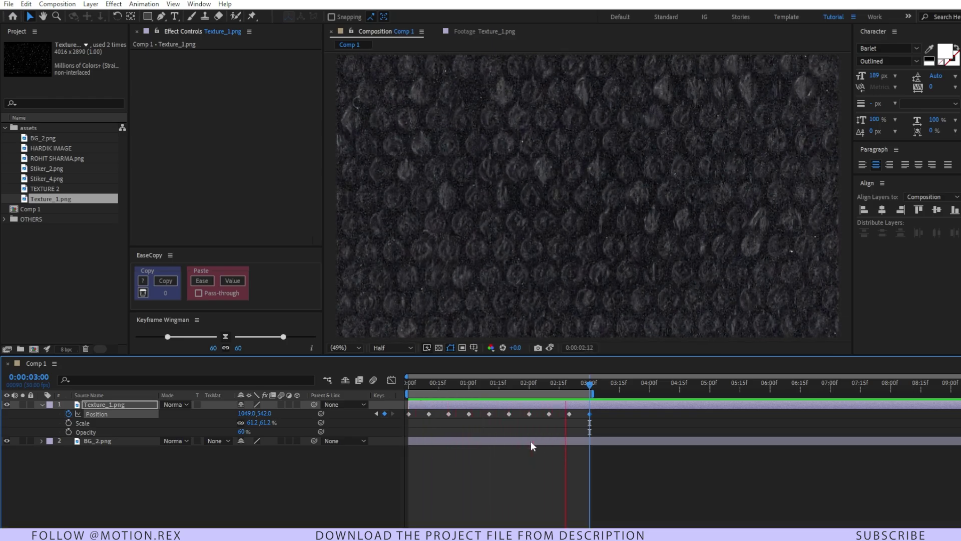
pyautogui.press('space')
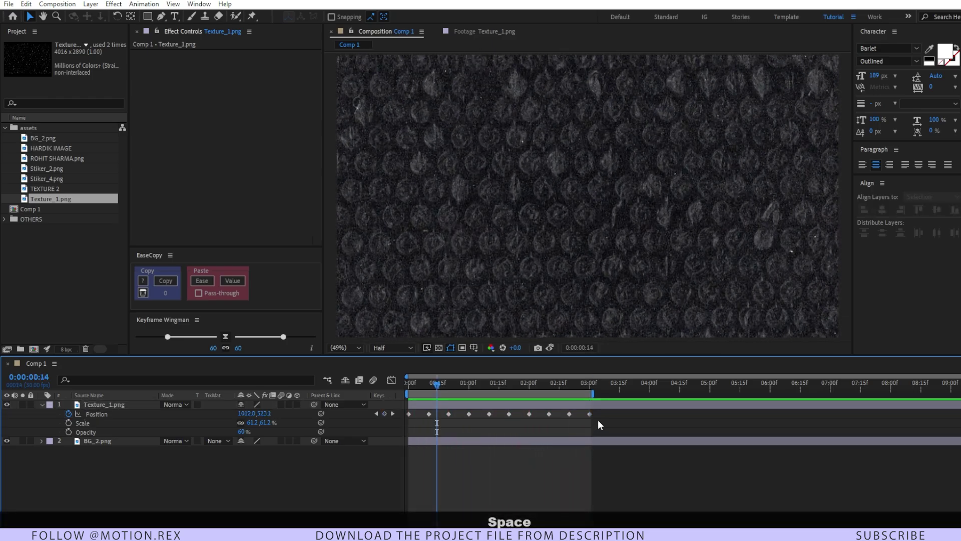
# Step: Convert all the texture's Position keyframes to hold keyframes and preview the jumping motion
pyautogui.moveTo(598, 412); pyautogui.dragTo(410, 421)
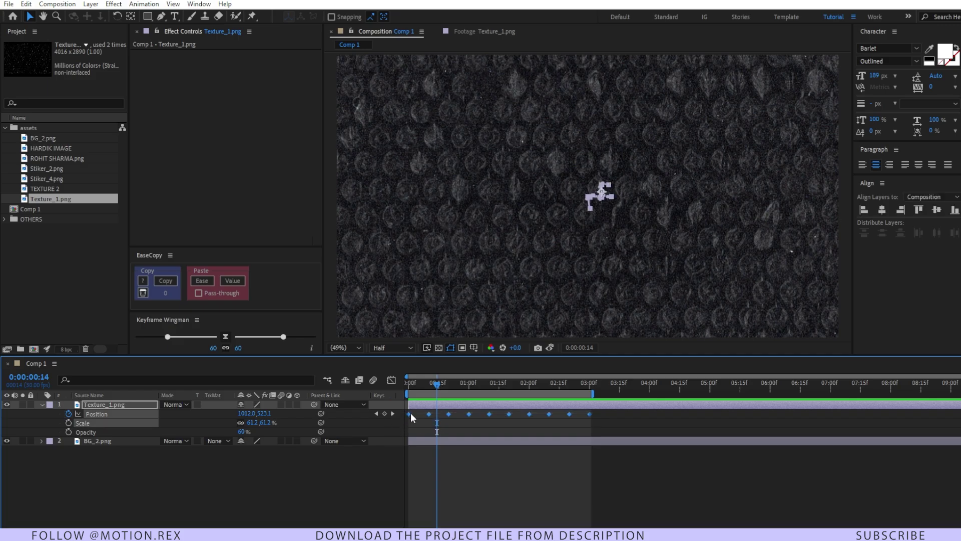
pyautogui.rightClick(429, 413)
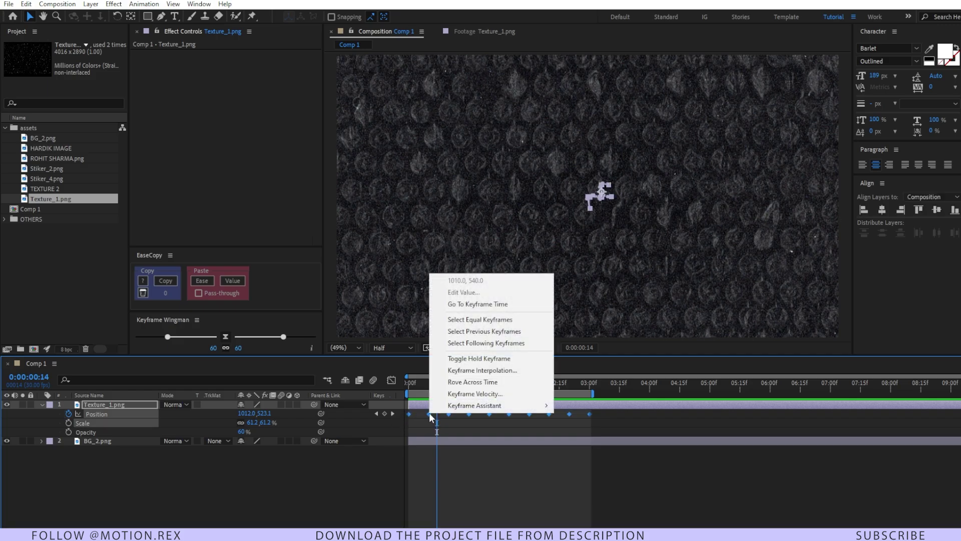
pyautogui.click(488, 358)
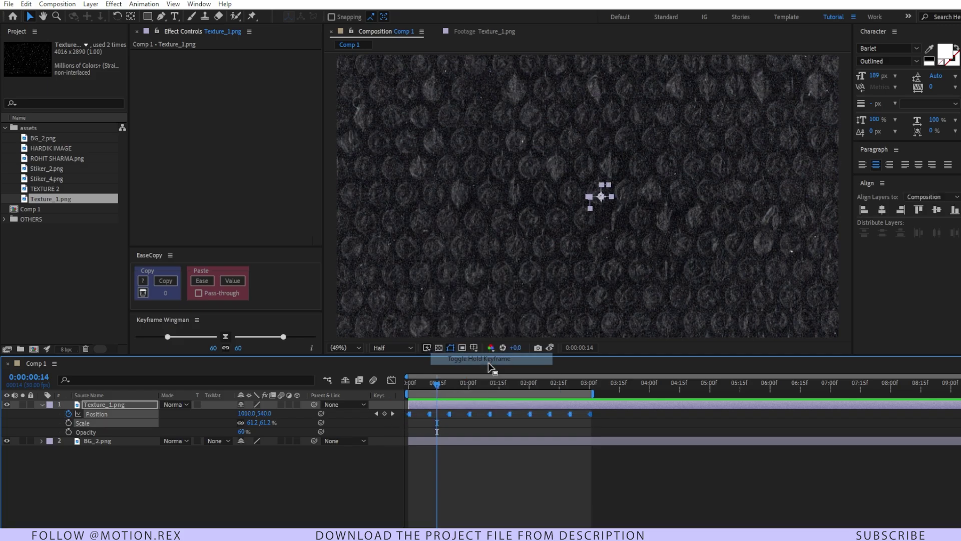
pyautogui.moveTo(450, 378); pyautogui.dragTo(360, 400)
pyautogui.press('space')
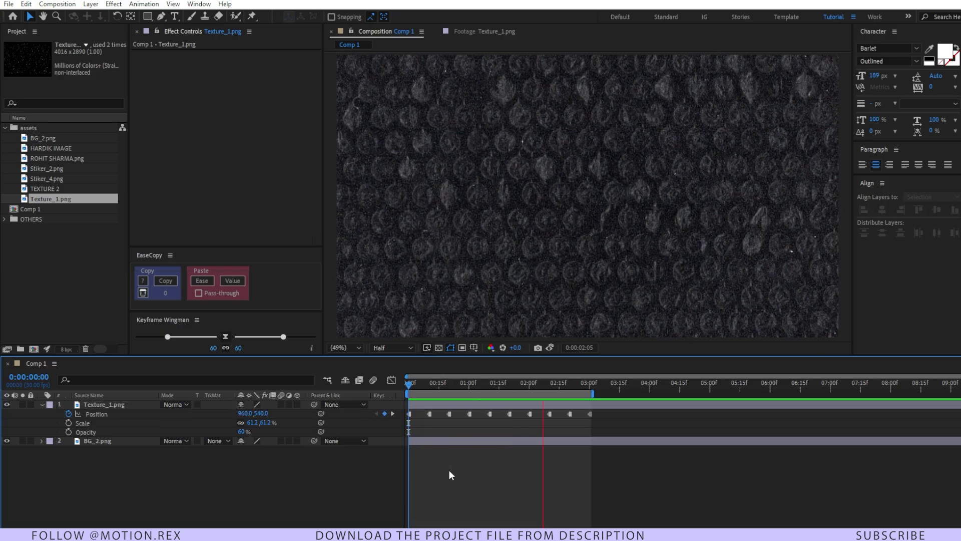
pyautogui.moveTo(413, 387)
pyautogui.mouseDown()
pyautogui.moveTo(405, 389)
pyautogui.moveTo(428, 387)
pyautogui.mouseUp()
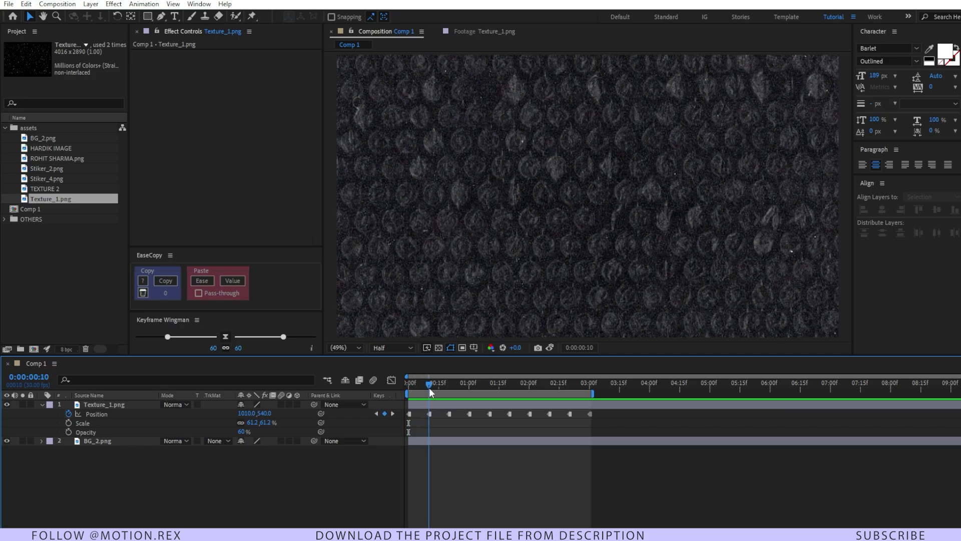
# Step: Set the frame-20 position Y to 497, preview, then add HARDIK IMAGE to the composition
pyautogui.click(429, 413)
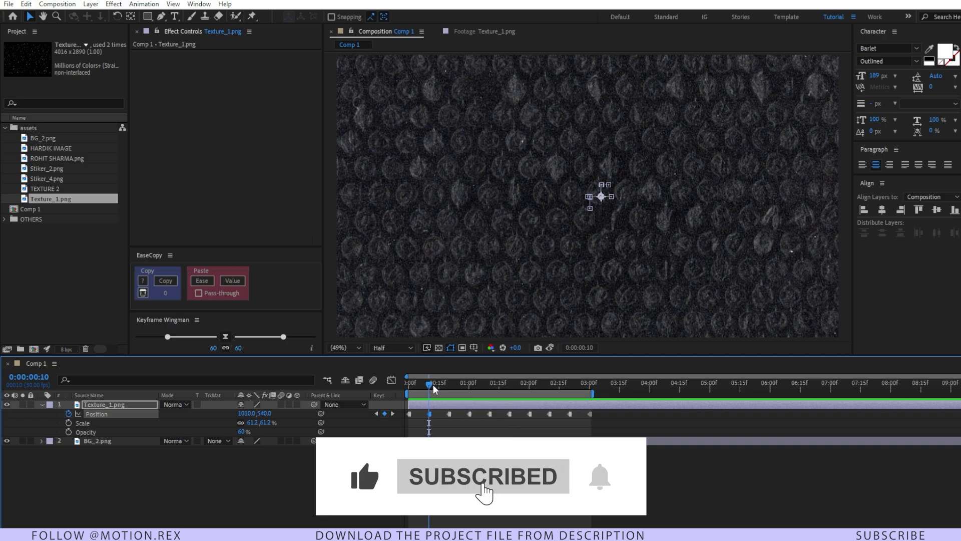
pyautogui.hotkey('shift', 'pagedown')
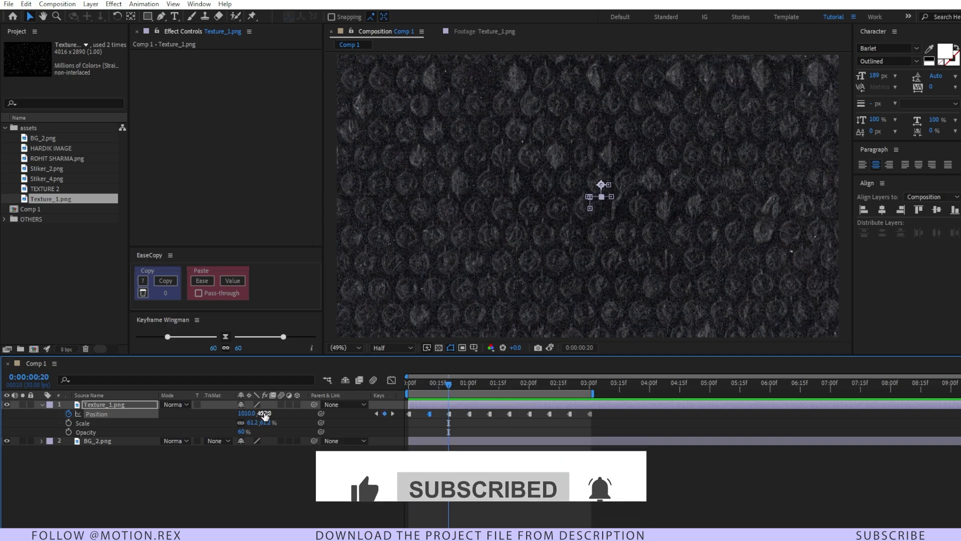
pyautogui.moveTo(265, 414); pyautogui.dragTo(270, 421)
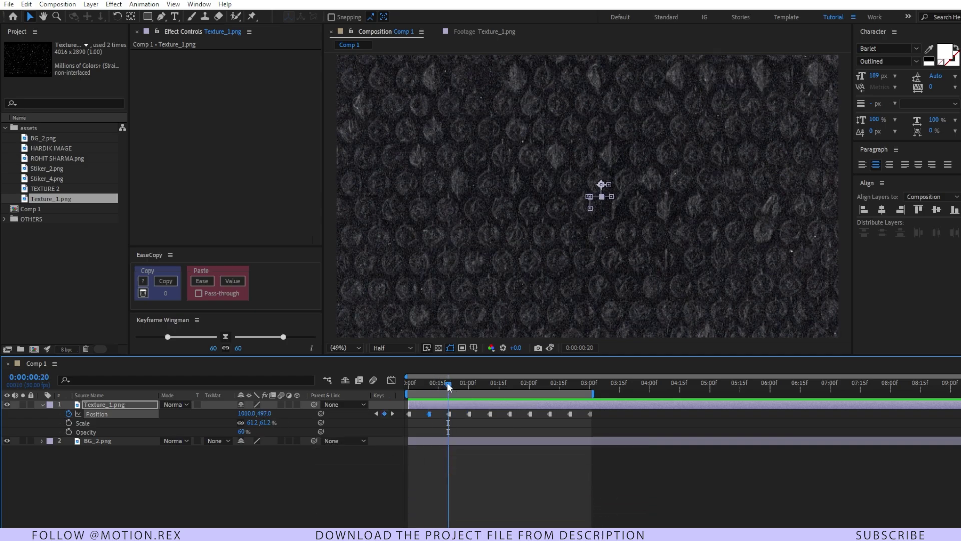
pyautogui.moveTo(448, 386); pyautogui.dragTo(460, 388)
pyautogui.moveTo(461, 387); pyautogui.dragTo(470, 386)
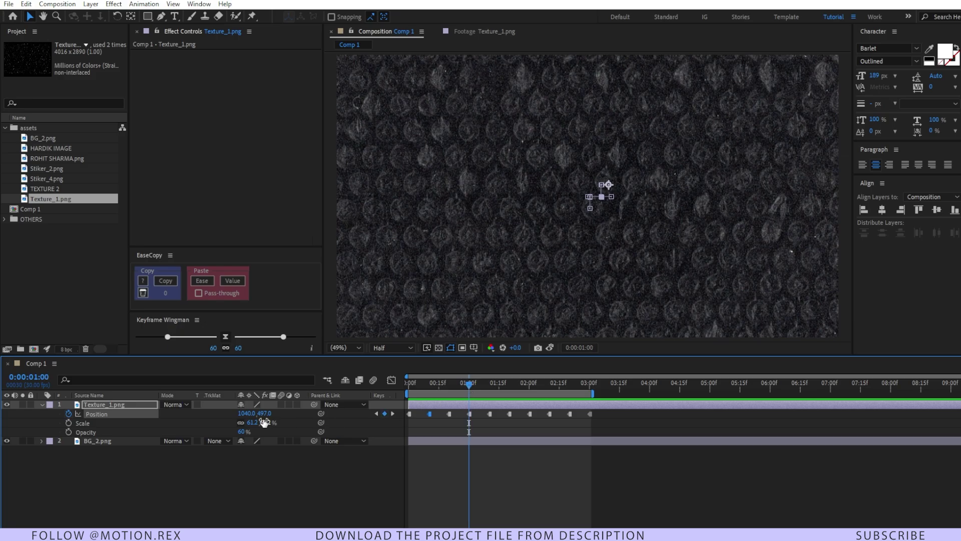
pyautogui.moveTo(472, 386); pyautogui.dragTo(449, 413)
pyautogui.click(472, 462)
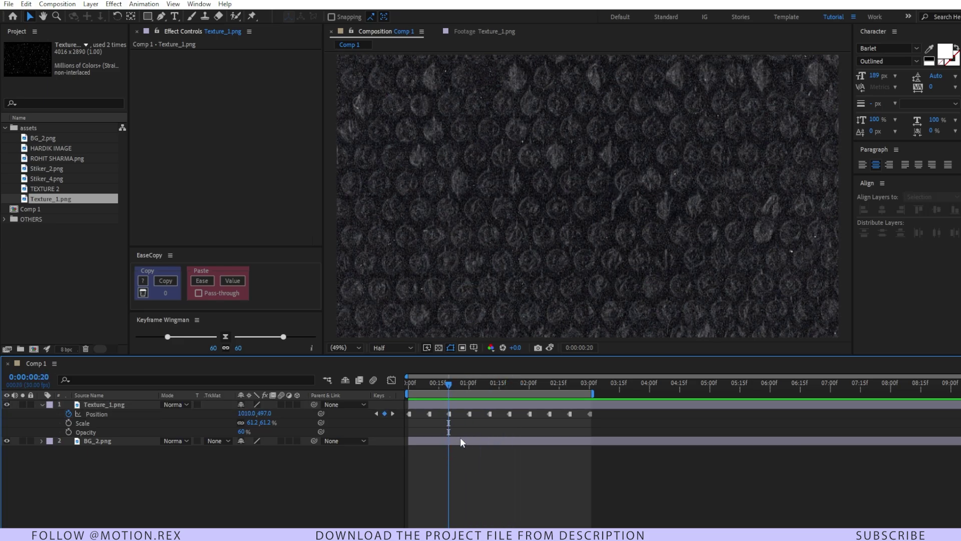
pyautogui.press('space')
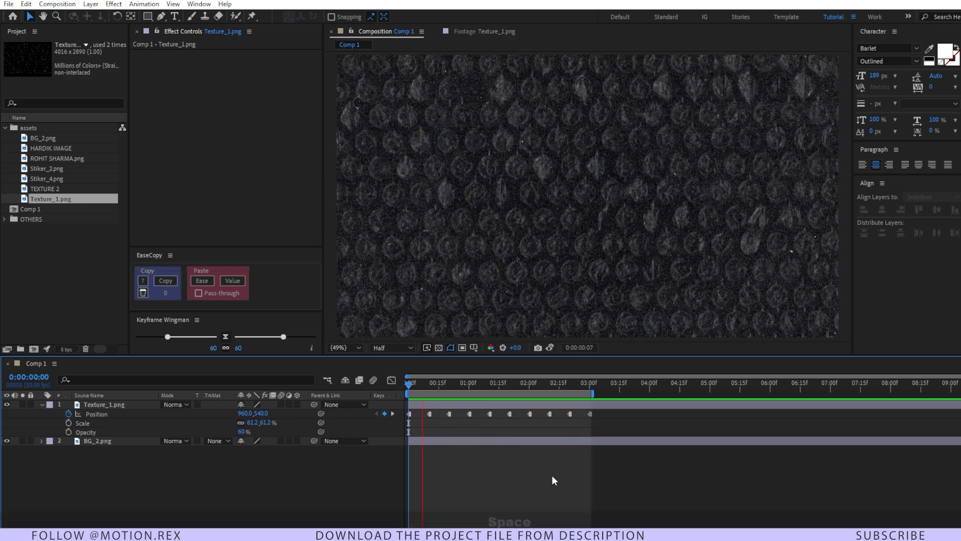
pyautogui.hotkey('ctrl', 'z')
pyautogui.moveTo(68, 146); pyautogui.dragTo(115, 405)
# Step: Enlarge the player image to 139.4% and type a 'motivation' text layer
pyautogui.press('s')
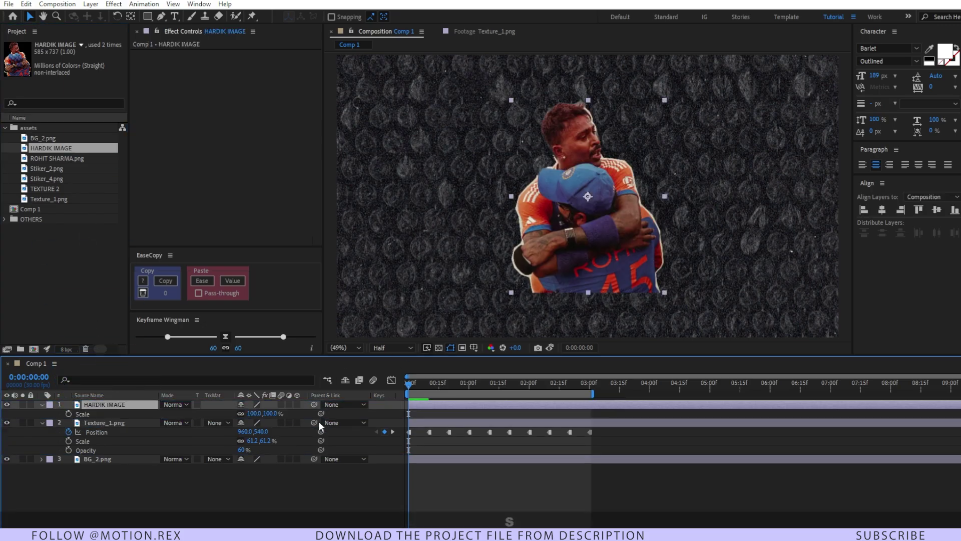
pyautogui.moveTo(272, 415); pyautogui.dragTo(286, 415)
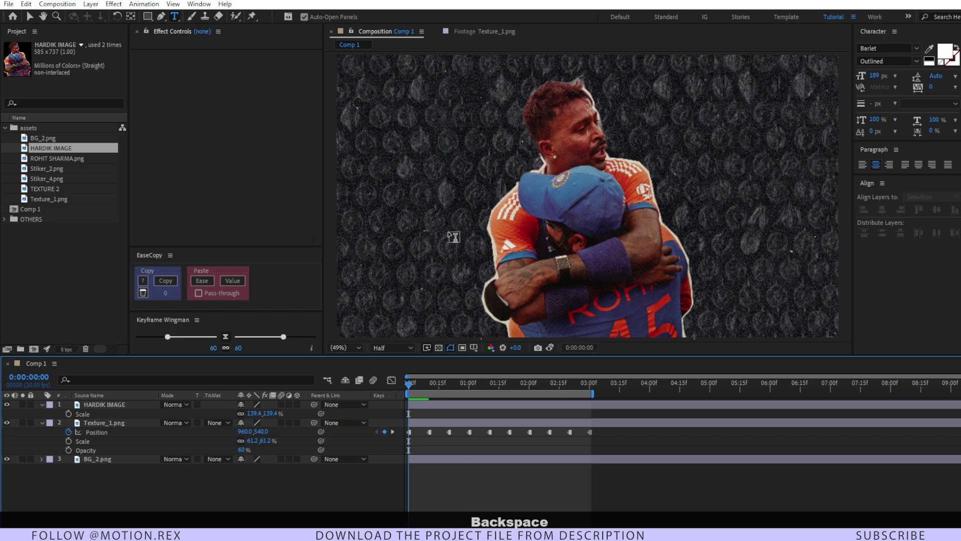
pyautogui.click(449, 235)
pyautogui.write('moti')
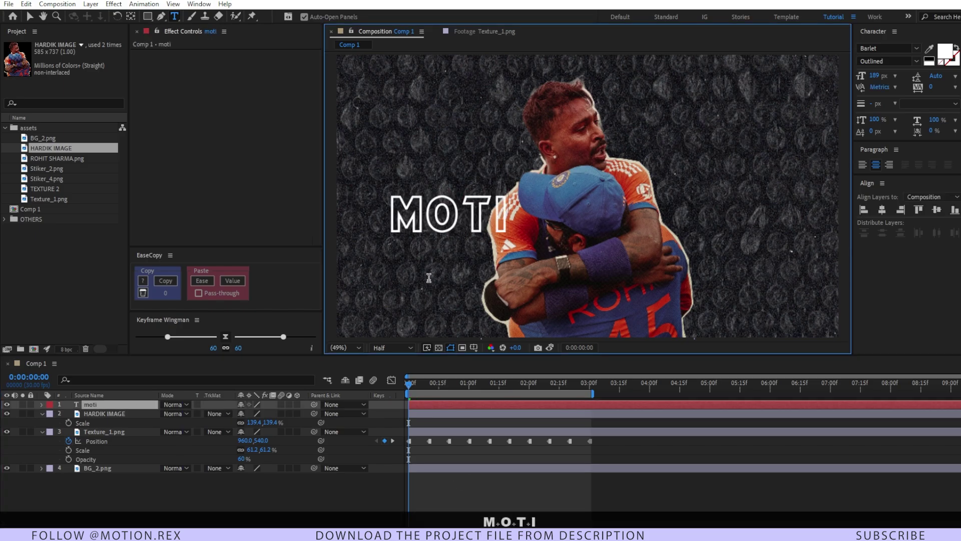
pyautogui.write('vation')
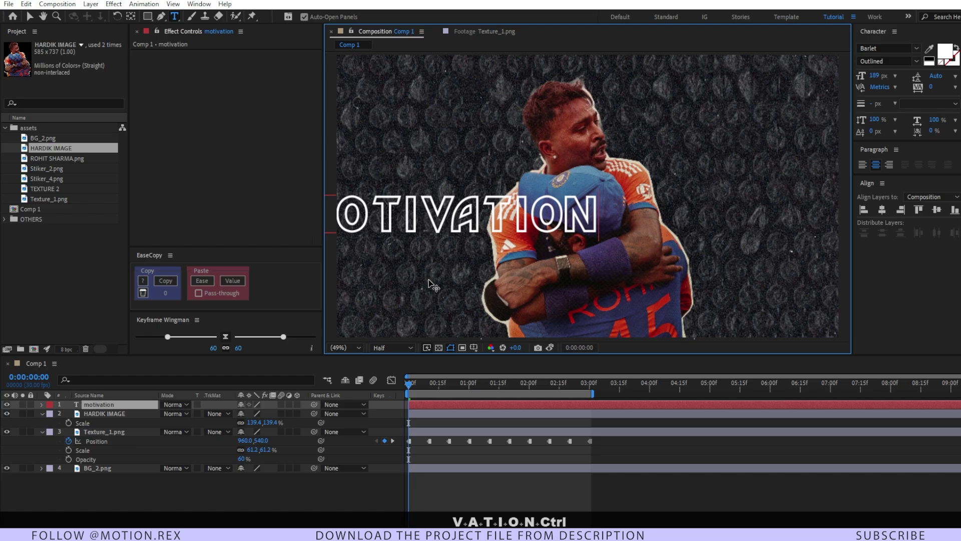
# Step: Centre the MOTIVATION title horizontally and vertically in the composition
pyautogui.hotkey('ctrl', 'a')
pyautogui.click(882, 209)
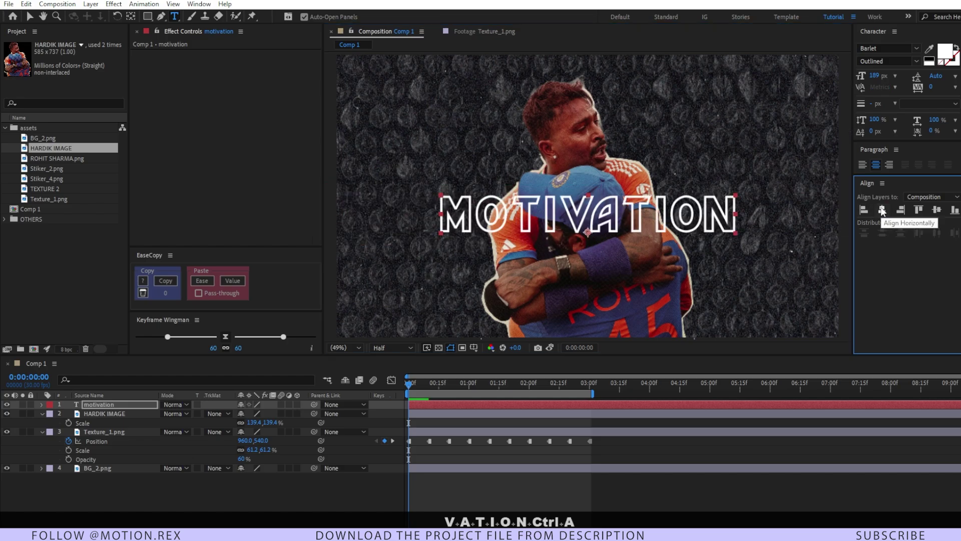
pyautogui.click(936, 210)
pyautogui.click(101, 404)
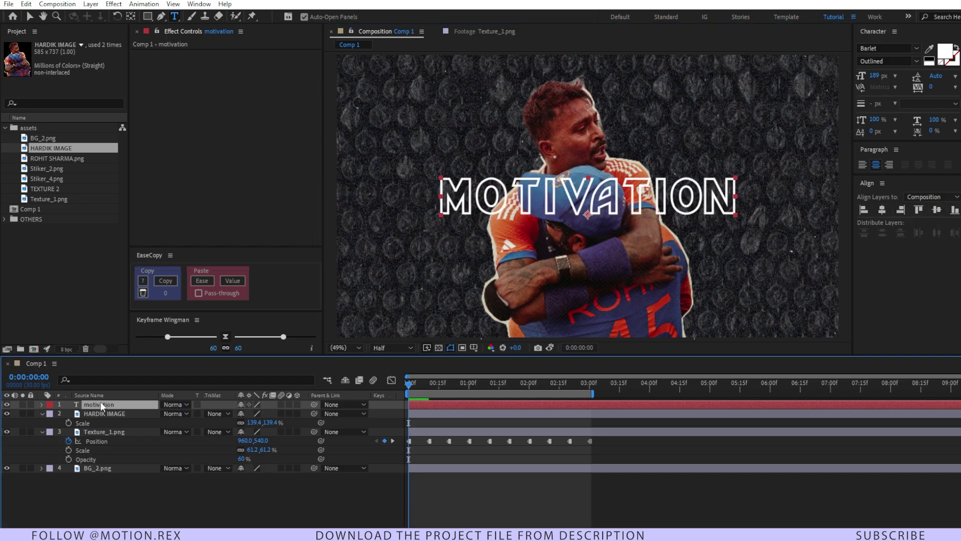
pyautogui.hotkey('ctrl', 'space')
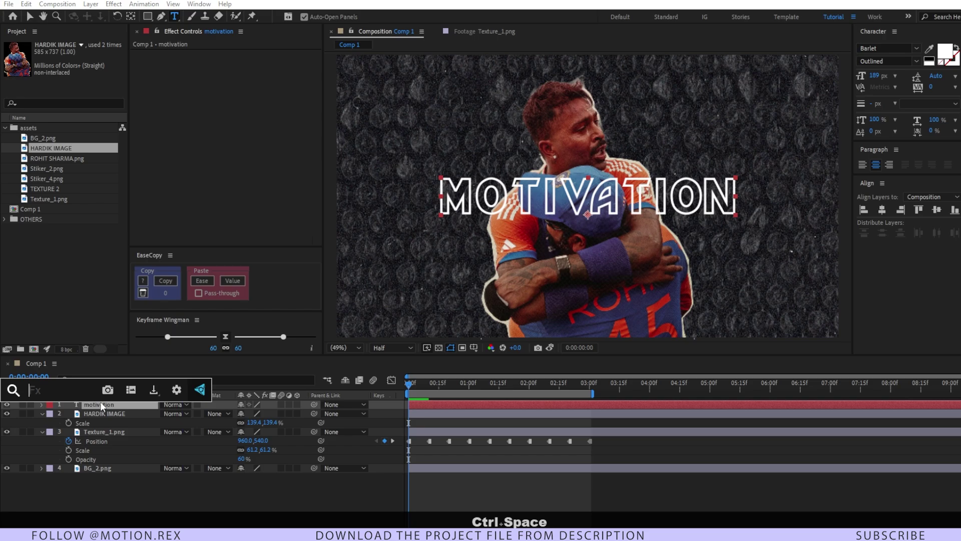
# Step: Apply CC RepeTile to the MOTIVATION layer with Expand Down set to 1000
pyautogui.write('cc repe')
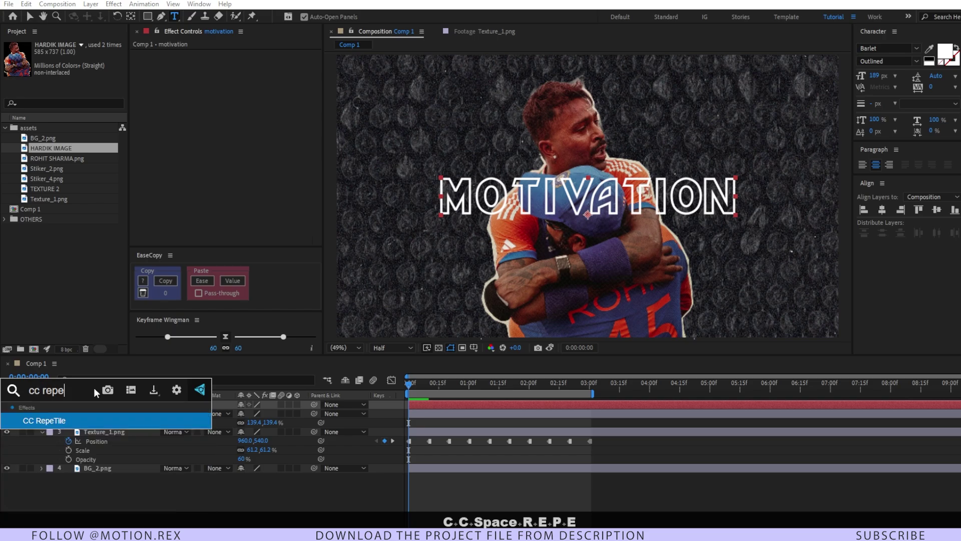
pyautogui.press('Return')
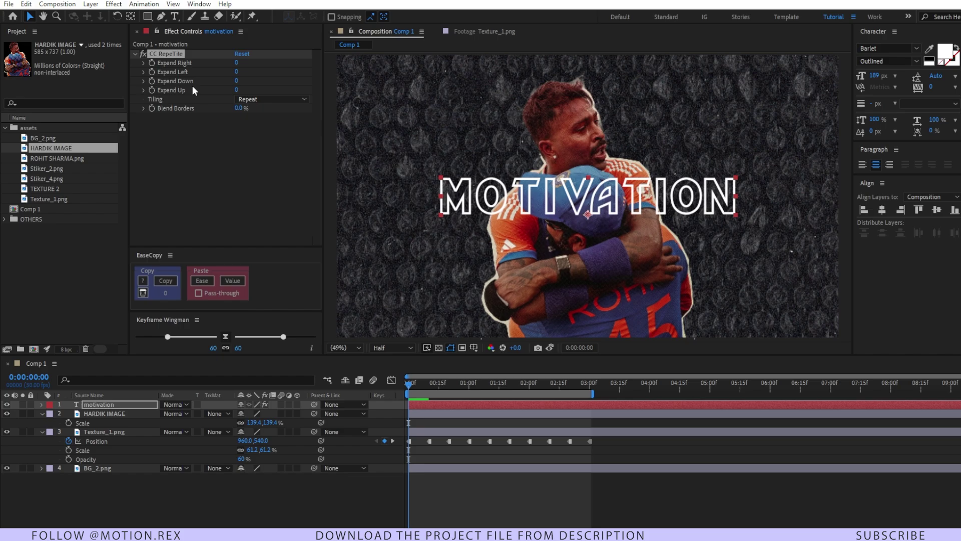
pyautogui.click(236, 81)
pyautogui.write('1000')
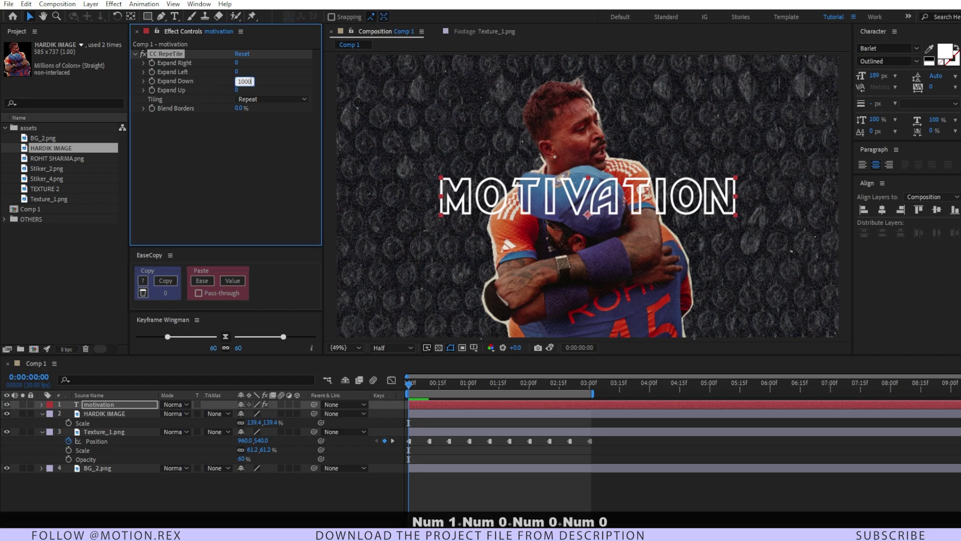
# Step: Keyframe Position at 0s low and at 2s high so the tiled text rises
pyautogui.click(141, 404)
pyautogui.hotkey('alt', 'shift', 'p')
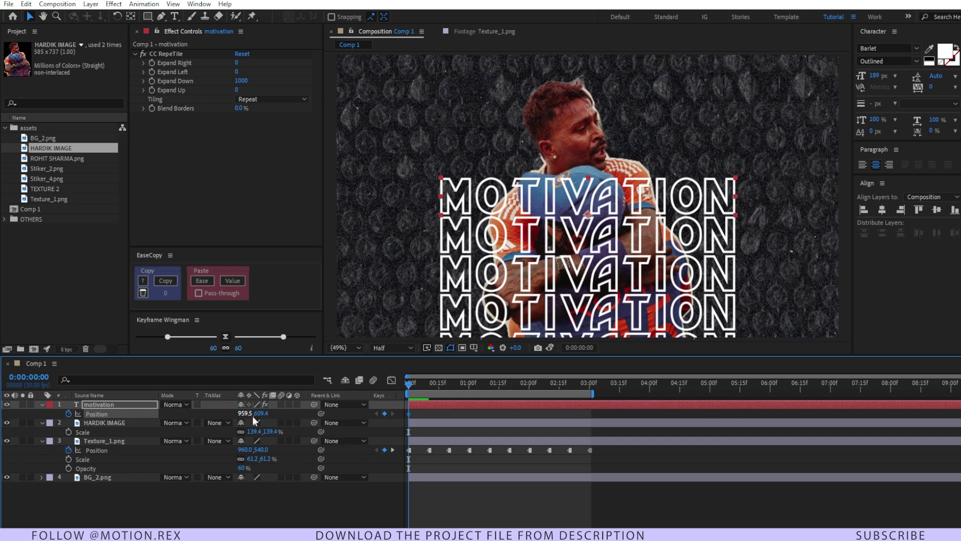
pyautogui.moveTo(261, 414); pyautogui.dragTo(594, 411)
pyautogui.moveTo(429, 383); pyautogui.dragTo(527, 406)
pyautogui.hotkey('ctrl', 'z')
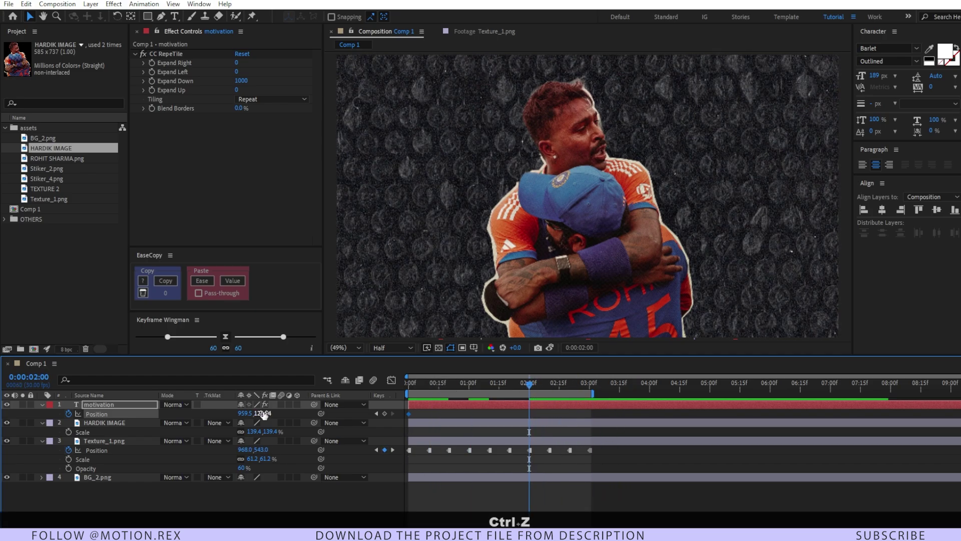
pyautogui.moveTo(265, 415); pyautogui.dragTo(89, 404)
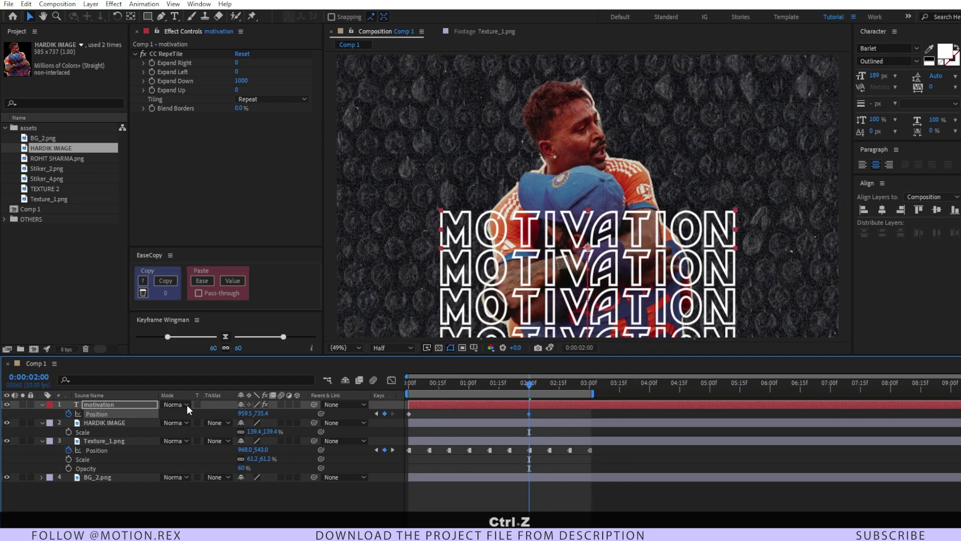
pyautogui.moveTo(265, 416); pyautogui.dragTo(68, 405)
pyautogui.moveTo(317, 398); pyautogui.dragTo(208, 166)
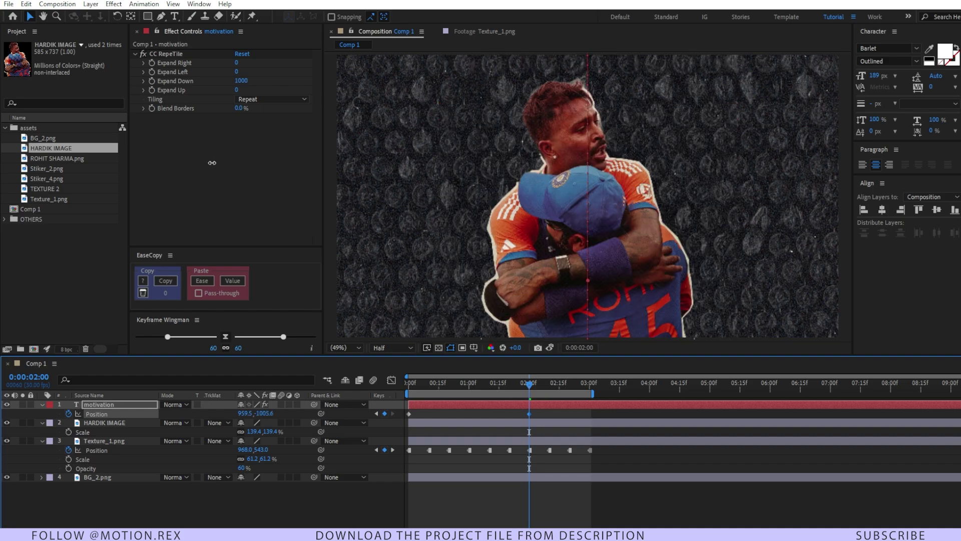
# Step: Raise CC RepeTile Expand Down to 2000, fine-tune the end position, and preview
pyautogui.click(242, 80)
pyautogui.write('2000')
pyautogui.press('Return')
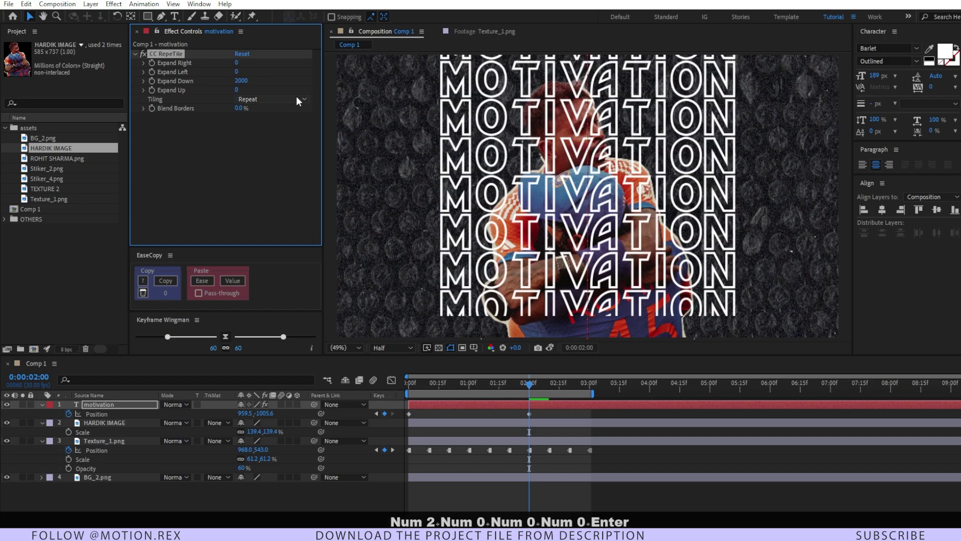
pyautogui.click(616, 487)
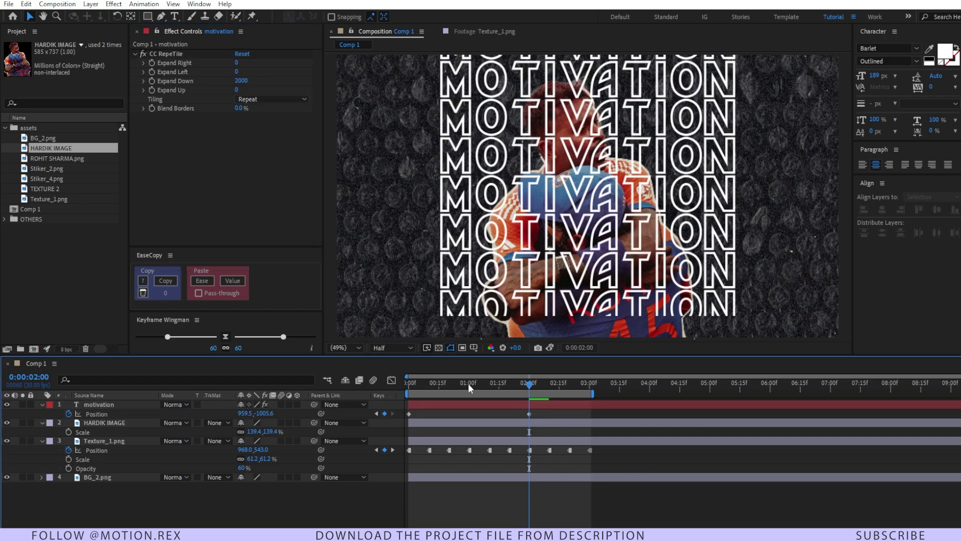
pyautogui.moveTo(265, 415); pyautogui.dragTo(313, 412)
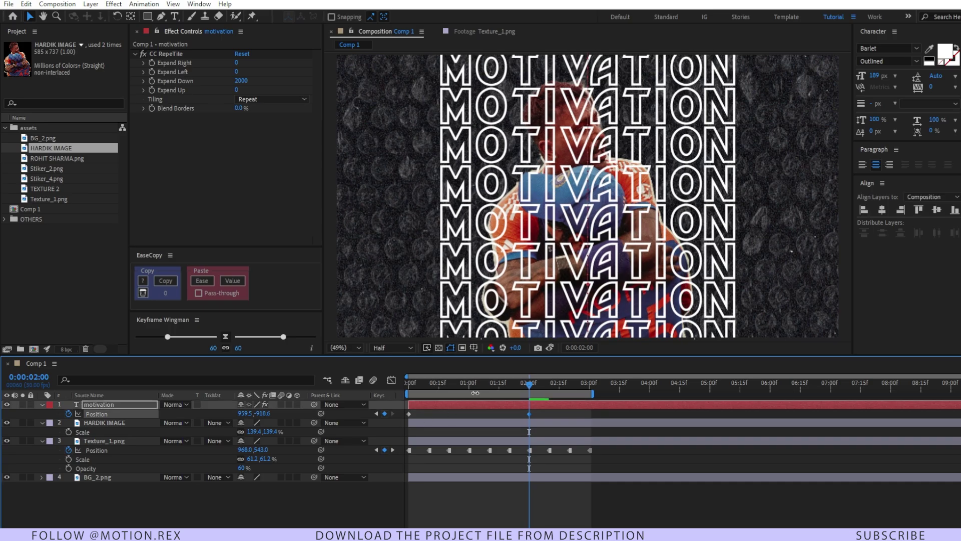
pyautogui.press('space')
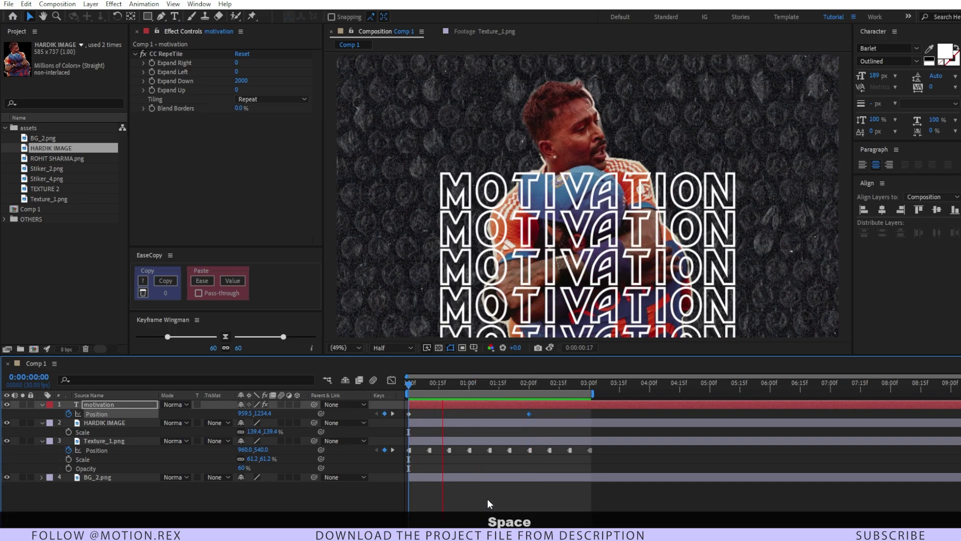
pyautogui.press('space')
pyautogui.moveTo(527, 383); pyautogui.dragTo(406, 385)
pyautogui.press('space')
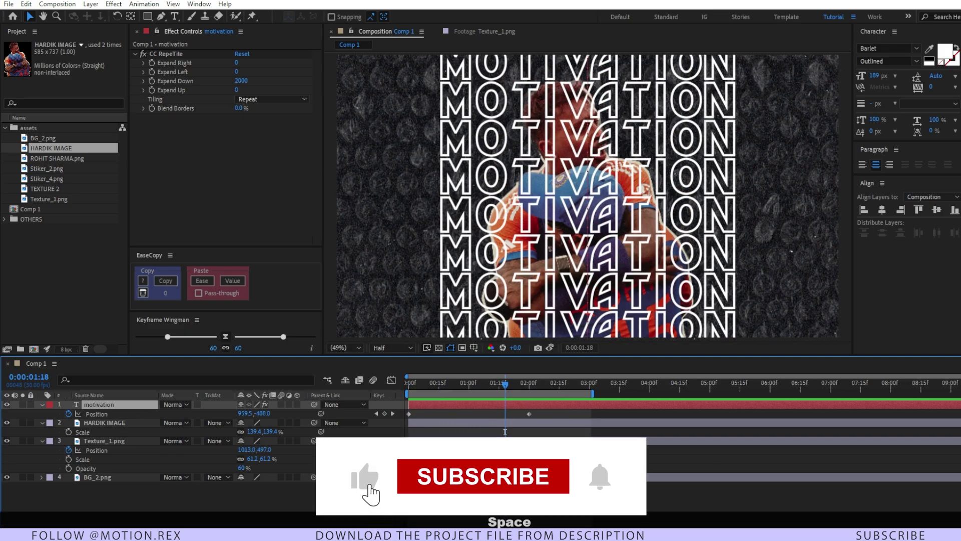
# Step: Ease the MOTIVATION Position keyframes with Keyframe Wingman
pyautogui.click(460, 419)
pyautogui.moveTo(541, 416); pyautogui.dragTo(408, 429)
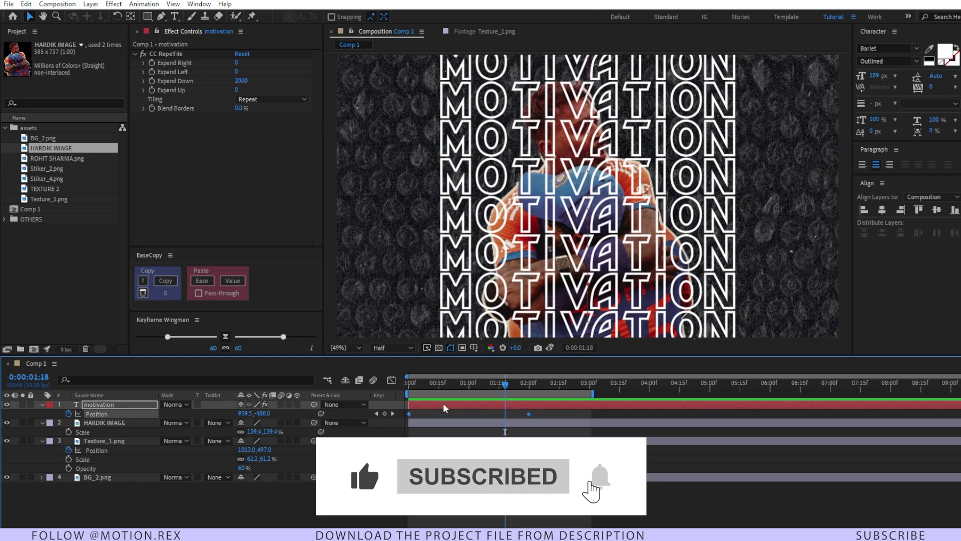
pyautogui.click(225, 339)
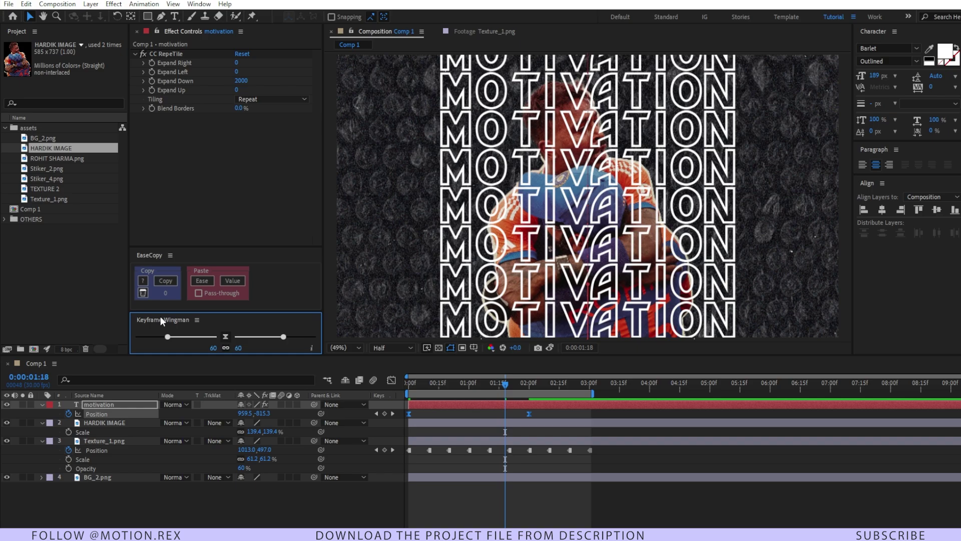
pyautogui.moveTo(125, 422); pyautogui.dragTo(136, 425)
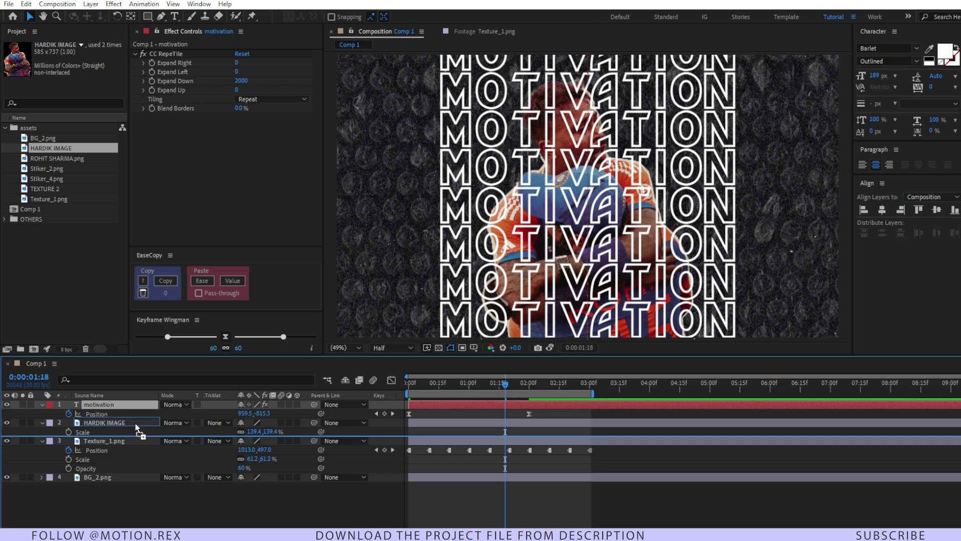
# Step: Place HARDIK IMAGE above the MOTIVATION layer, preview it, and solo the player layer
pyautogui.moveTo(136, 426); pyautogui.dragTo(138, 427)
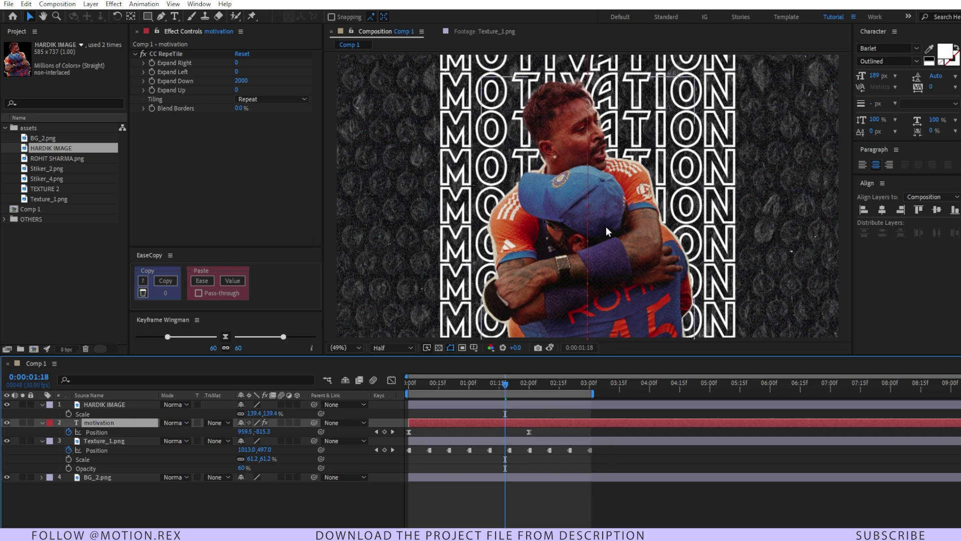
pyautogui.press('Home')
pyautogui.press('space')
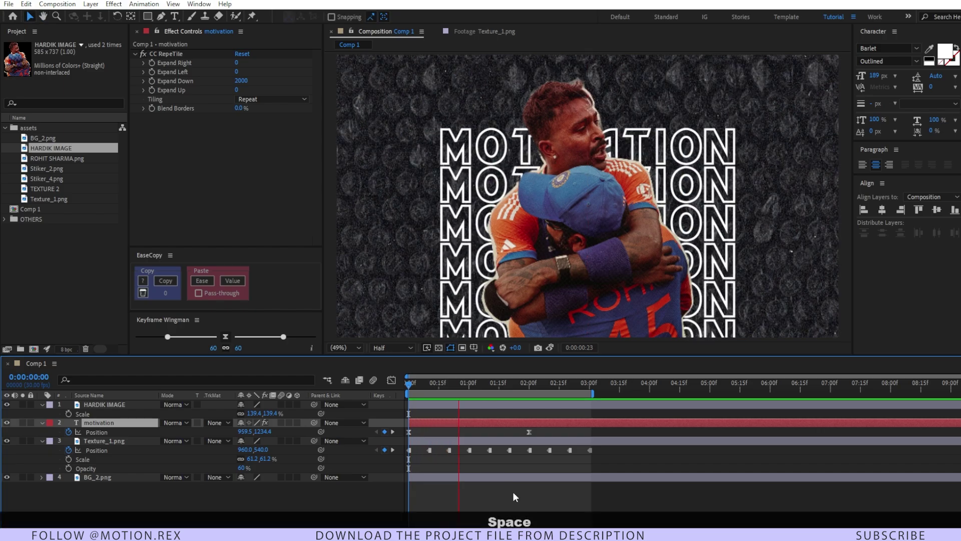
pyautogui.moveTo(541, 383); pyautogui.dragTo(538, 383)
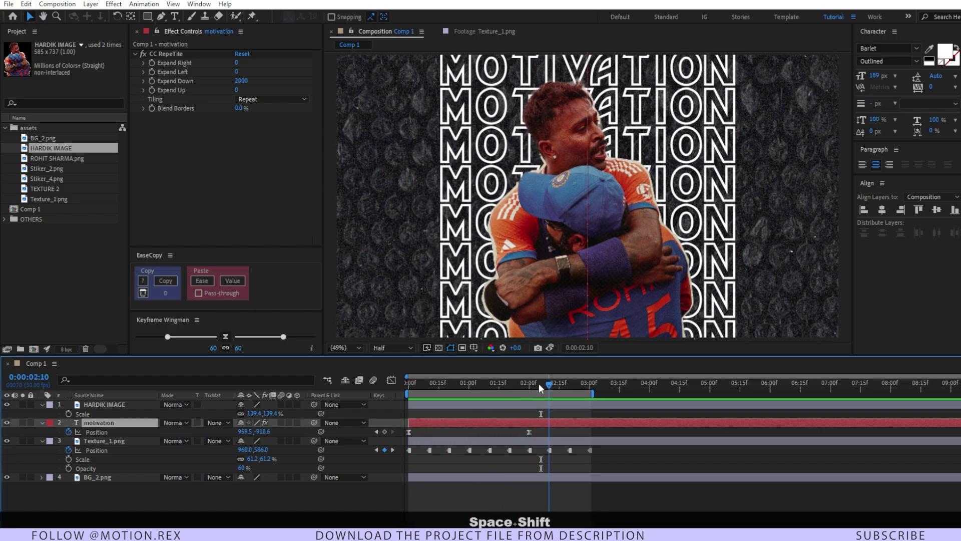
pyautogui.click(23, 404)
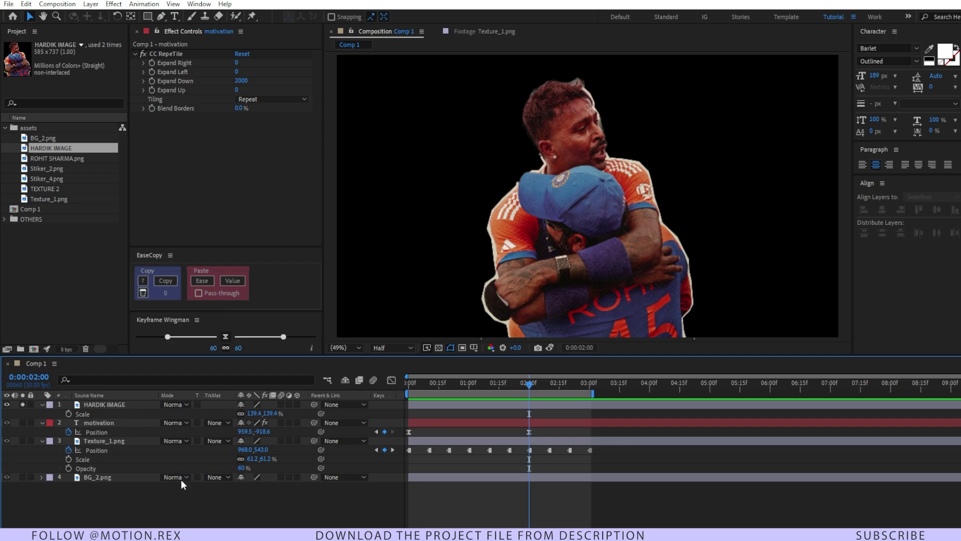
# Step: Type 'a king is always a king*', shrink it from 189 to 93 px and centre it horizontally
pyautogui.click(175, 16)
pyautogui.write('a king is always a  king')
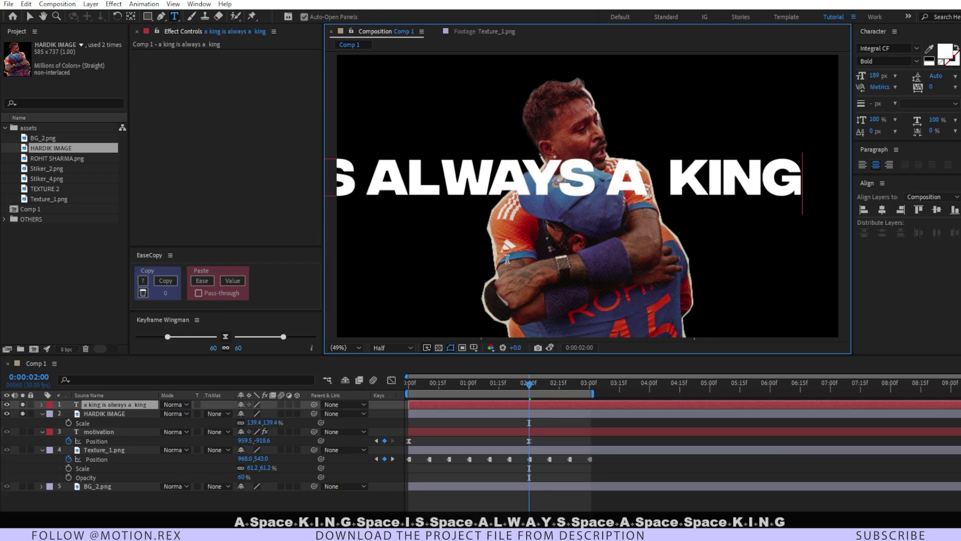
pyautogui.write('*')
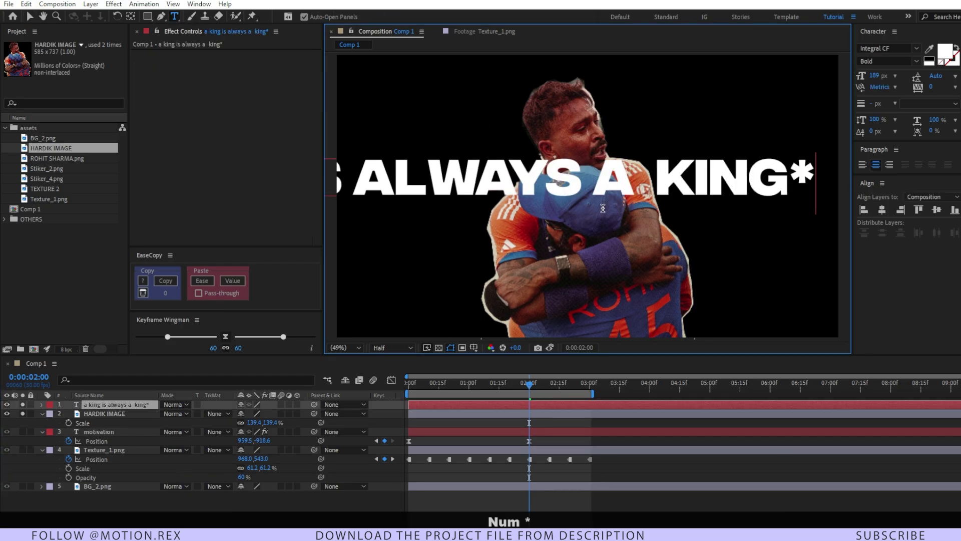
pyautogui.tripleClick(613, 180)
pyautogui.moveTo(876, 79); pyautogui.dragTo(829, 84)
pyautogui.click(883, 211)
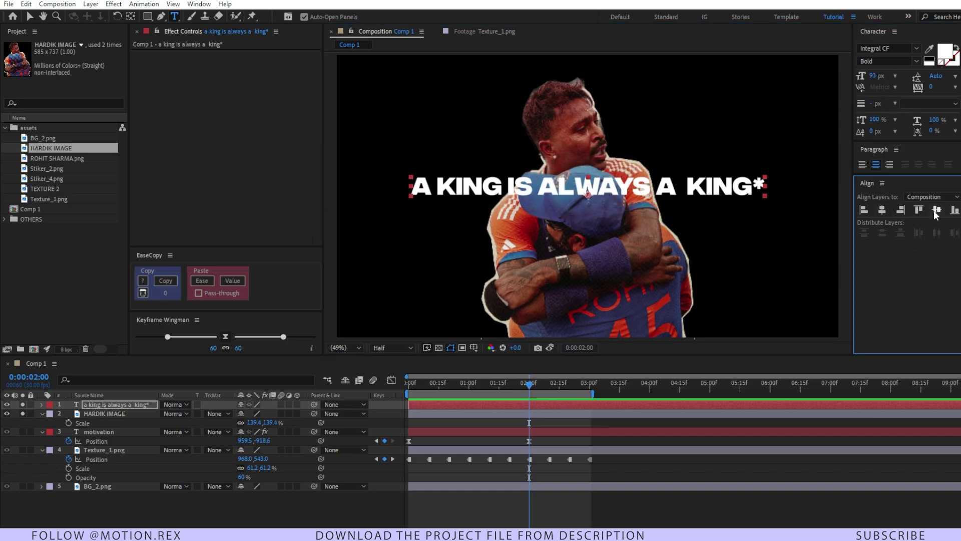
pyautogui.click(105, 506)
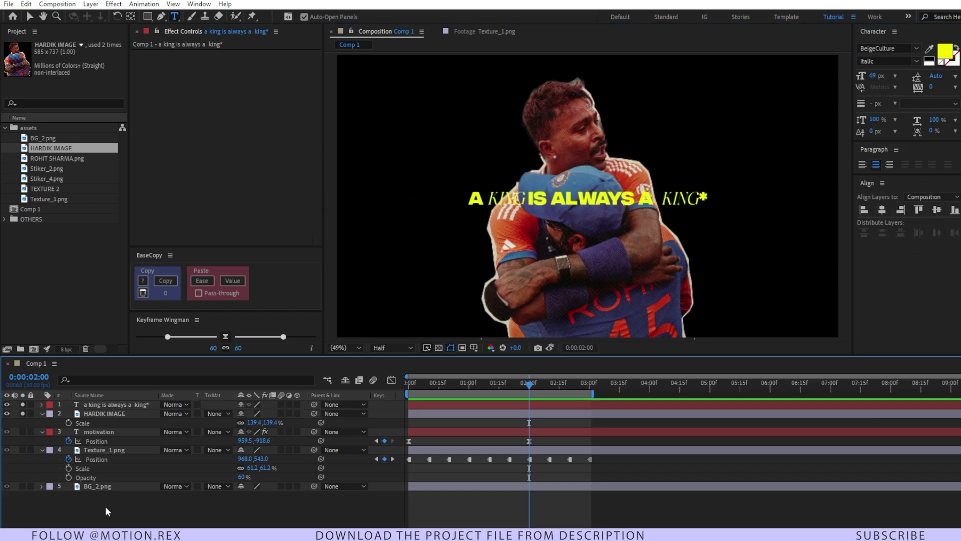
pyautogui.click(110, 407)
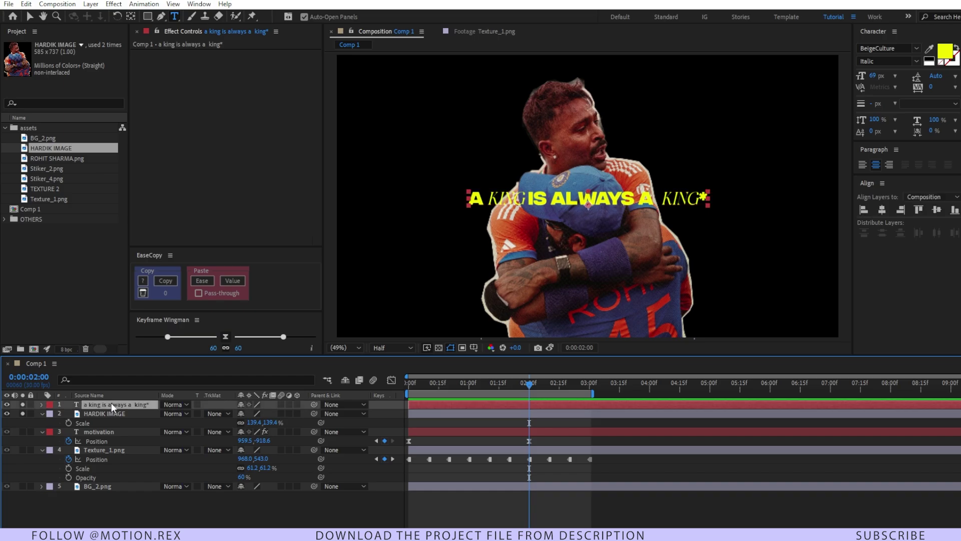
pyautogui.click(161, 17)
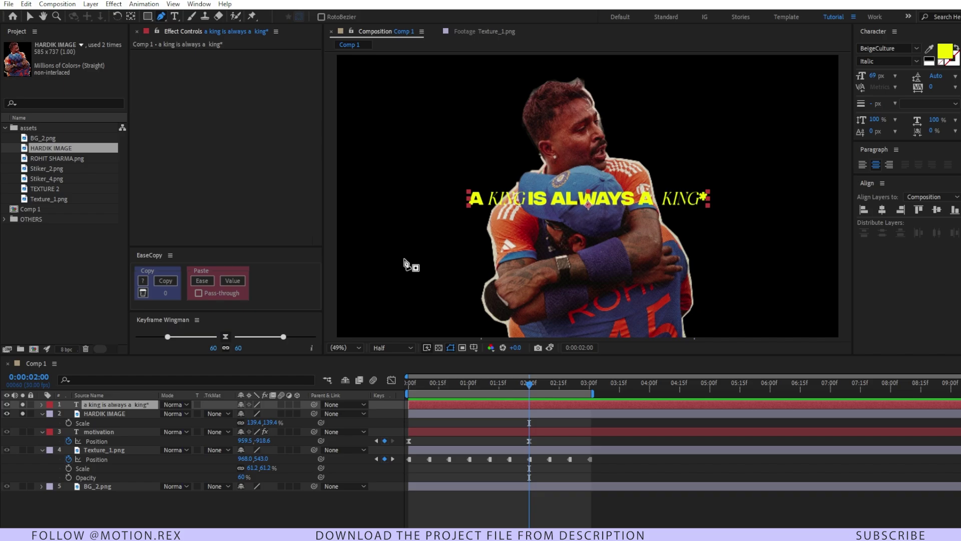
# Step: Draw curved wave points across the player, undoing the misplaced ones
pyautogui.scroll(-2, 404, 291)
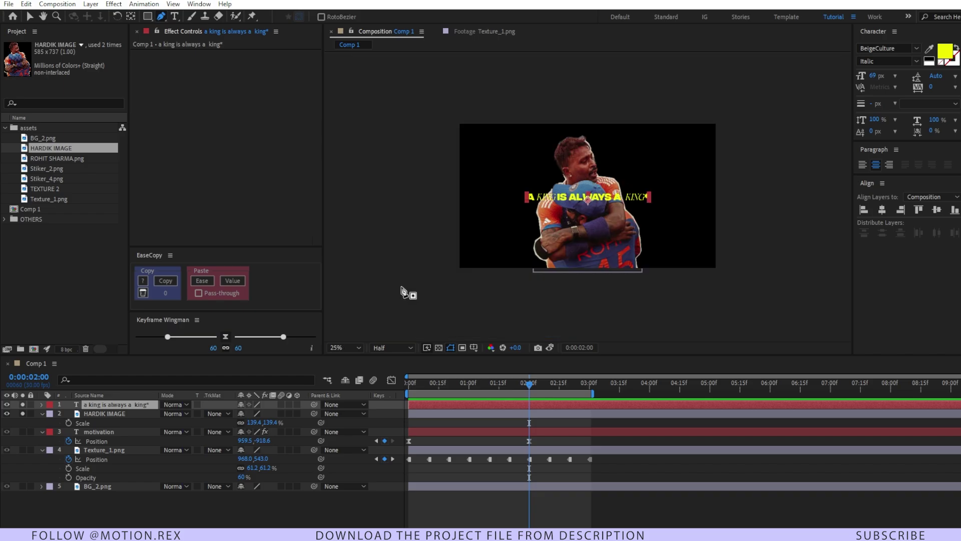
pyautogui.click(432, 269)
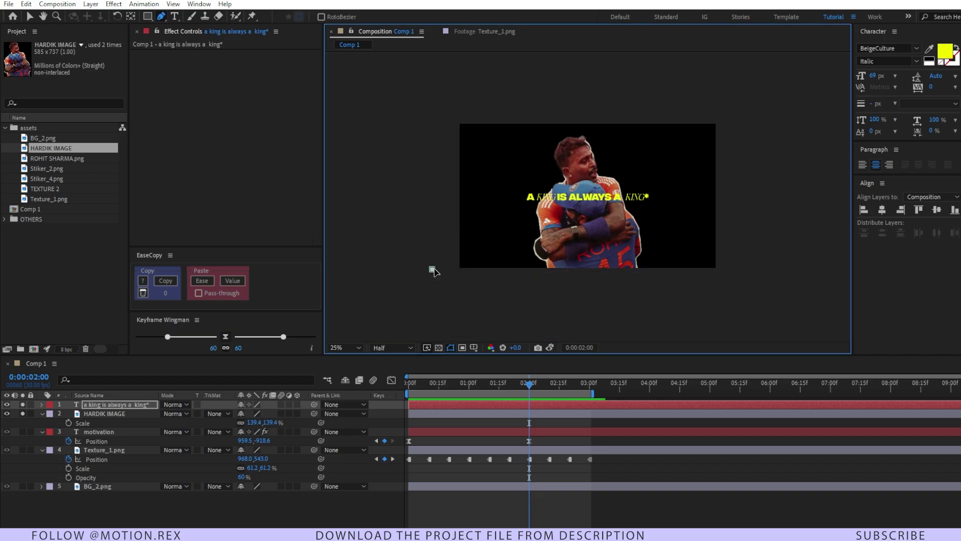
pyautogui.moveTo(493, 232); pyautogui.dragTo(504, 206)
pyautogui.moveTo(525, 172); pyautogui.dragTo(545, 172)
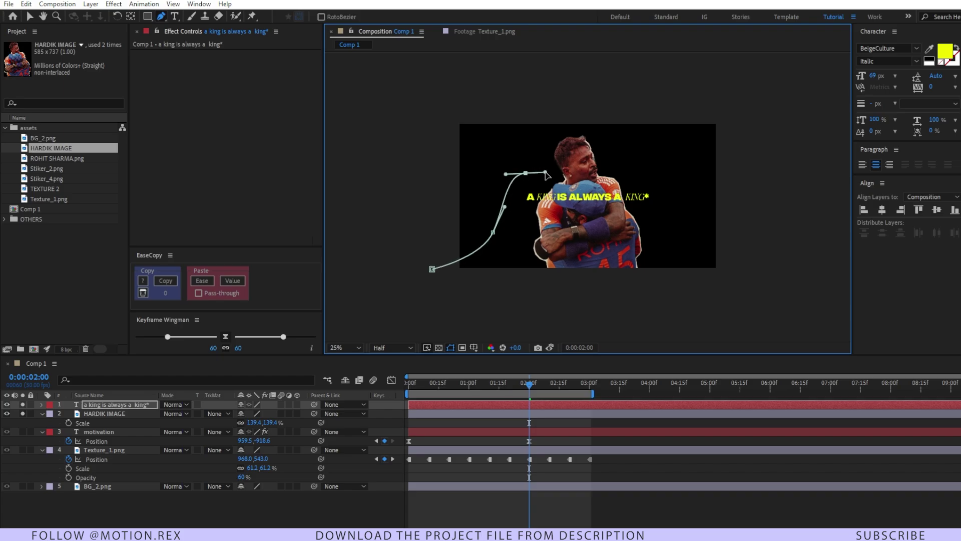
pyautogui.click(590, 249)
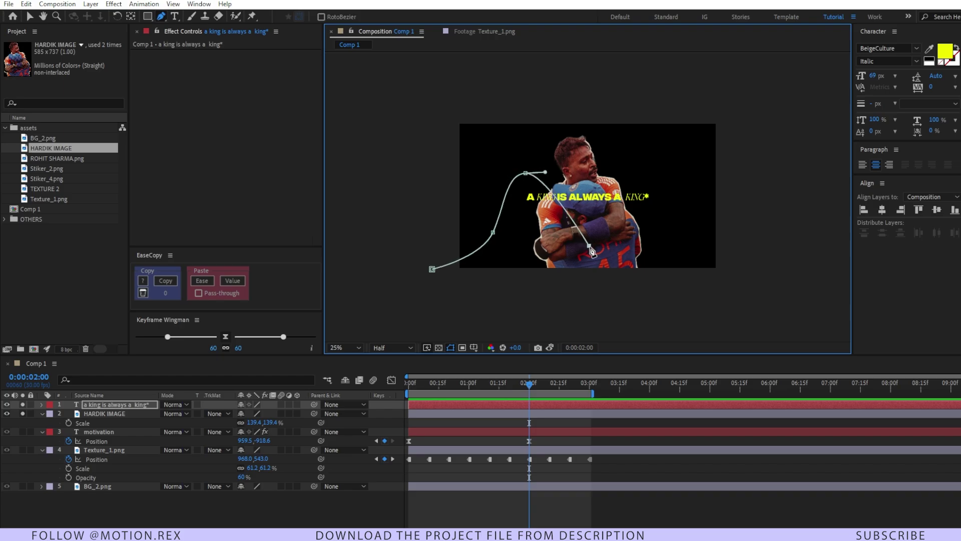
pyautogui.hotkey('ctrl', 'z')
pyautogui.moveTo(591, 252); pyautogui.dragTo(613, 253)
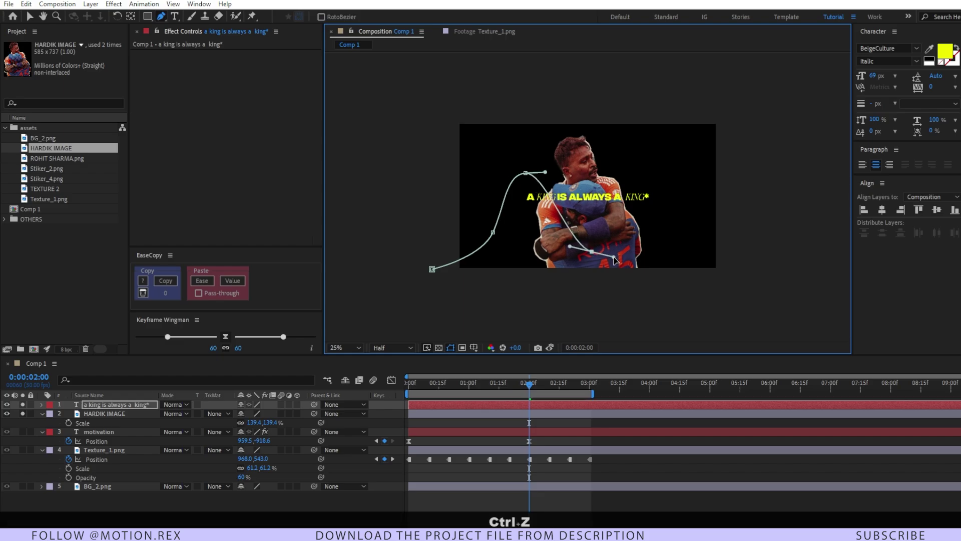
pyautogui.moveTo(649, 199); pyautogui.dragTo(696, 192)
pyautogui.click(740, 270)
pyautogui.click(759, 126)
pyautogui.hotkey('ctrl', 'z')
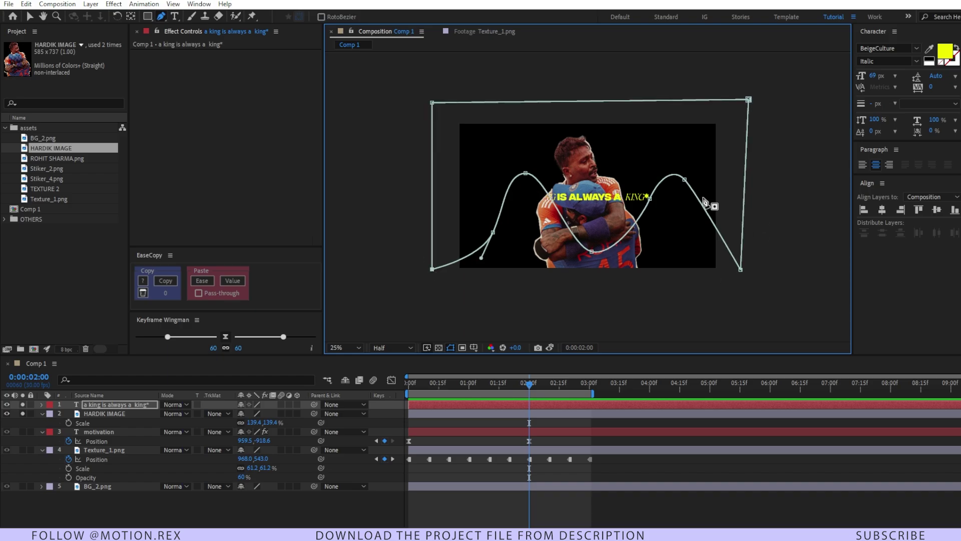
pyautogui.press('.')
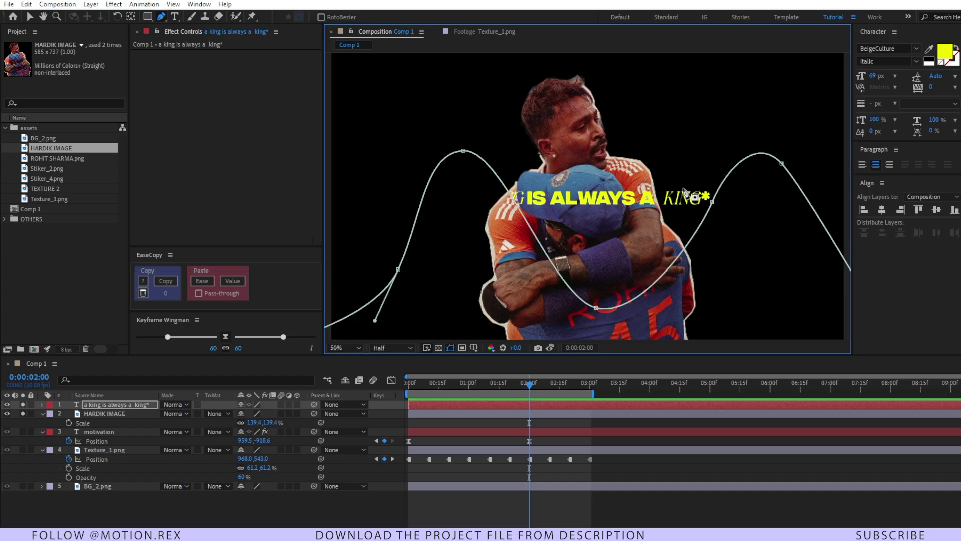
pyautogui.press(',')
# Step: Adjust the bezier handles at the left and right peaks and lower-left curve to smooth the wave
pyautogui.click(684, 180)
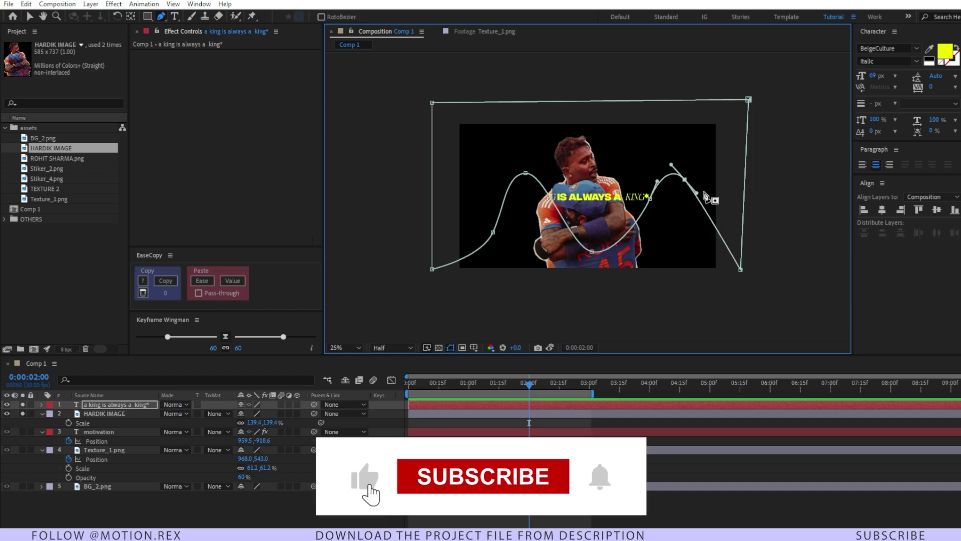
pyautogui.moveTo(697, 192); pyautogui.dragTo(703, 192)
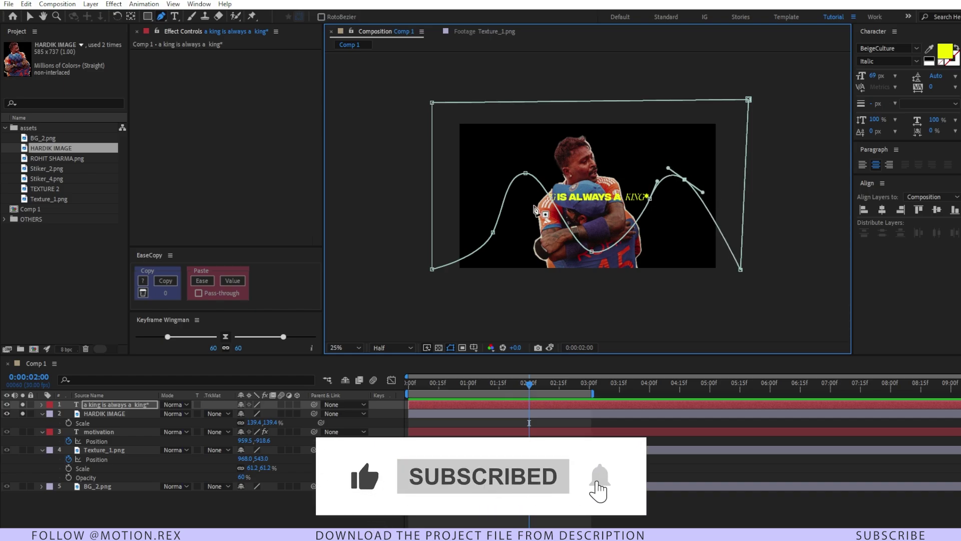
pyautogui.click(525, 173)
pyautogui.moveTo(547, 172); pyautogui.dragTo(557, 167)
pyautogui.moveTo(494, 237); pyautogui.dragTo(478, 266)
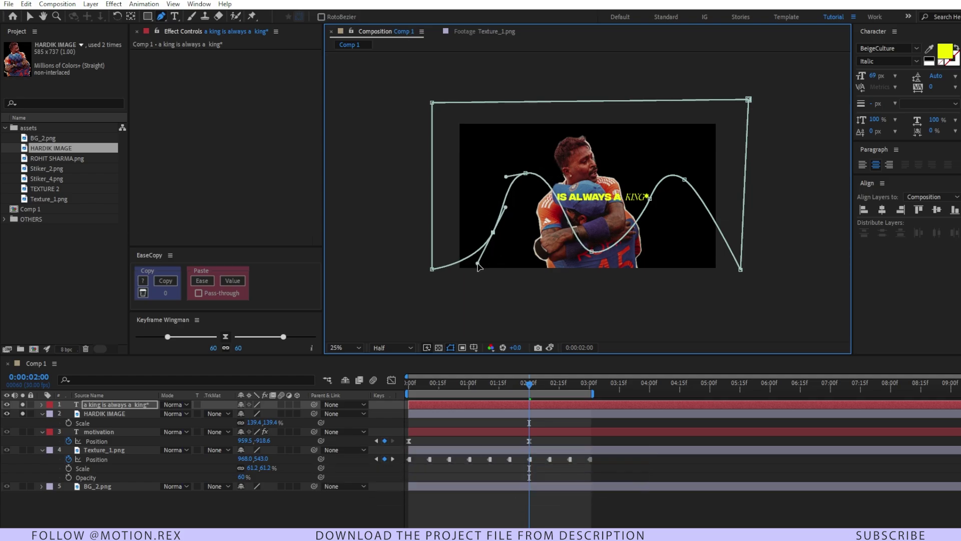
pyautogui.click(526, 174)
pyautogui.moveTo(557, 168); pyautogui.dragTo(552, 167)
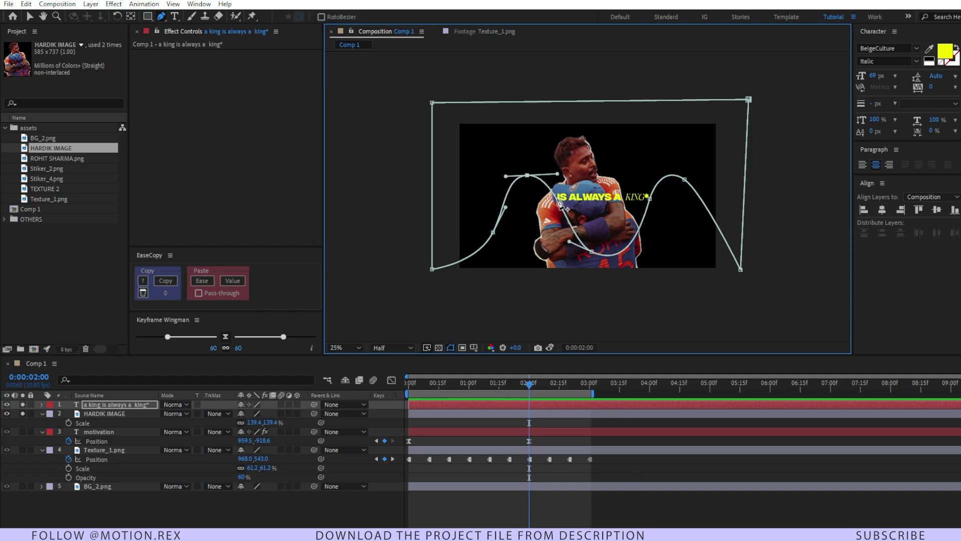
pyautogui.click(149, 403)
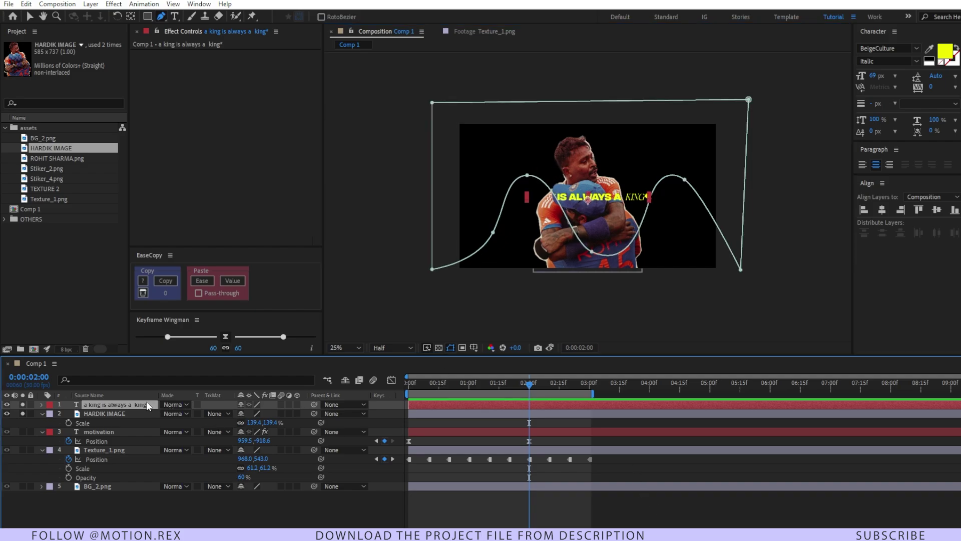
# Step: Set the text layer's Path Options path to Mask 1
pyautogui.click(41, 405)
pyautogui.click(73, 422)
pyautogui.click(53, 415)
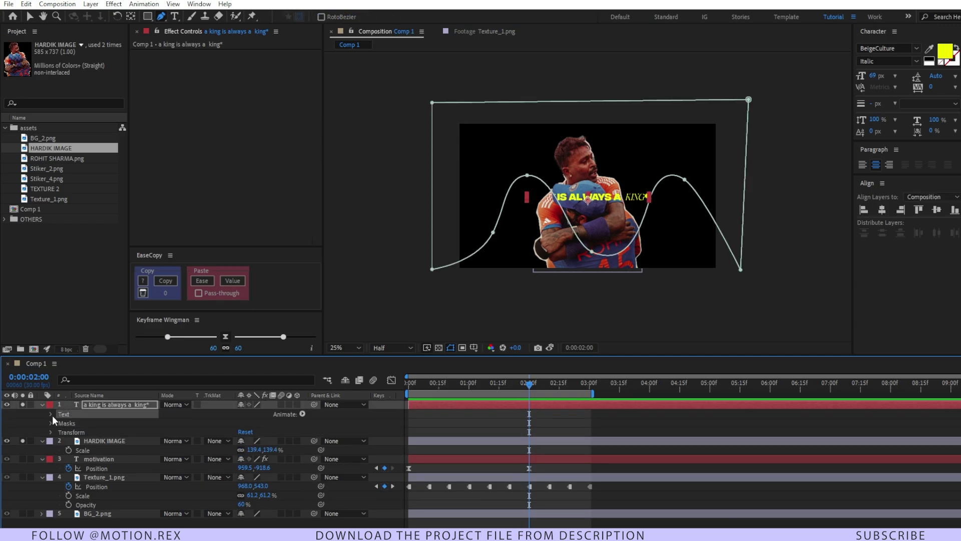
pyautogui.click(51, 414)
pyautogui.click(76, 433)
pyautogui.click(59, 433)
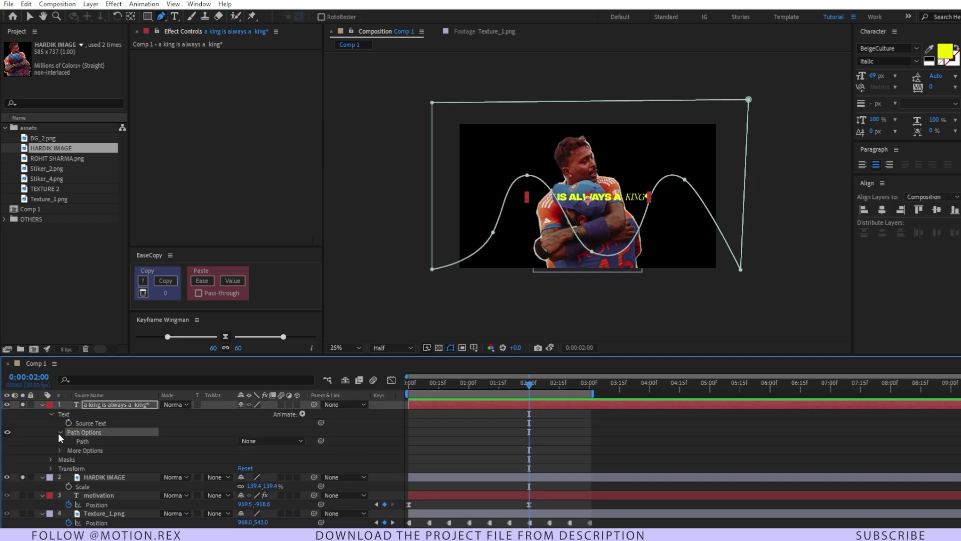
pyautogui.click(259, 442)
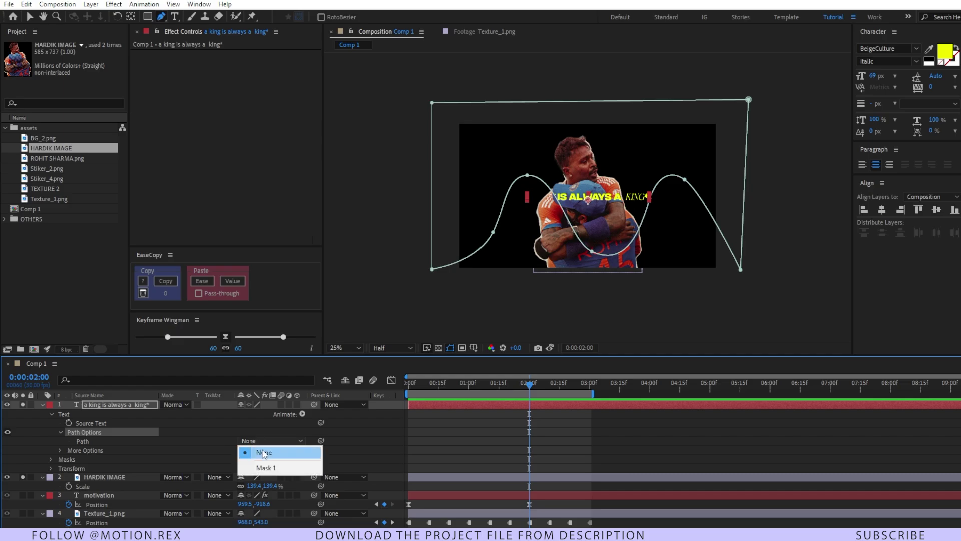
pyautogui.click(264, 468)
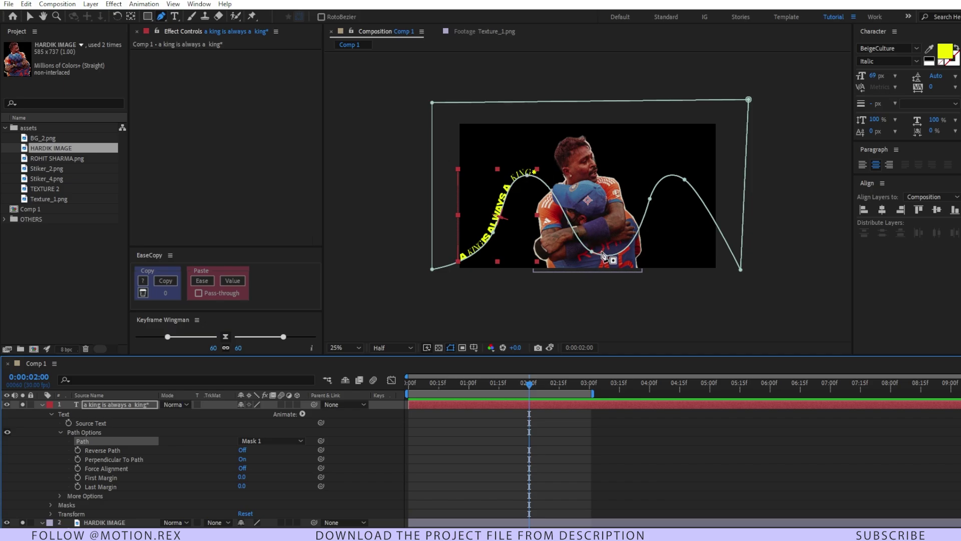
# Step: Copy the phrase and paste it four more times so it fills the curve
pyautogui.click(175, 16)
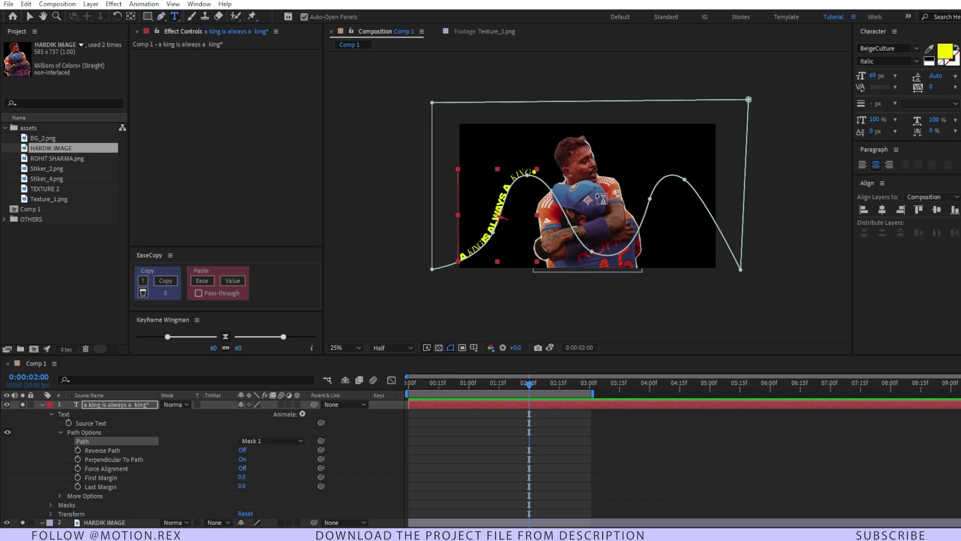
pyautogui.tripleClick(533, 170)
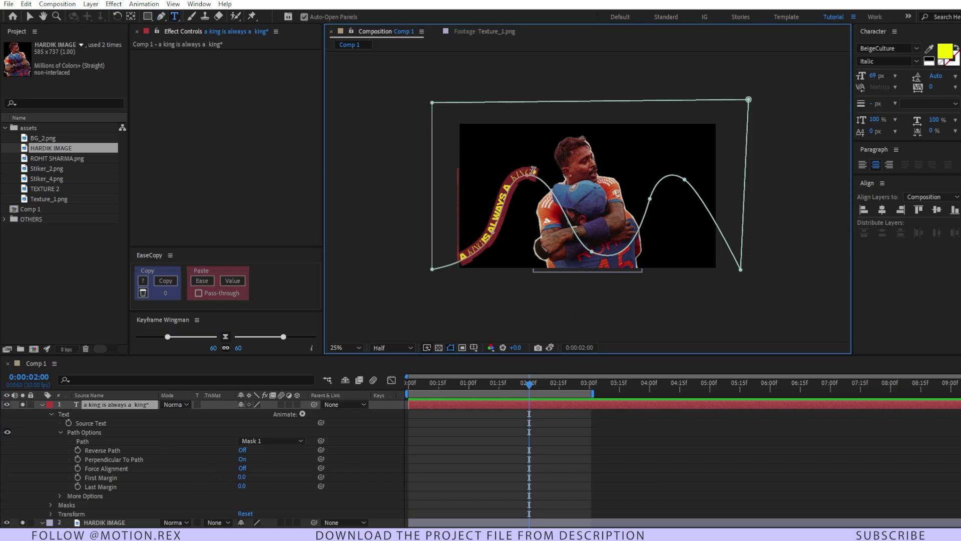
pyautogui.hotkey('ctrl', 'c')
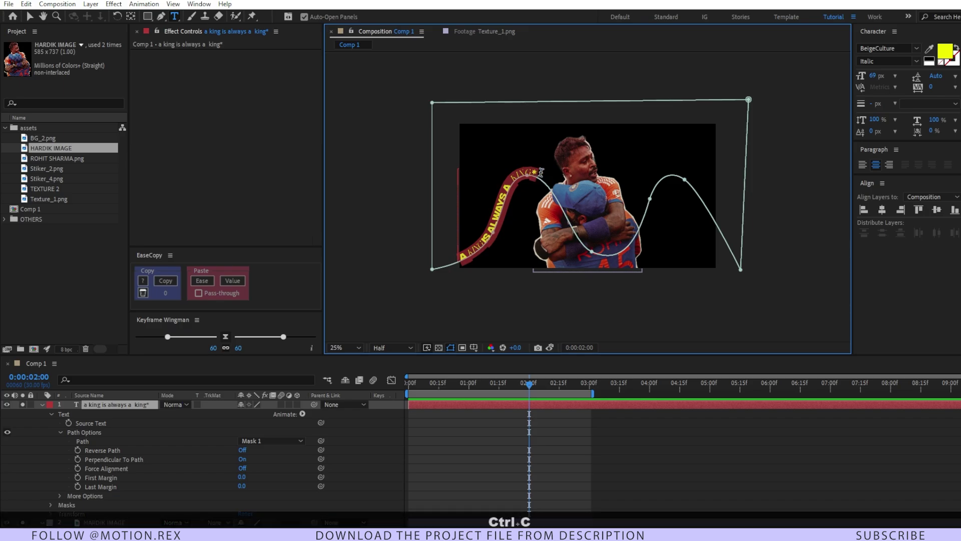
pyautogui.click(541, 171)
pyautogui.hotkey('ctrl', 'v')
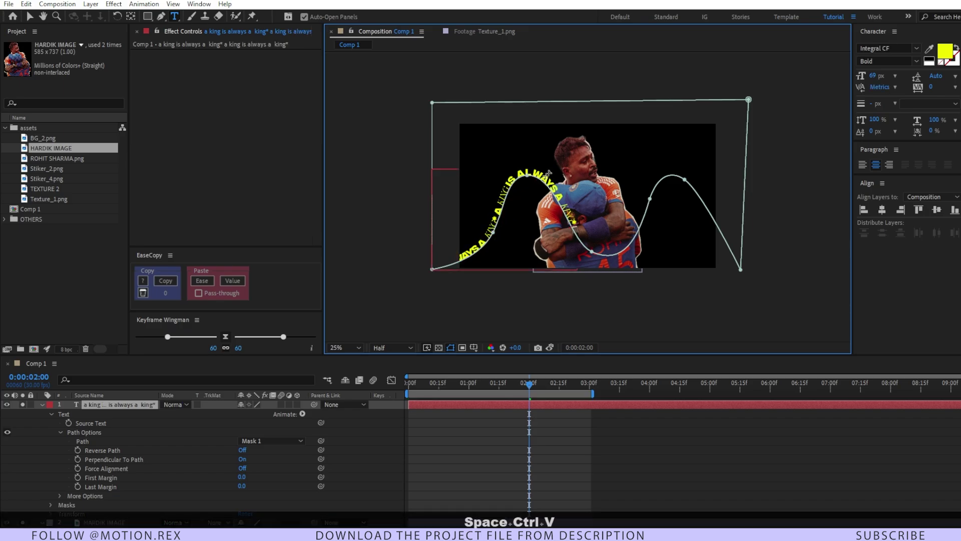
pyautogui.hotkey('ctrl', 'v')
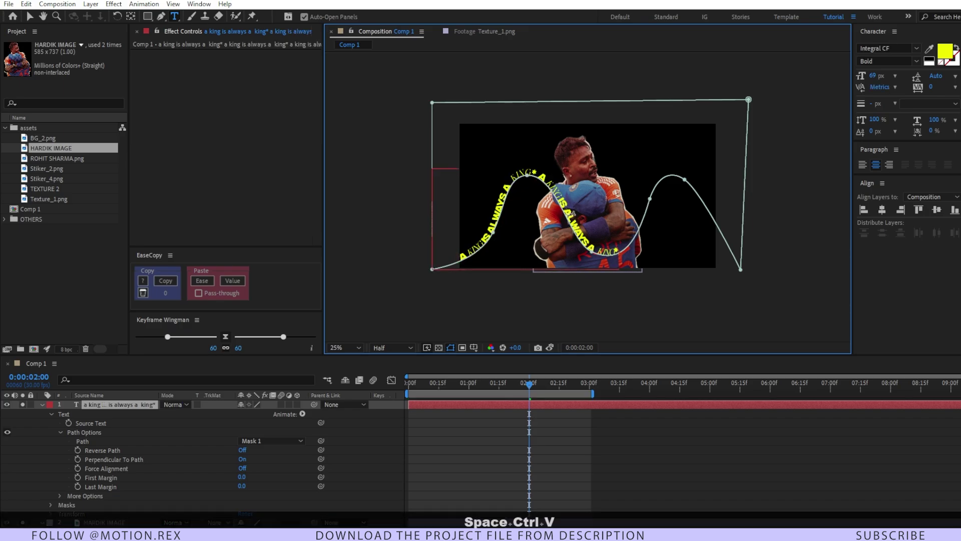
pyautogui.hotkey('ctrl', 'v')
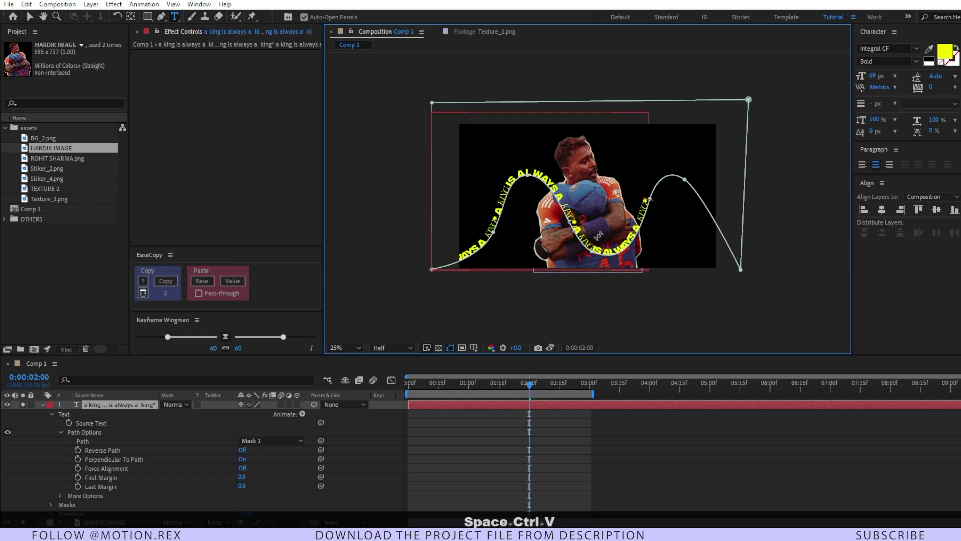
pyautogui.hotkey('ctrl', 'v')
pyautogui.hotkey('ctrl', 'v')
pyautogui.hotkey('ctrl', 'v')
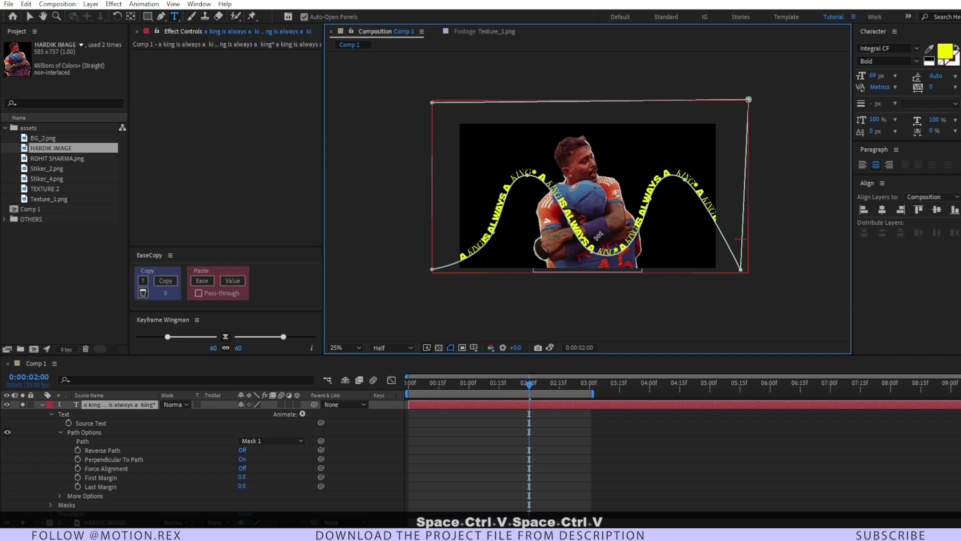
pyautogui.click(104, 450)
# Step: Set a First Margin keyframe at 2:00 on the king title's path text
pyautogui.scroll(-2, 104, 476)
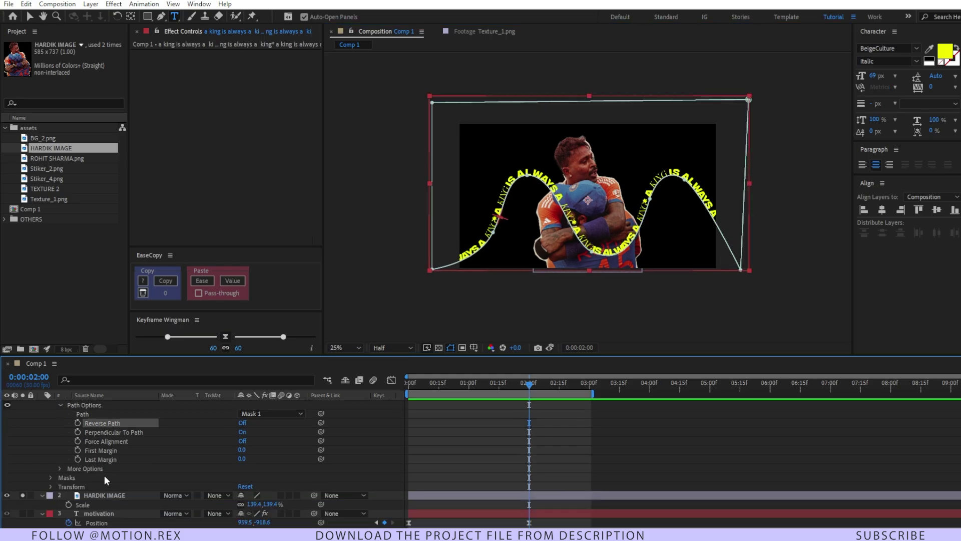
pyautogui.click(101, 451)
pyautogui.hotkey('ctrl', 'z')
pyautogui.click(77, 451)
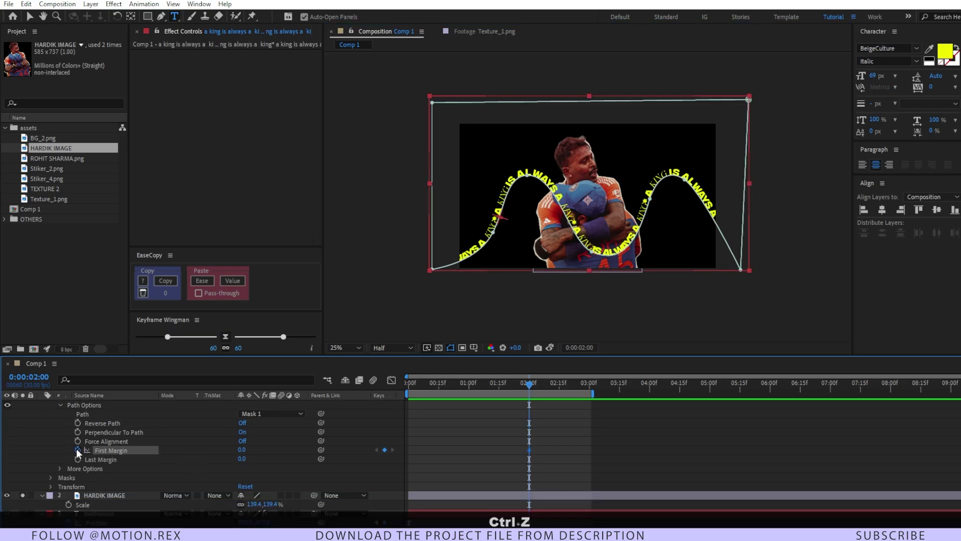
# Step: At 0:00, scrub First Margin negative so the phrase starts back along the path
pyautogui.moveTo(524, 386); pyautogui.dragTo(408, 396)
pyautogui.moveTo(242, 451); pyautogui.dragTo(78, 424)
pyautogui.moveTo(249, 450); pyautogui.dragTo(109, 436)
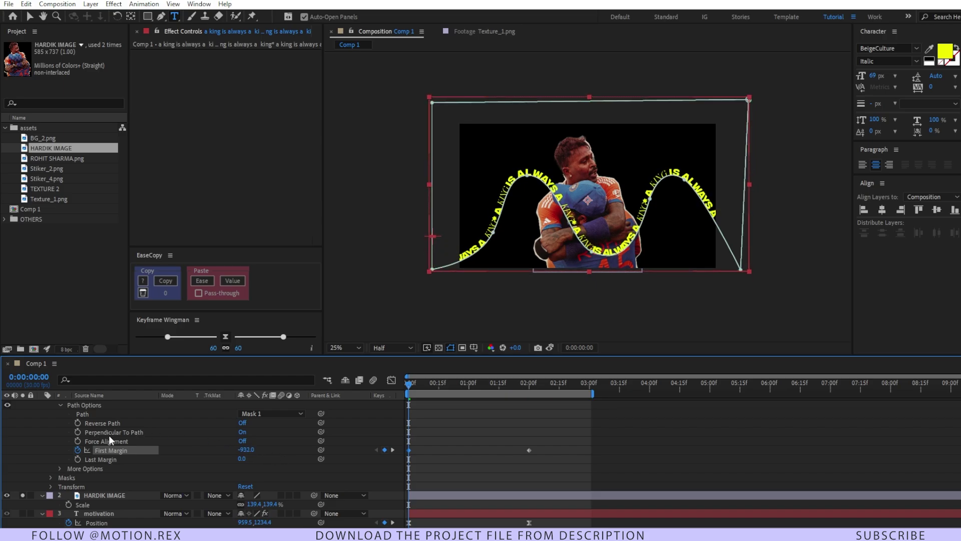
pyautogui.moveTo(244, 450); pyautogui.dragTo(195, 423)
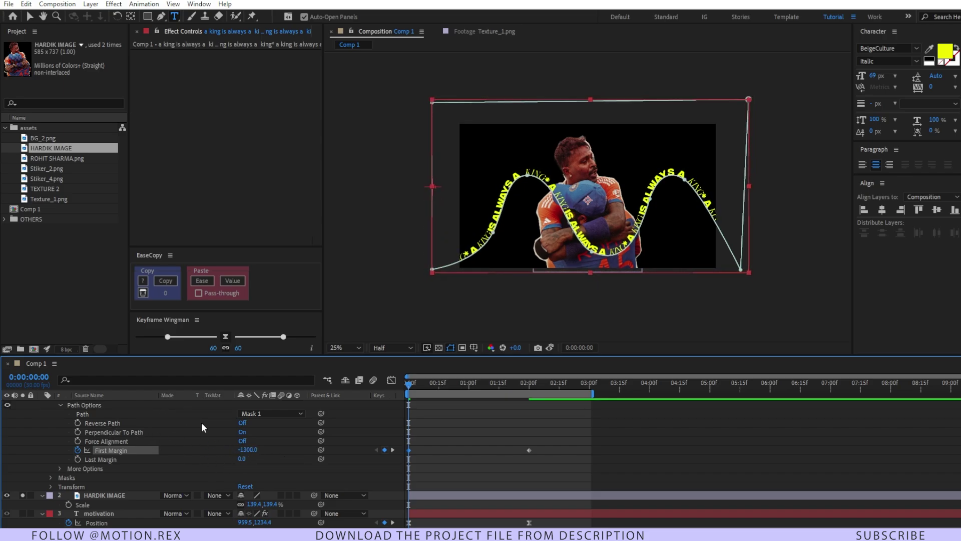
pyautogui.moveTo(249, 450)
pyautogui.mouseDown()
pyautogui.moveTo(232, 454)
pyautogui.moveTo(433, 451)
pyautogui.mouseUp()
# Step: Raise the First Margin value at 2:00 to slide the text forward, and hide the mask outline
pyautogui.keyDown('shift'); pyautogui.click(525, 387); pyautogui.keyUp('shift')
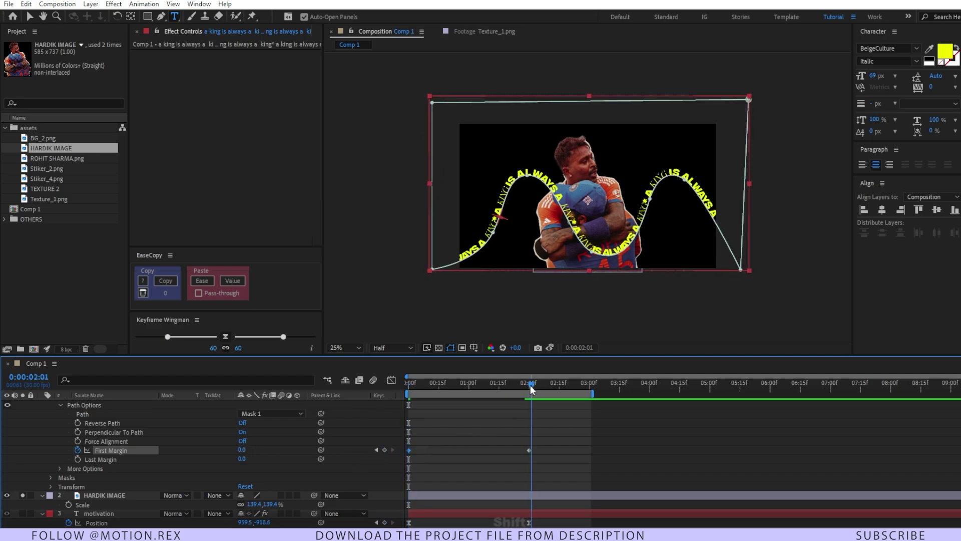
pyautogui.moveTo(243, 450); pyautogui.dragTo(568, 461)
pyautogui.moveTo(245, 453); pyautogui.dragTo(620, 460)
pyautogui.click(619, 460)
# Step: Return to the start and set the viewer magnification to Fit
pyautogui.moveTo(531, 388); pyautogui.dragTo(391, 406)
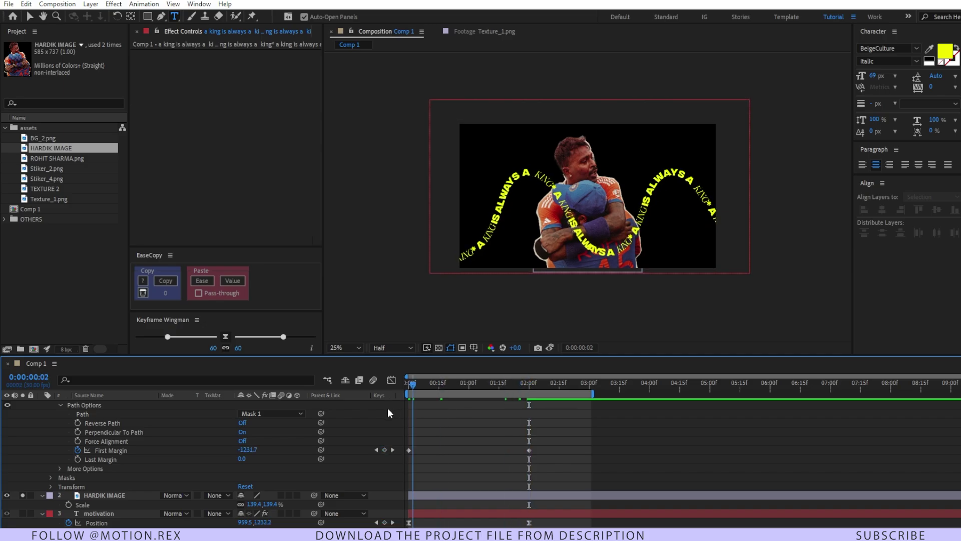
pyautogui.click(355, 348)
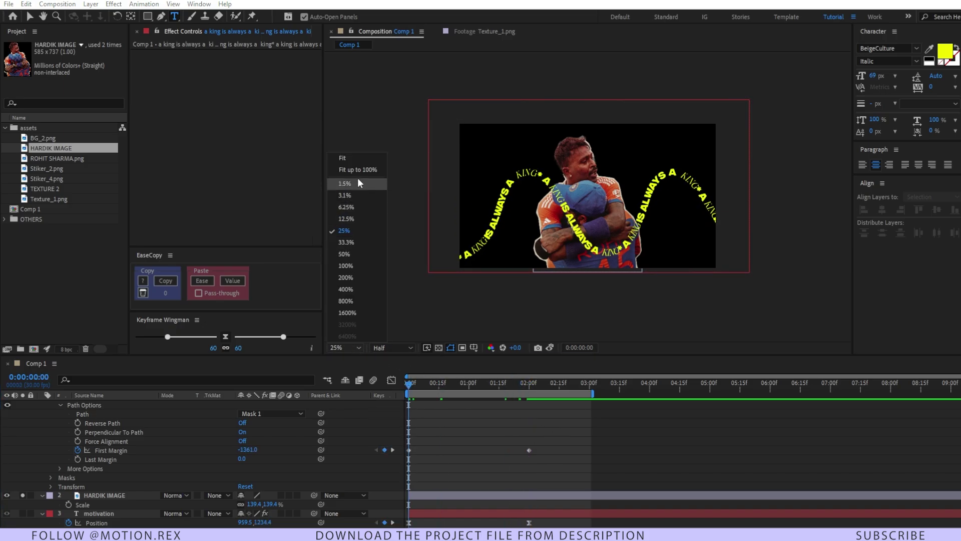
pyautogui.click(343, 158)
# Step: Drag the end First Margin keyframe to about 5 seconds and preview the slower slide
pyautogui.press('space')
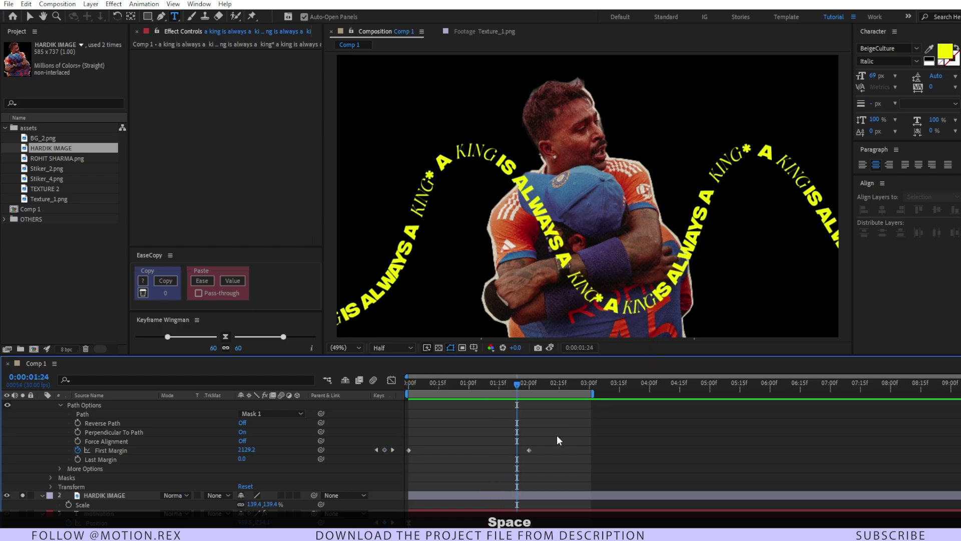
pyautogui.press('space')
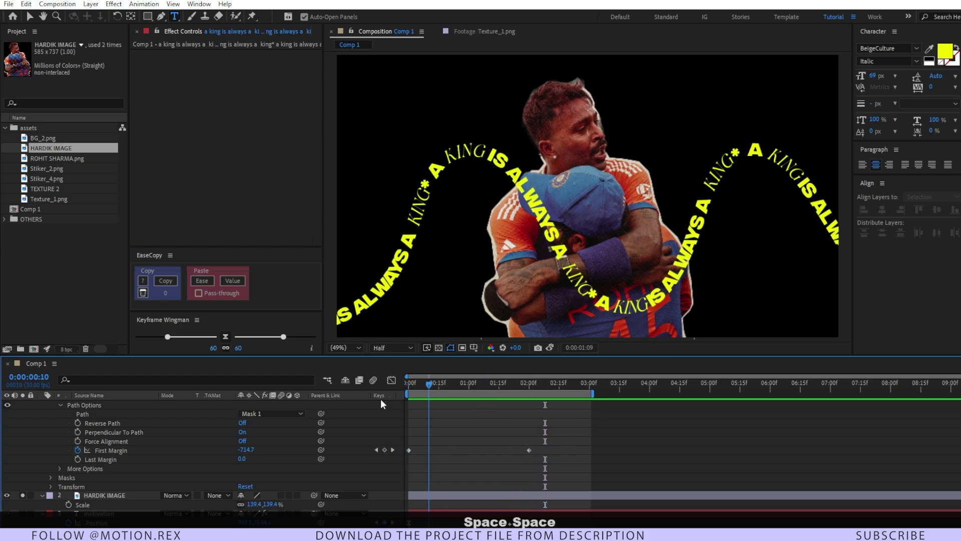
pyautogui.moveTo(529, 449); pyautogui.dragTo(712, 450)
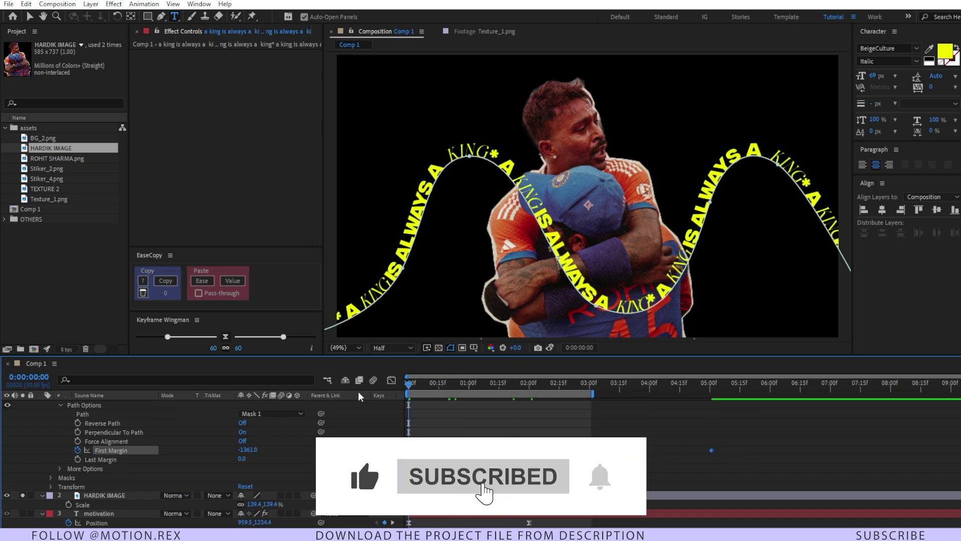
pyautogui.press('space')
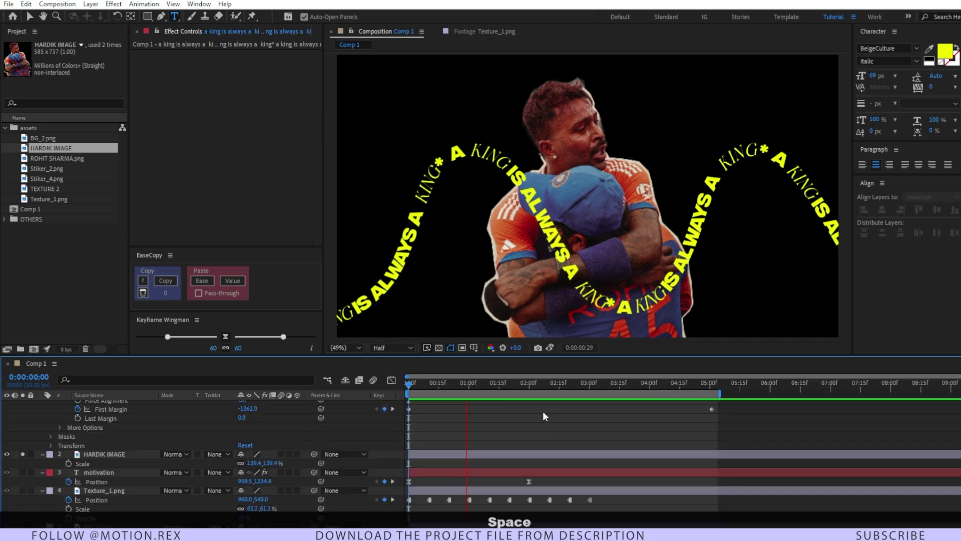
pyautogui.press('space')
pyautogui.click(30, 17)
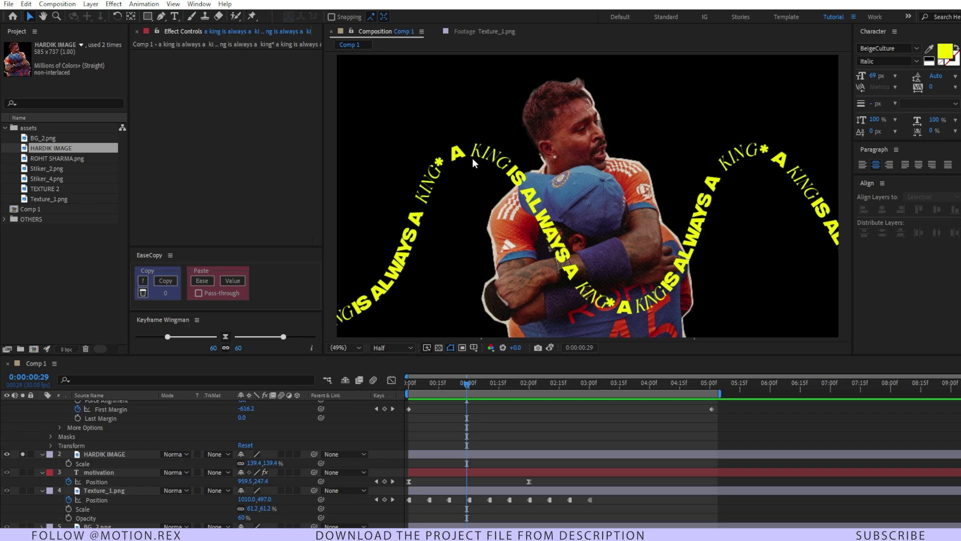
# Step: Reveal the animated properties and switch on 3D for the curved yellow text layer
pyautogui.scroll(3, 102, 407)
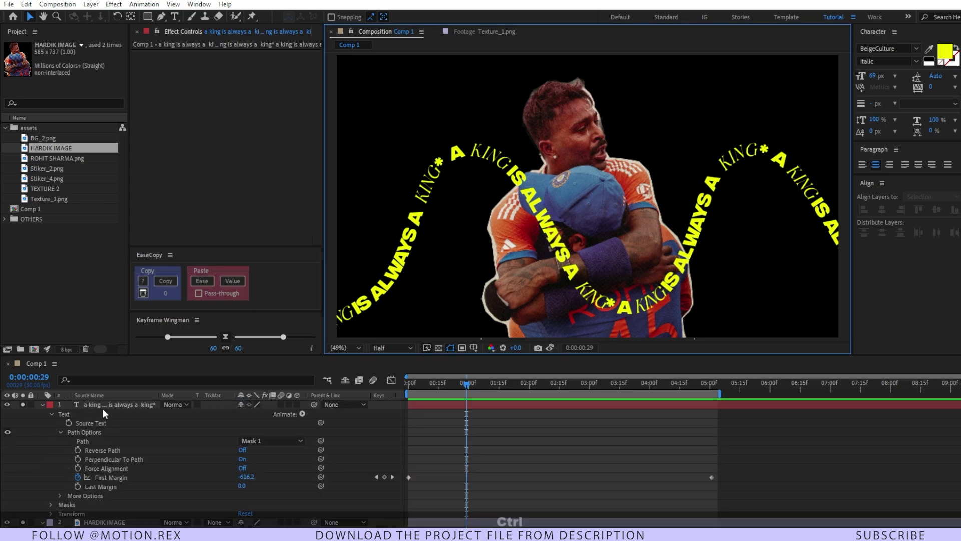
pyautogui.hotkey('ctrl', 'a')
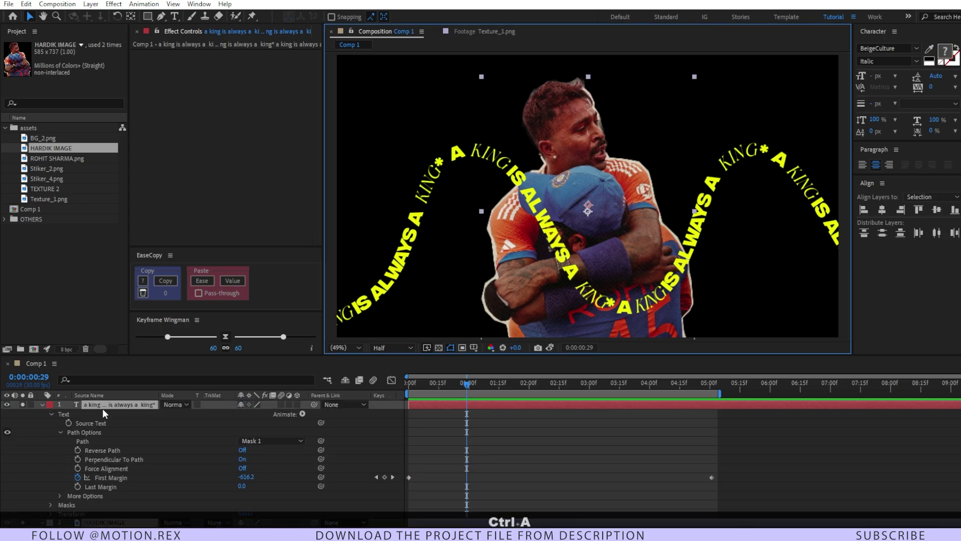
pyautogui.press('u')
pyautogui.press('F2')
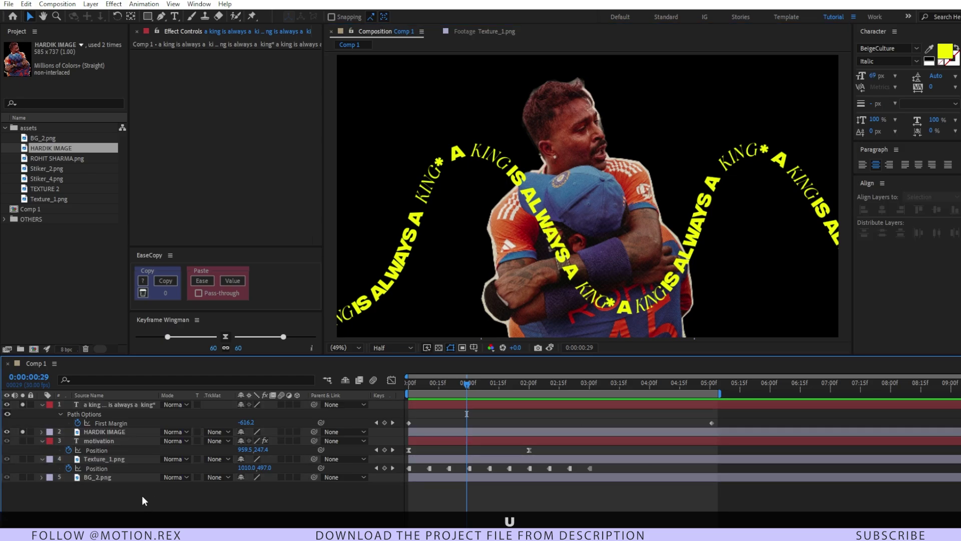
pyautogui.click(103, 407)
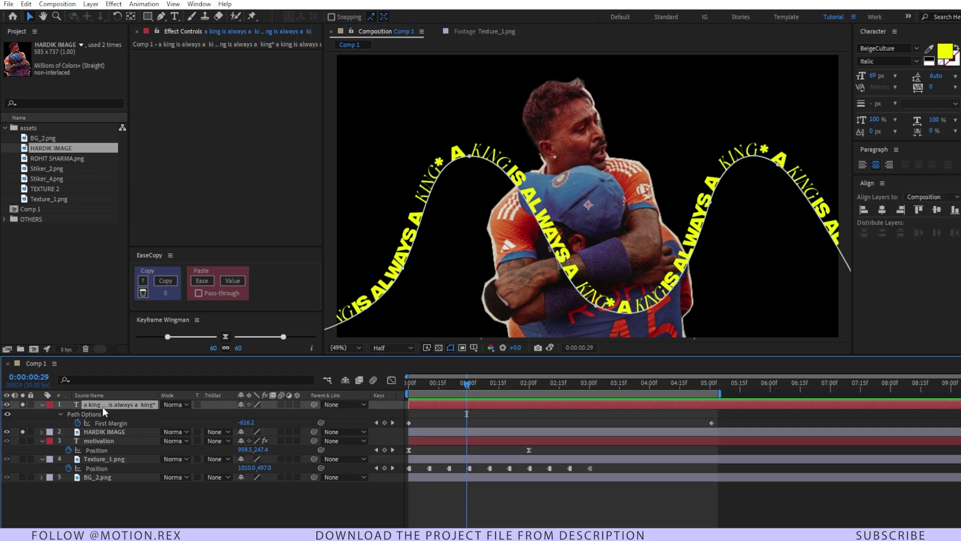
pyautogui.click(297, 404)
# Step: Try an X Rotation tilt on the text layer, then undo it
pyautogui.click(116, 449)
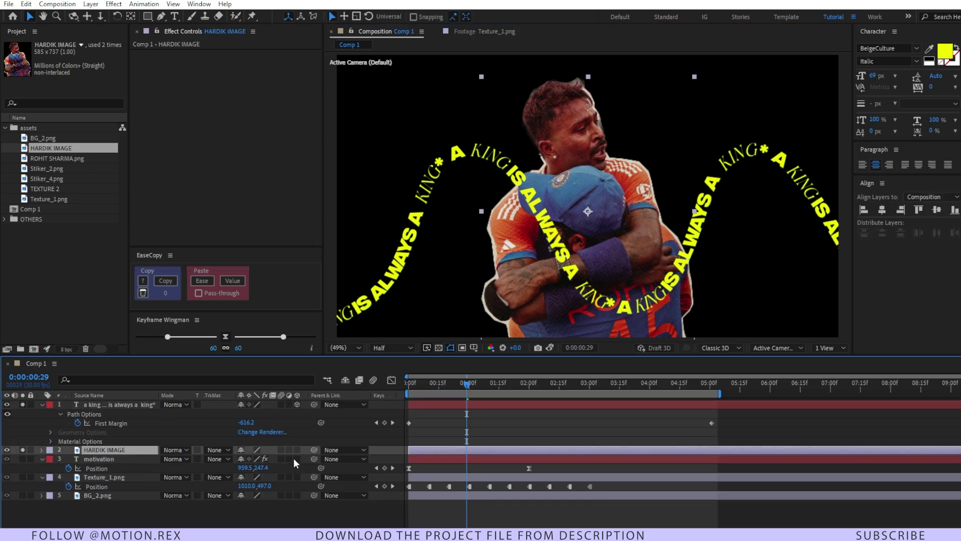
pyautogui.click(137, 405)
pyautogui.press('r')
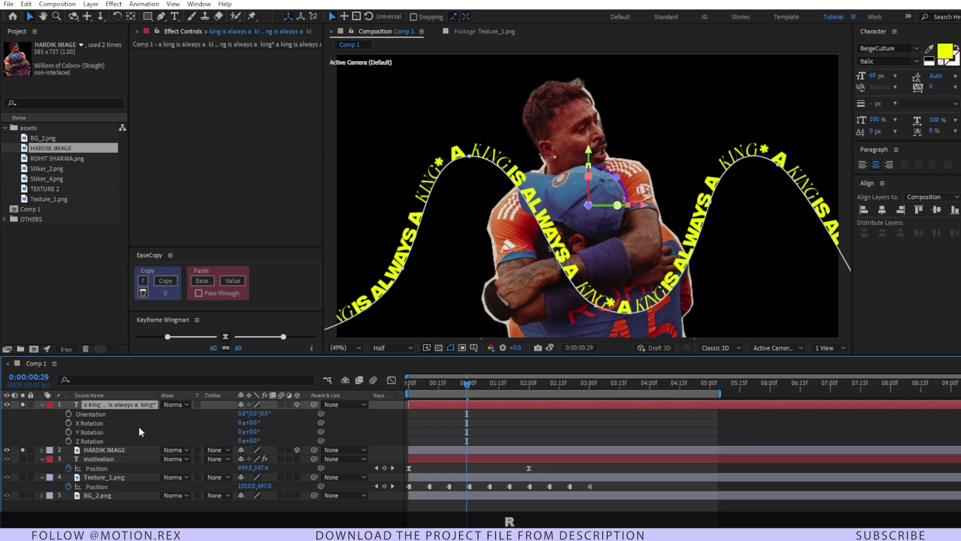
pyautogui.click(143, 423)
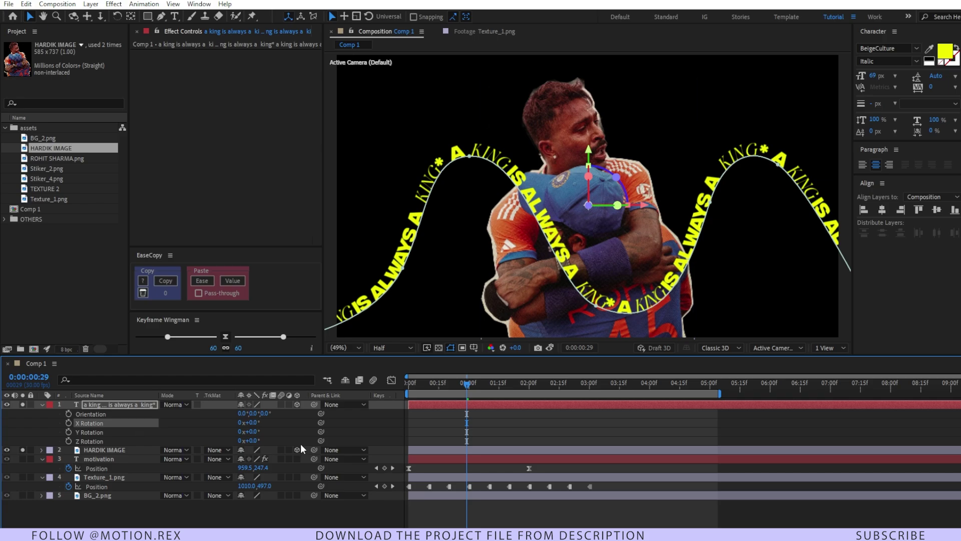
pyautogui.moveTo(254, 423)
pyautogui.mouseDown()
pyautogui.moveTo(268, 421)
pyautogui.moveTo(255, 422)
pyautogui.mouseUp()
pyautogui.hotkey('ctrl', 'z')
pyautogui.hotkey('ctrl', 'z')
pyautogui.hotkey('ctrl', 'z')
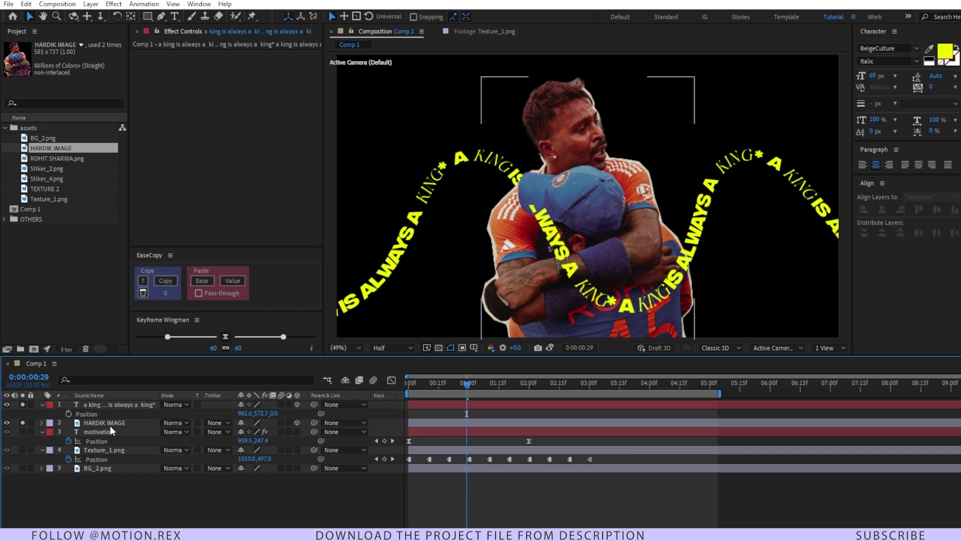
# Step: Rotate the HARDIK IMAGE layer to about −7° X and −18° Y, then preview
pyautogui.click(109, 423)
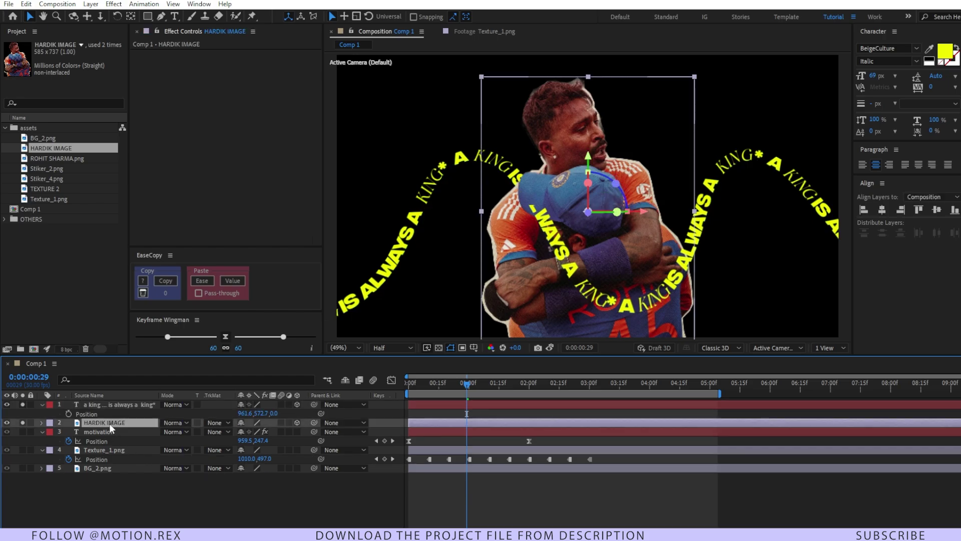
pyautogui.press('r')
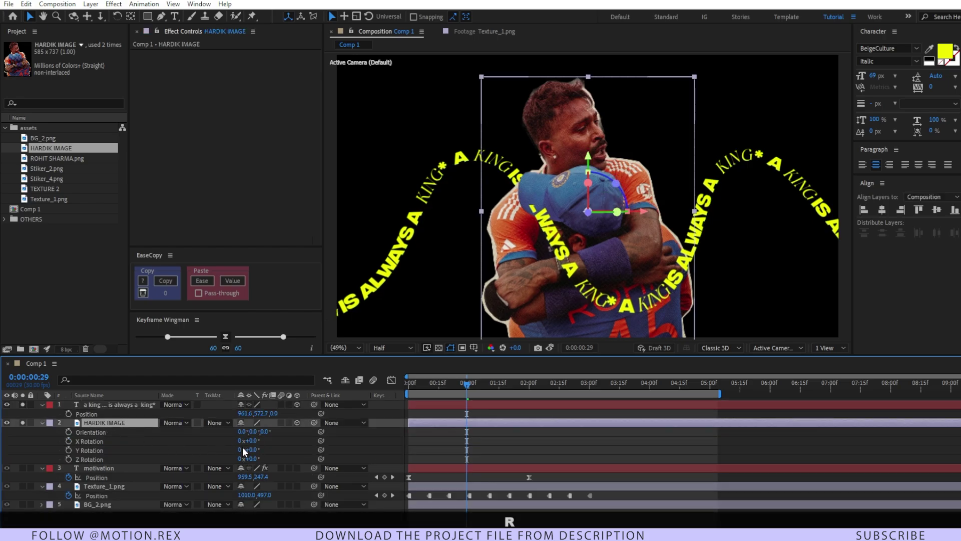
pyautogui.click(139, 450)
pyautogui.moveTo(253, 449); pyautogui.dragTo(234, 449)
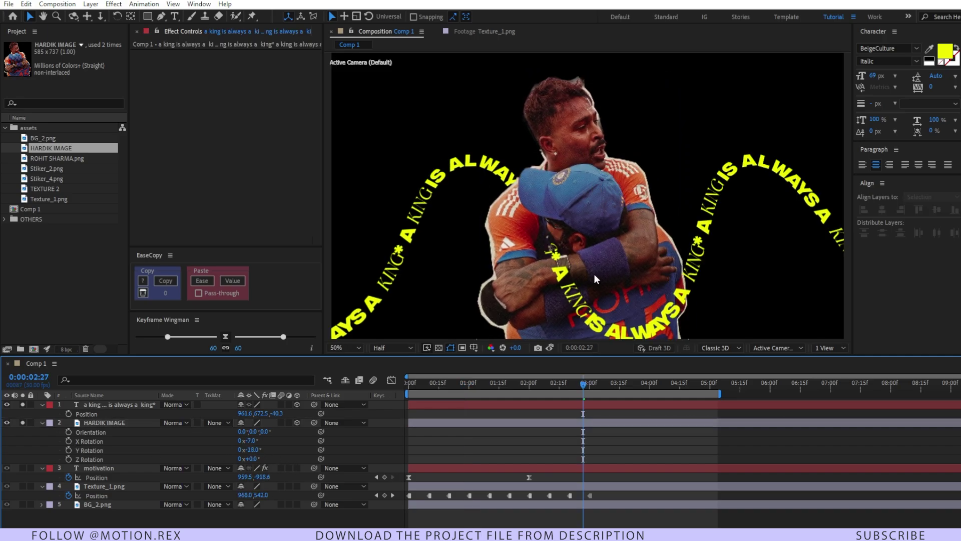
pyautogui.click(351, 347)
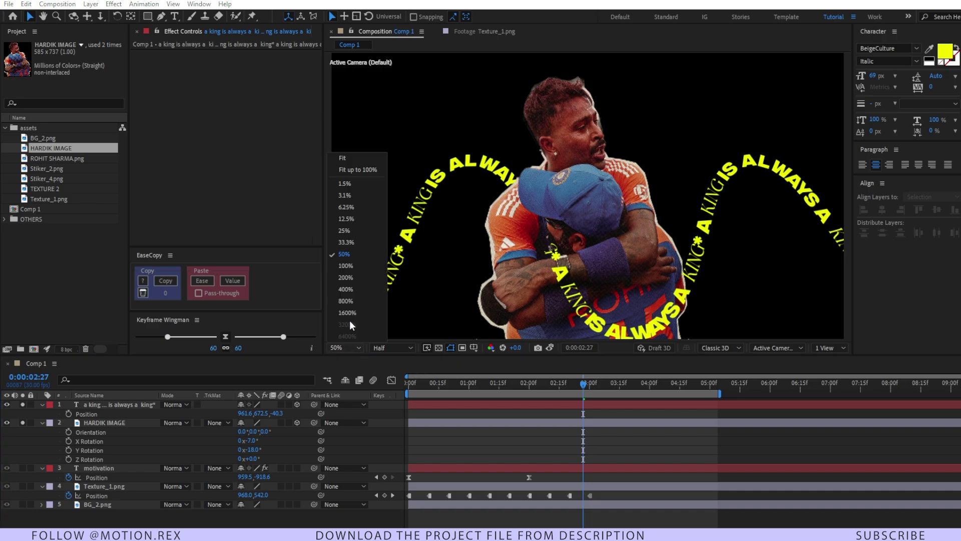
pyautogui.click(343, 169)
pyautogui.moveTo(534, 386); pyautogui.dragTo(407, 404)
pyautogui.press('space')
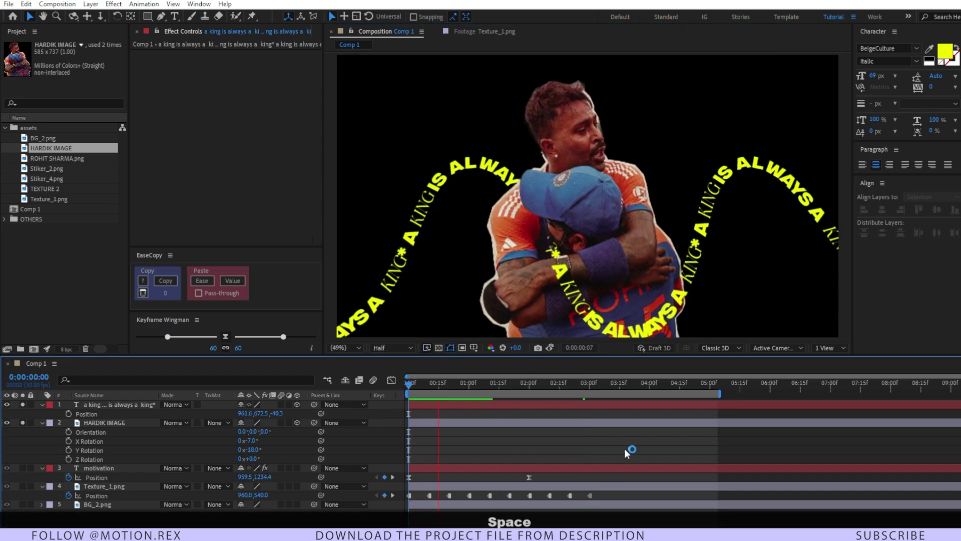
pyautogui.press('space')
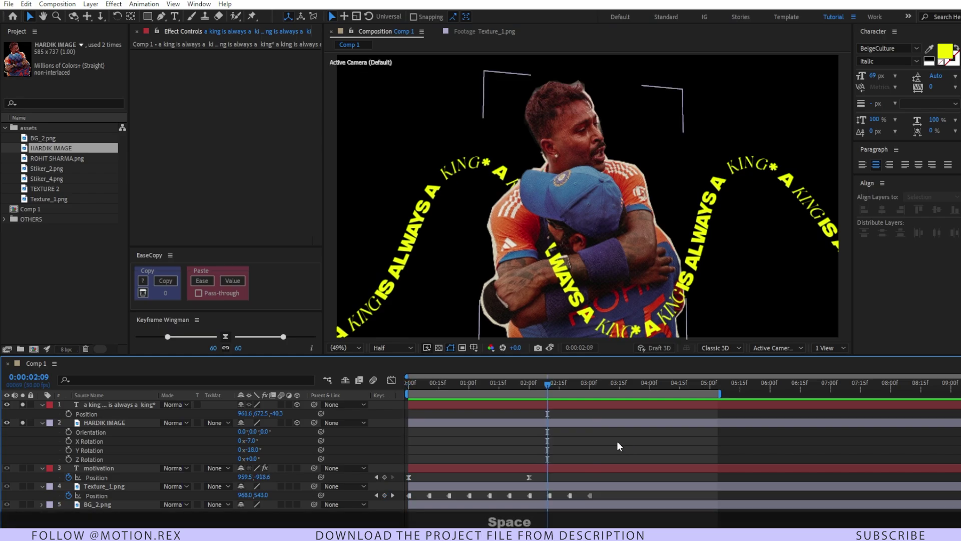
# Step: Keyframe the player image's Position rising from below into place, with Easy Ease
pyautogui.click(443, 425)
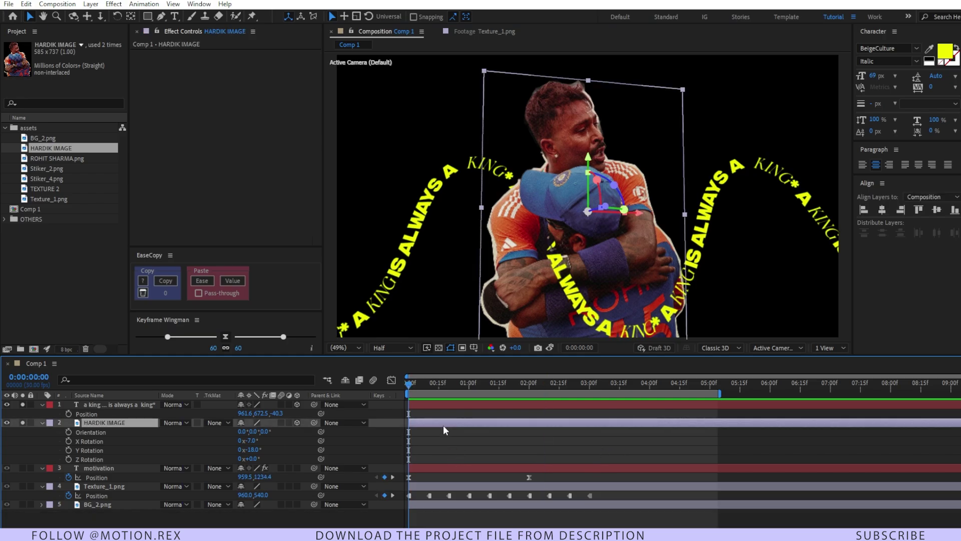
pyautogui.hotkey('alt', 'shift', 'p')
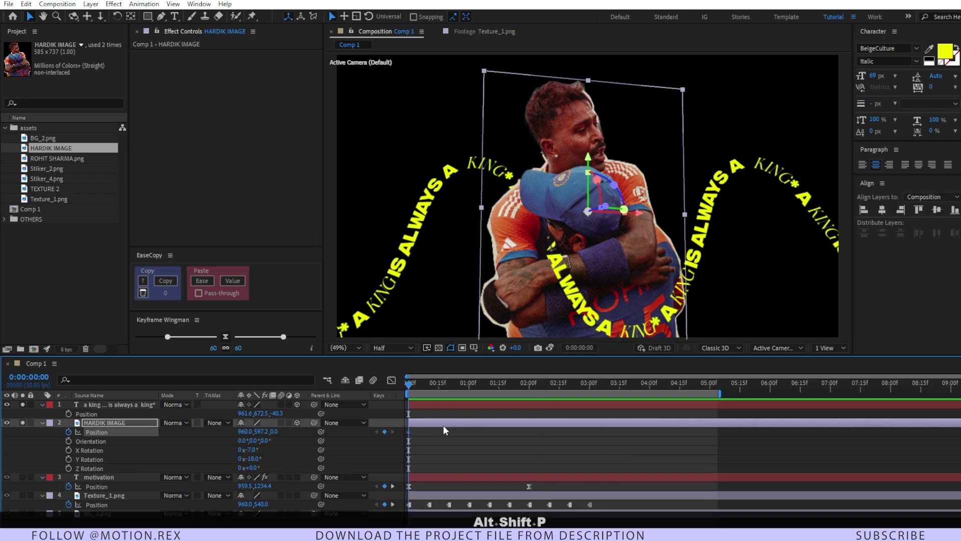
pyautogui.hotkey('ctrl', 'z')
pyautogui.press('space')
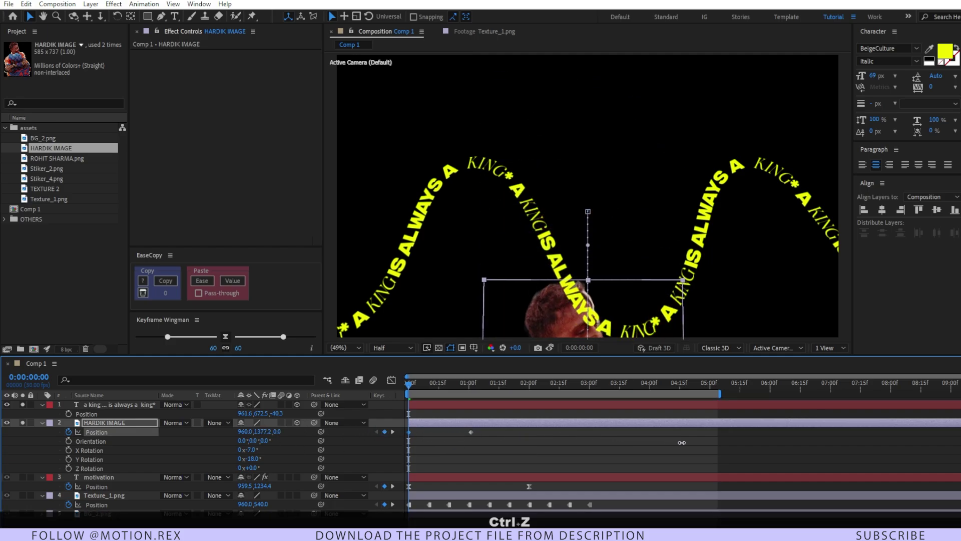
pyautogui.moveTo(482, 432); pyautogui.dragTo(405, 443)
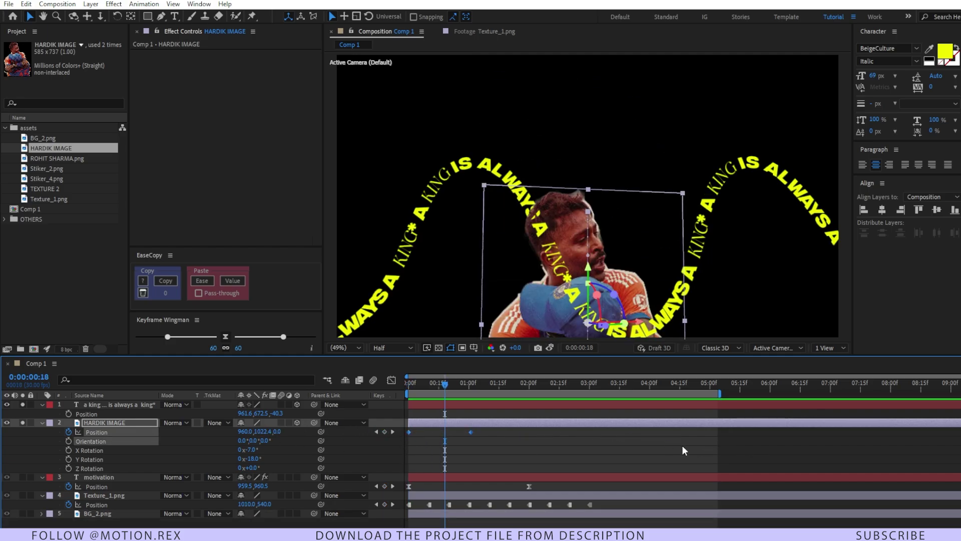
pyautogui.click(224, 334)
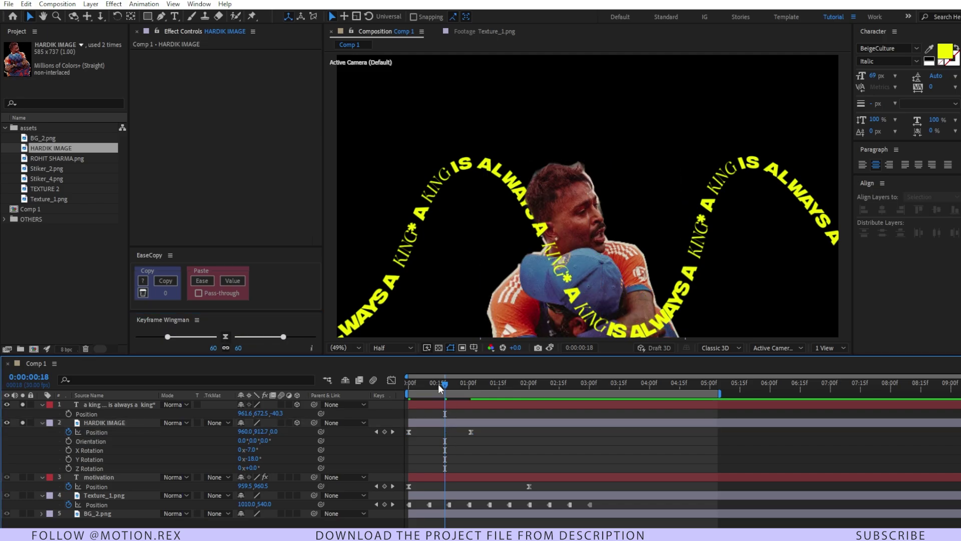
pyautogui.press('space')
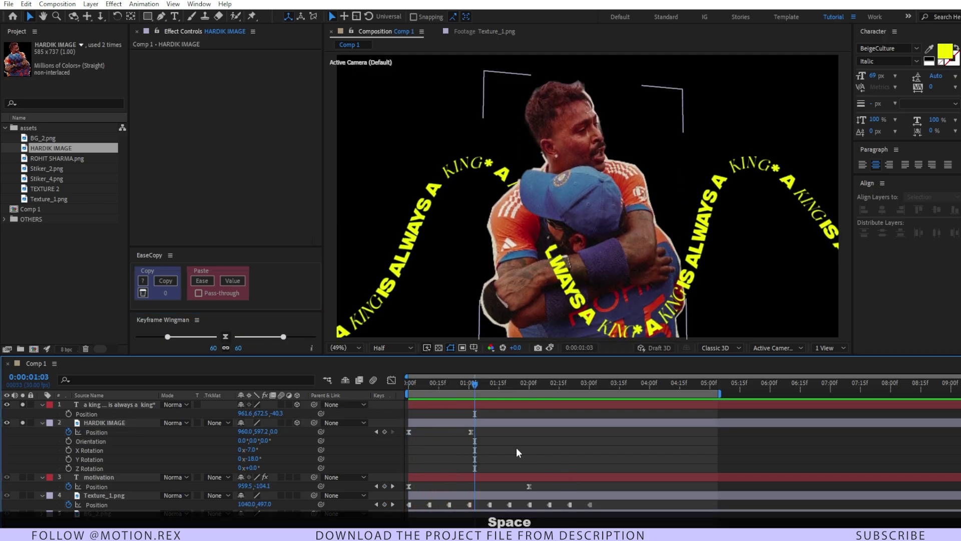
pyautogui.click(433, 385)
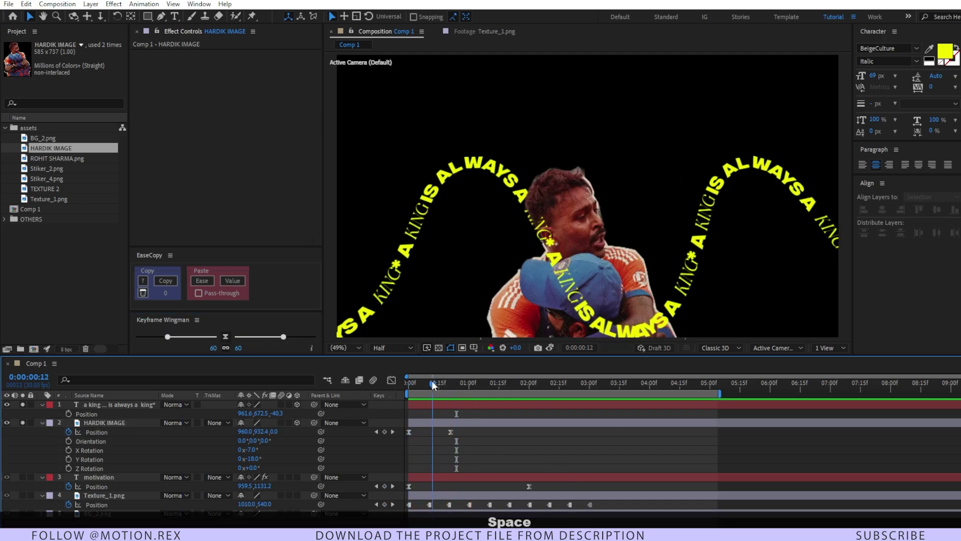
# Step: Create a full-frame red rectangle layer and name it 'matte'
pyautogui.doubleClick(148, 17)
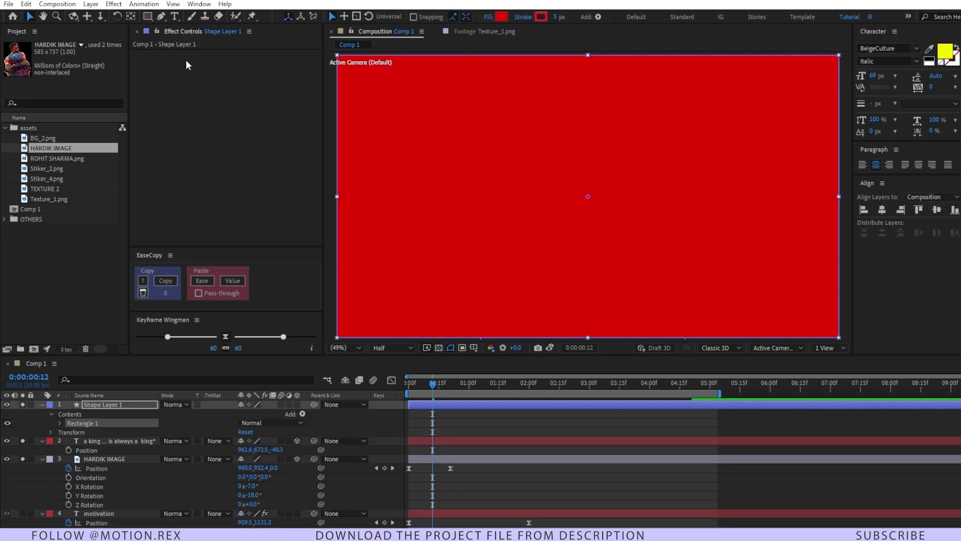
pyautogui.click(146, 406)
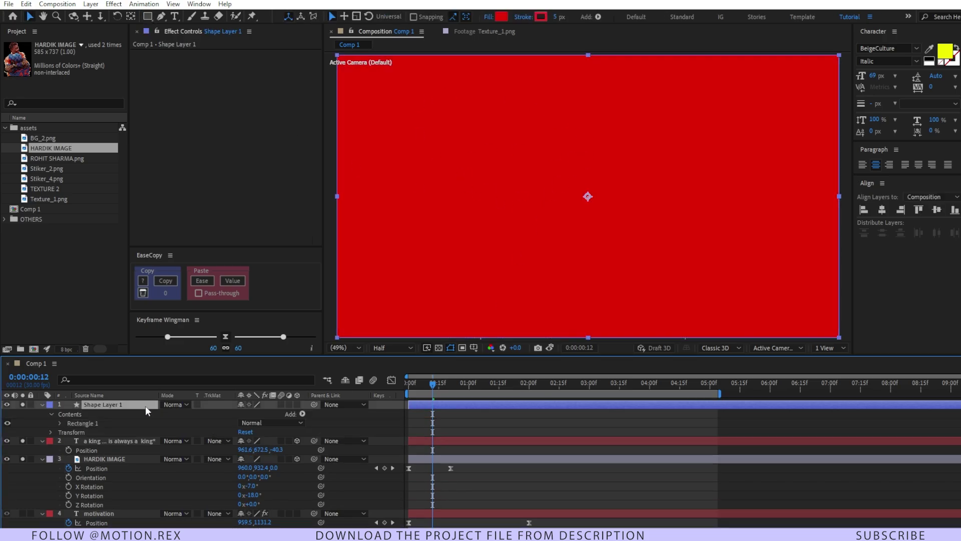
pyautogui.press('Return')
pyautogui.write('a')
pyautogui.press('BackSpace')
pyautogui.write('matte')
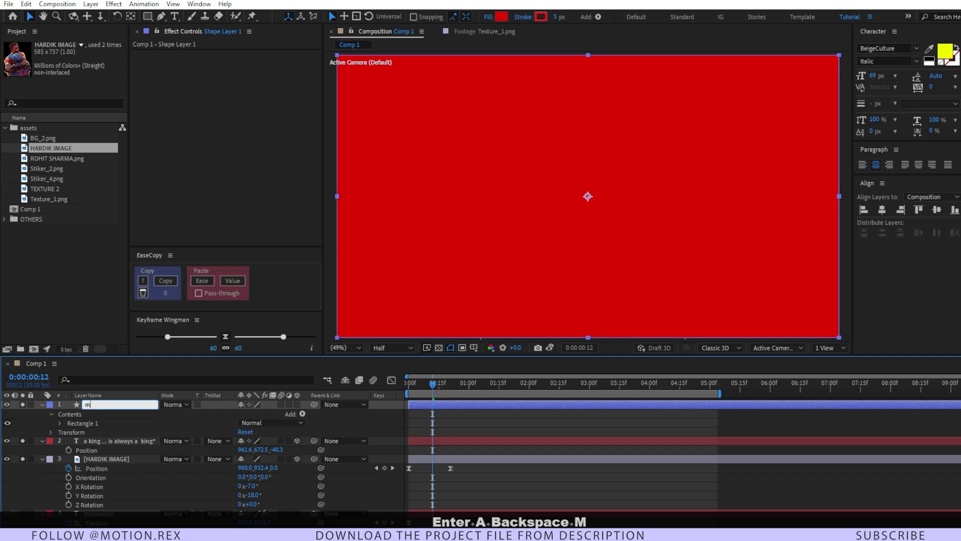
pyautogui.press('Return')
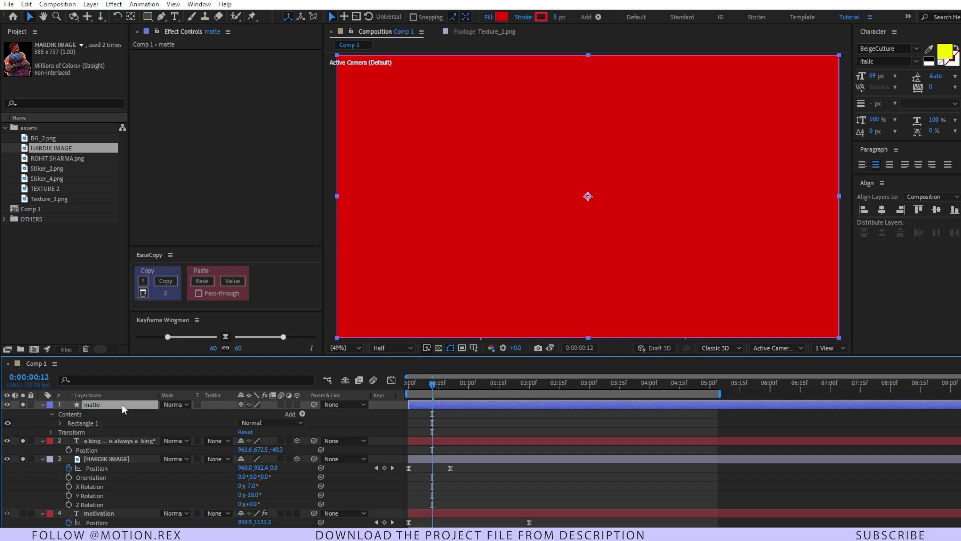
# Step: Keyframe the matte sliding in from off-frame left by 0:12, with Easy Ease
pyautogui.hotkey('alt', 'shift', 'p')
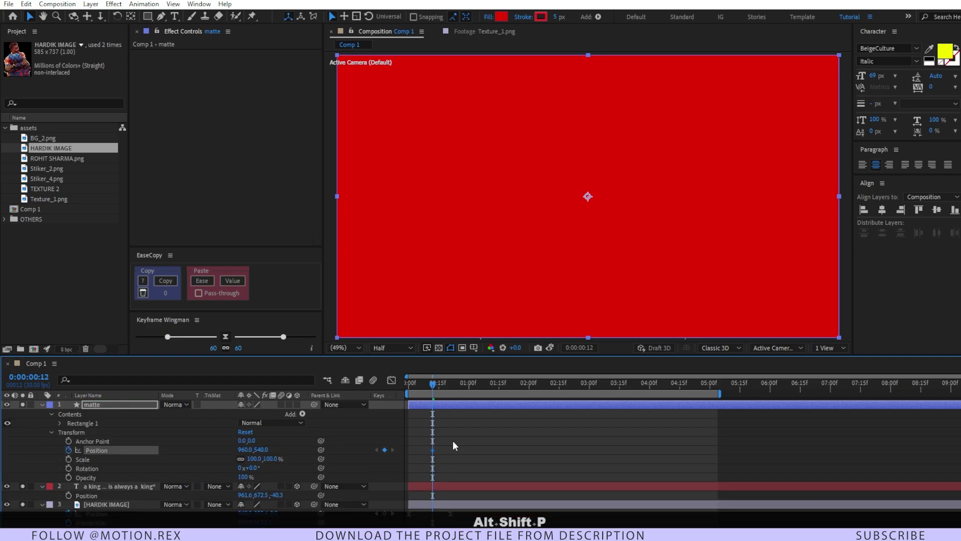
pyautogui.moveTo(433, 383); pyautogui.dragTo(371, 397)
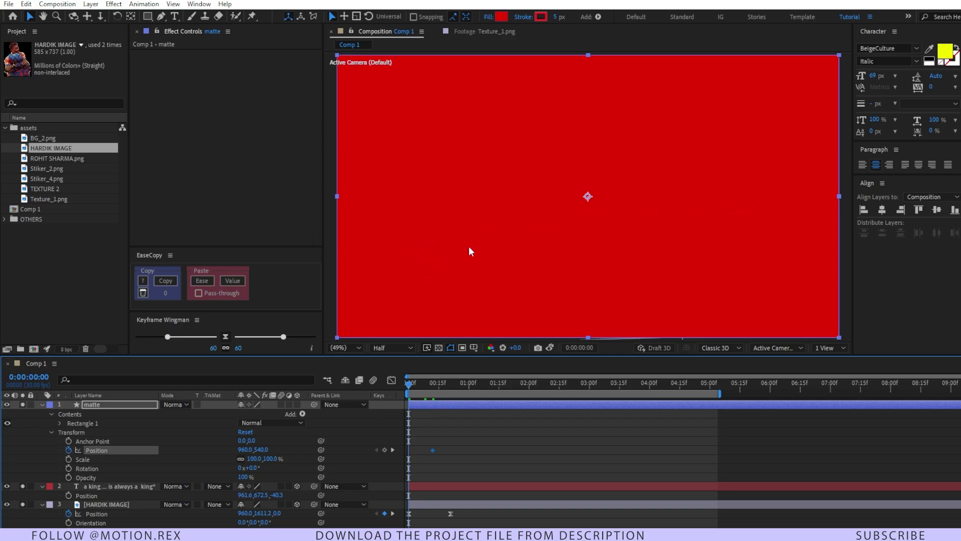
pyautogui.moveTo(478, 241); pyautogui.dragTo(181, 214)
pyautogui.moveTo(506, 235); pyautogui.dragTo(293, 258)
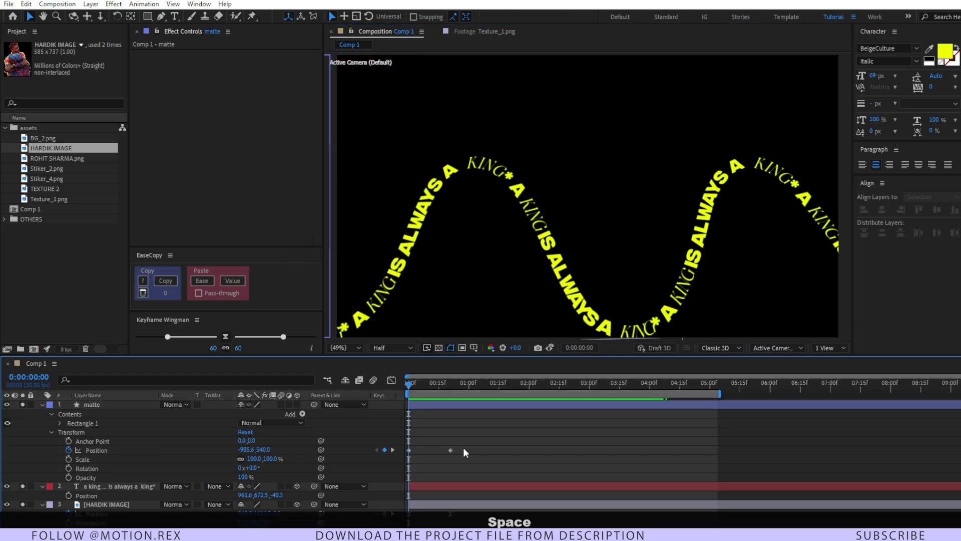
pyautogui.moveTo(502, 445); pyautogui.dragTo(404, 457)
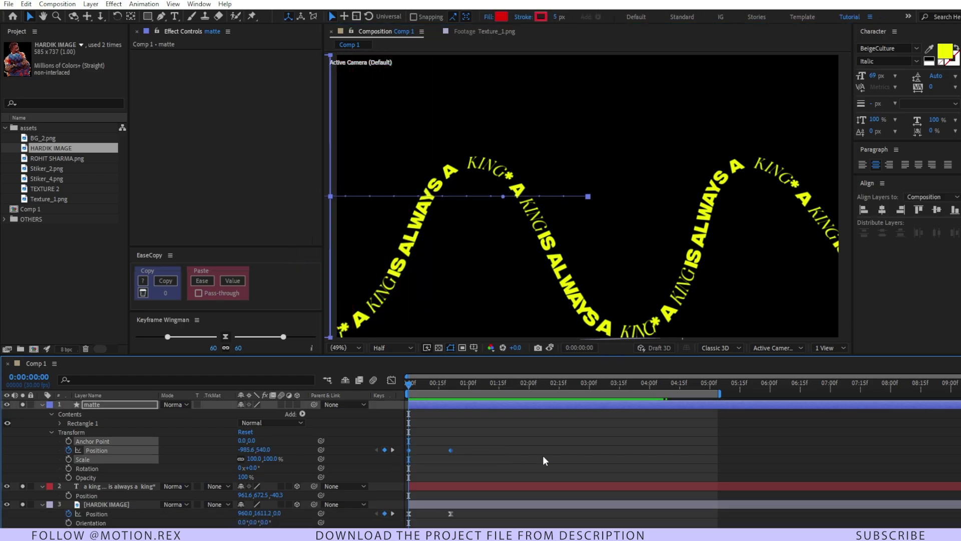
pyautogui.click(226, 336)
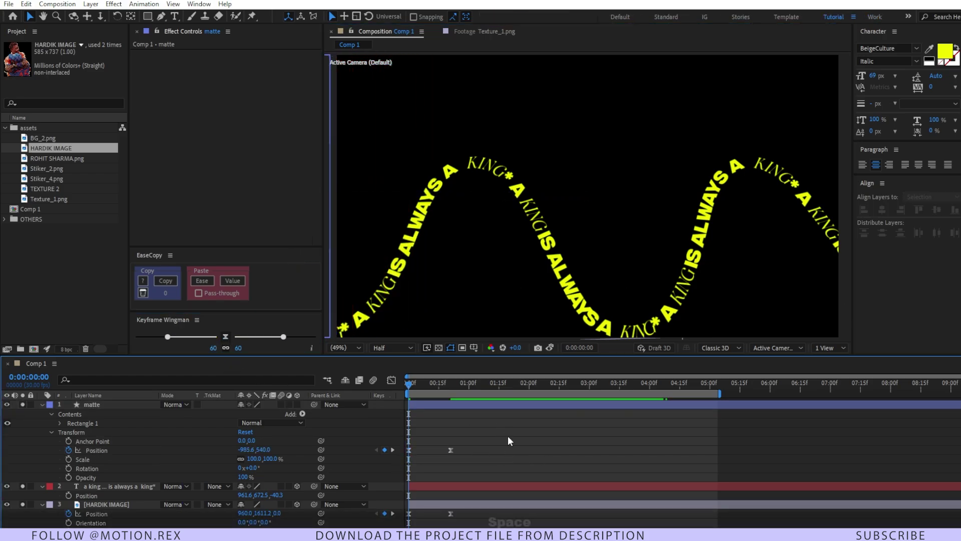
pyautogui.press('space')
pyautogui.press('space')
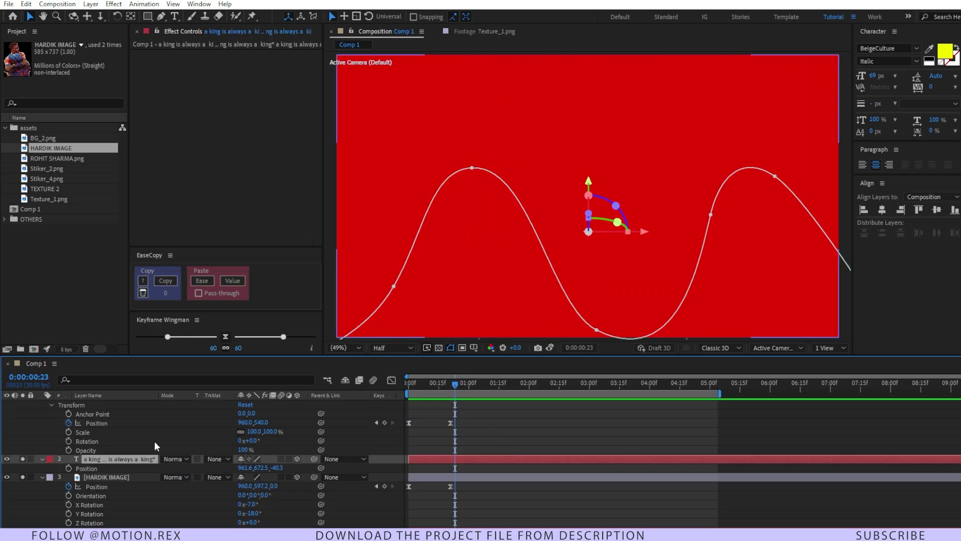
# Step: Set the matte layer as the curved text's Alpha track matte and preview the reveal
pyautogui.click(153, 441)
pyautogui.click(136, 458)
pyautogui.click(222, 461)
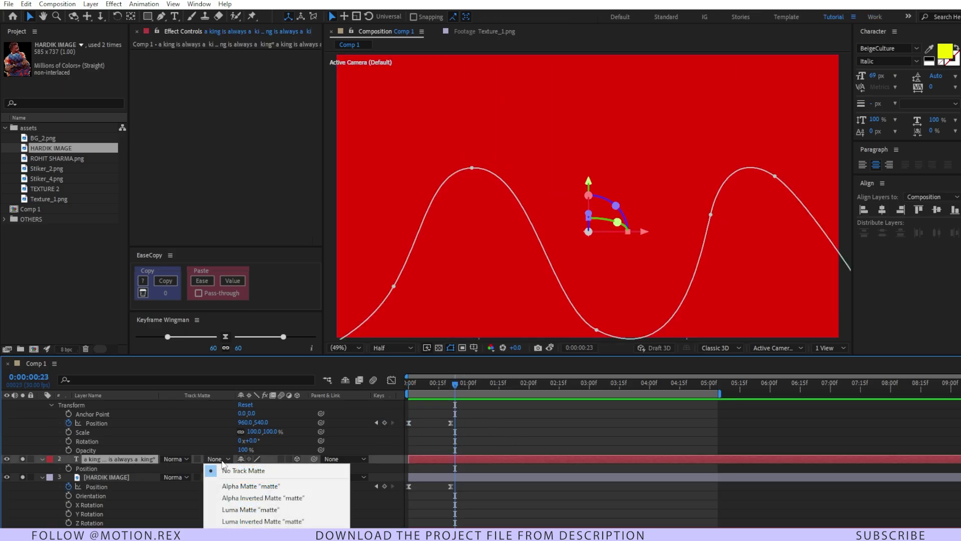
pyautogui.click(228, 487)
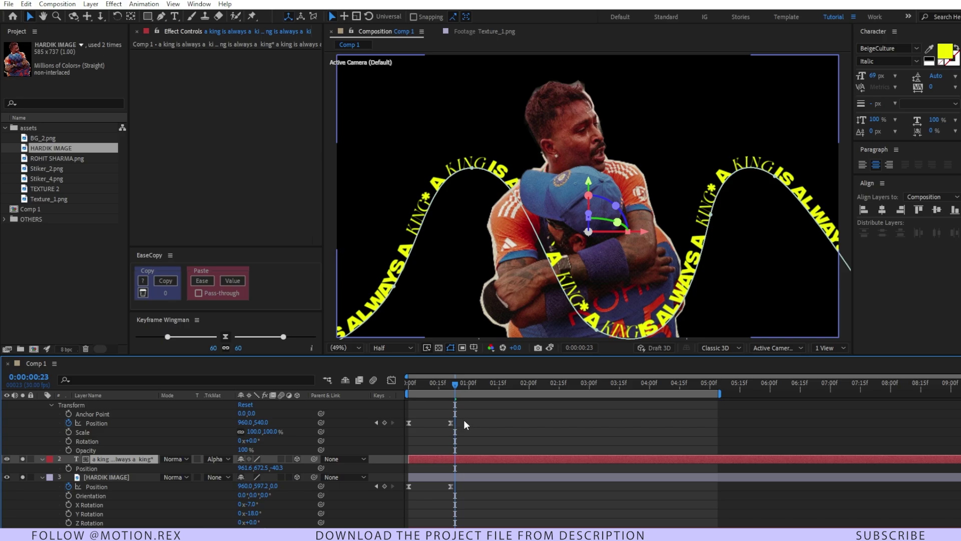
pyautogui.scroll(-2, 24, 457)
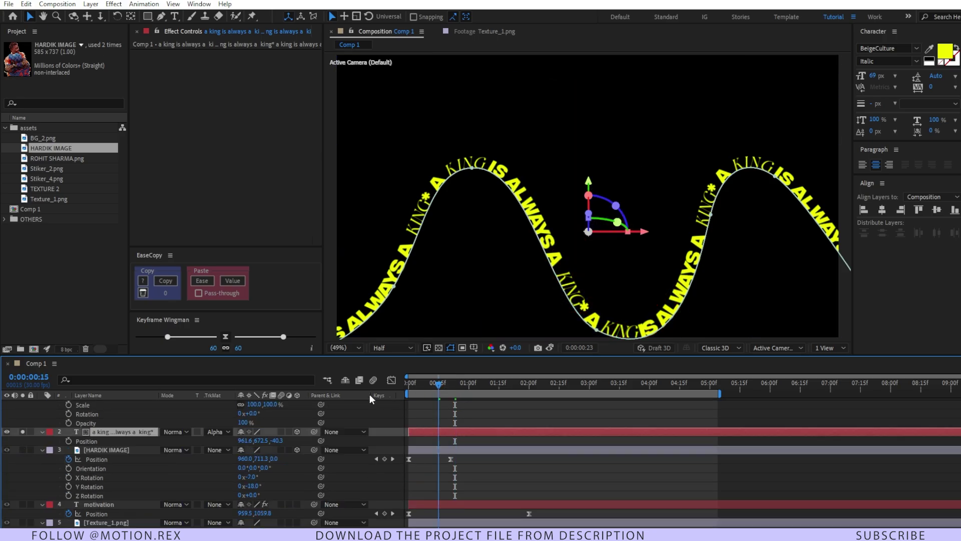
pyautogui.press('Home')
pyautogui.click(571, 484)
pyautogui.press('space')
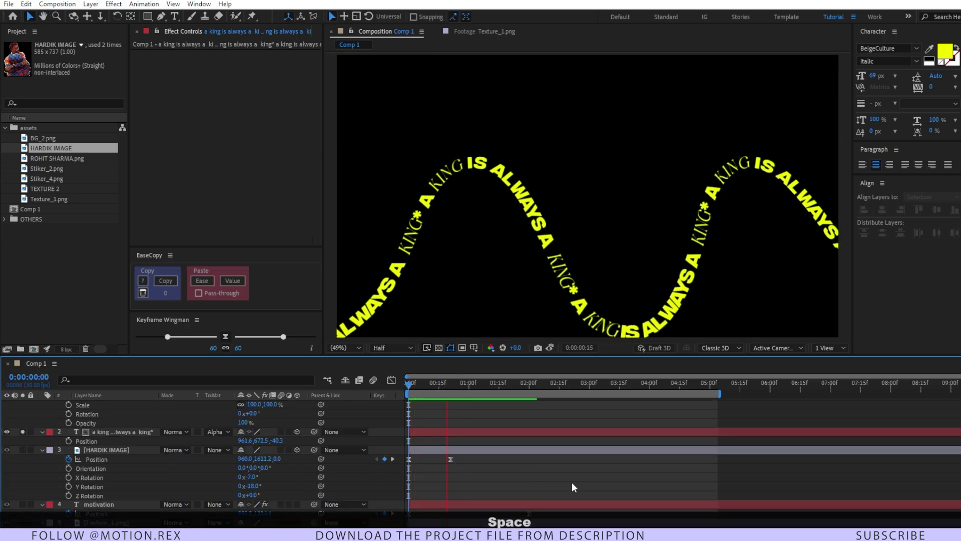
pyautogui.moveTo(430, 385); pyautogui.dragTo(364, 411)
pyautogui.press('space')
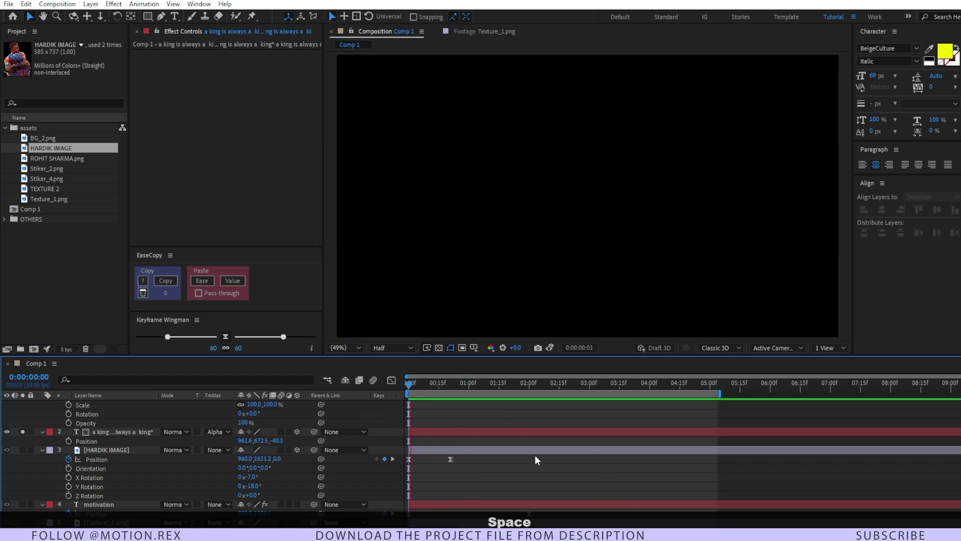
pyautogui.press('space')
# Step: Move the matte's Position keyframe to around 1:00 and preview the retimed reveal
pyautogui.scroll(3, 533, 451)
pyautogui.moveTo(451, 450); pyautogui.dragTo(471, 453)
pyautogui.click(470, 386)
pyautogui.moveTo(470, 385); pyautogui.dragTo(384, 398)
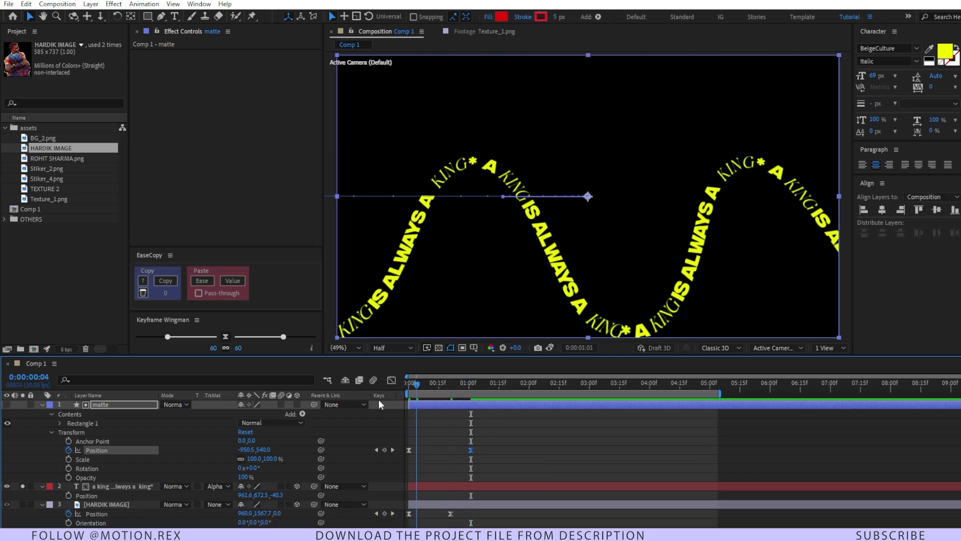
pyautogui.click(514, 429)
pyautogui.press('space')
pyautogui.press('space')
pyautogui.press('space')
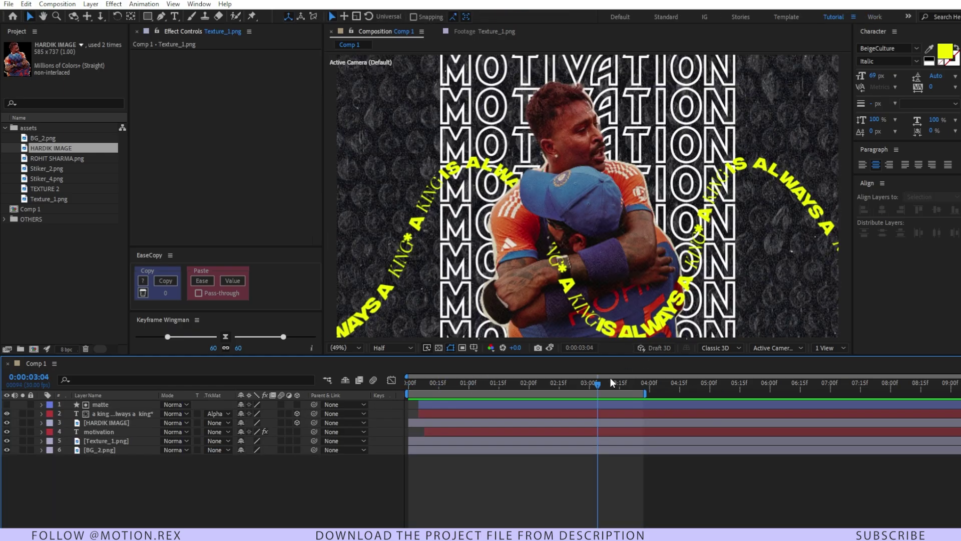
pyautogui.moveTo(611, 377); pyautogui.dragTo(637, 392)
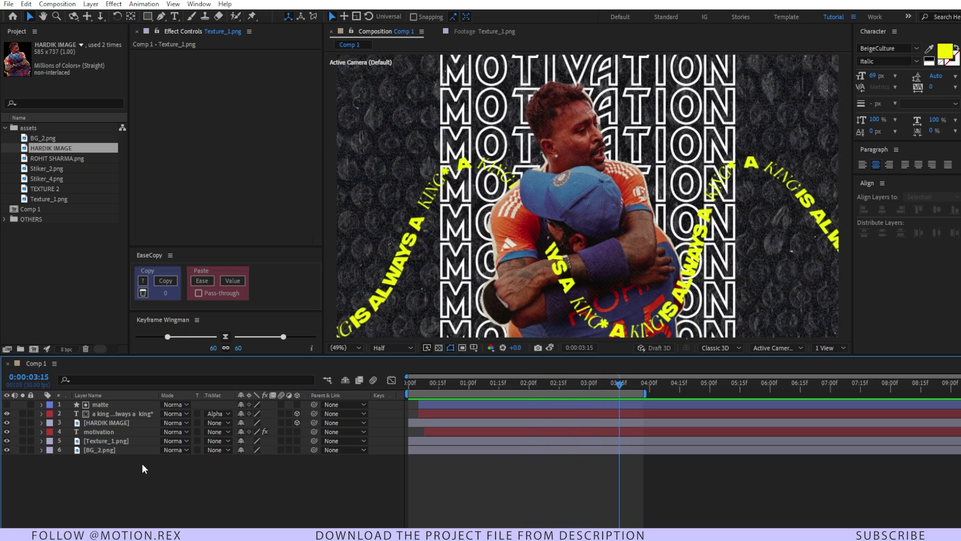
# Step: Add a loopOut() expression to Texture_1.png's Position and preview the repeating jitter
pyautogui.click(104, 440)
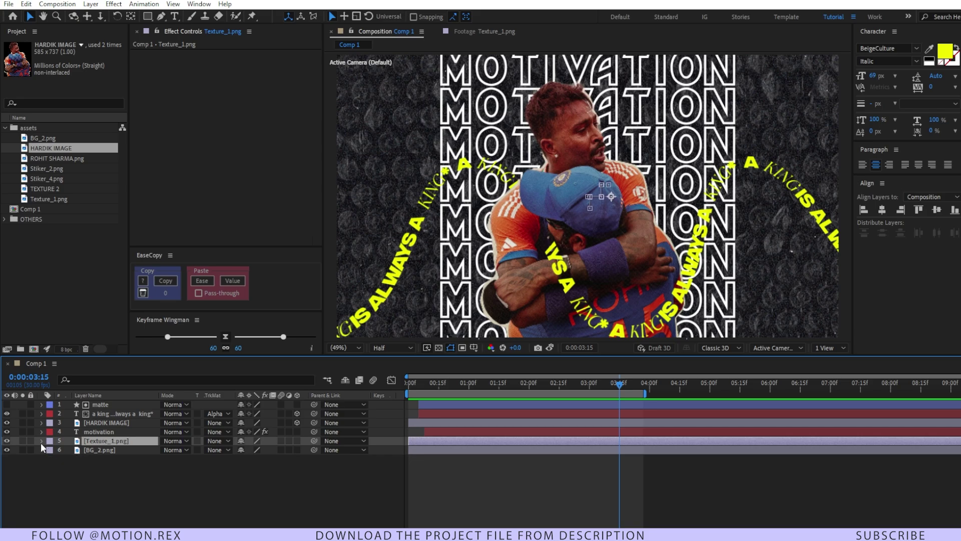
pyautogui.press('u')
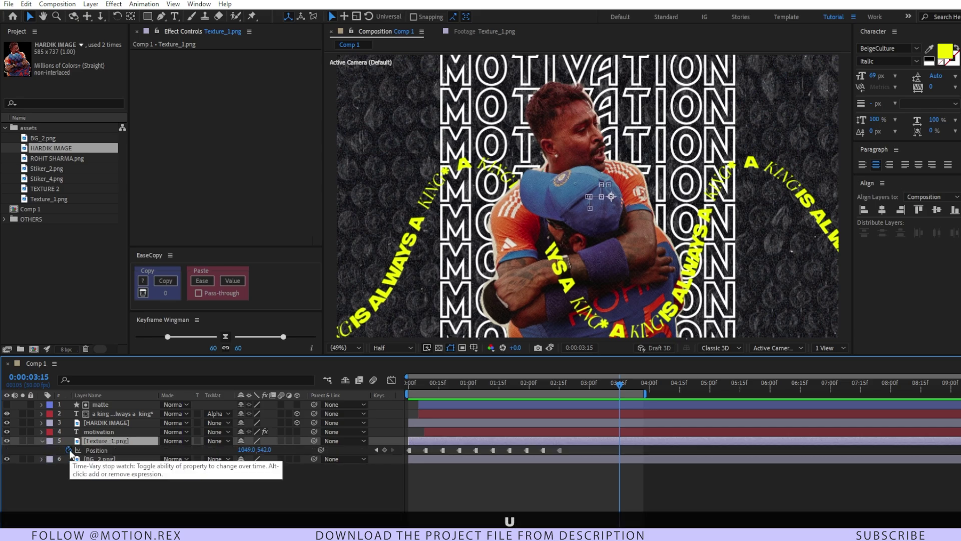
pyautogui.keyDown('alt'); pyautogui.click(69, 450); pyautogui.keyUp('alt')
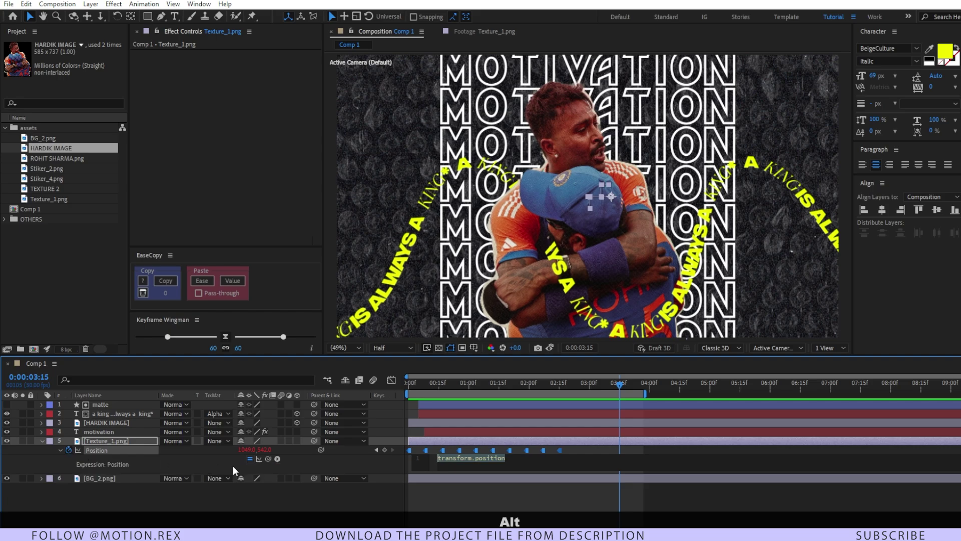
pyautogui.write('loop')
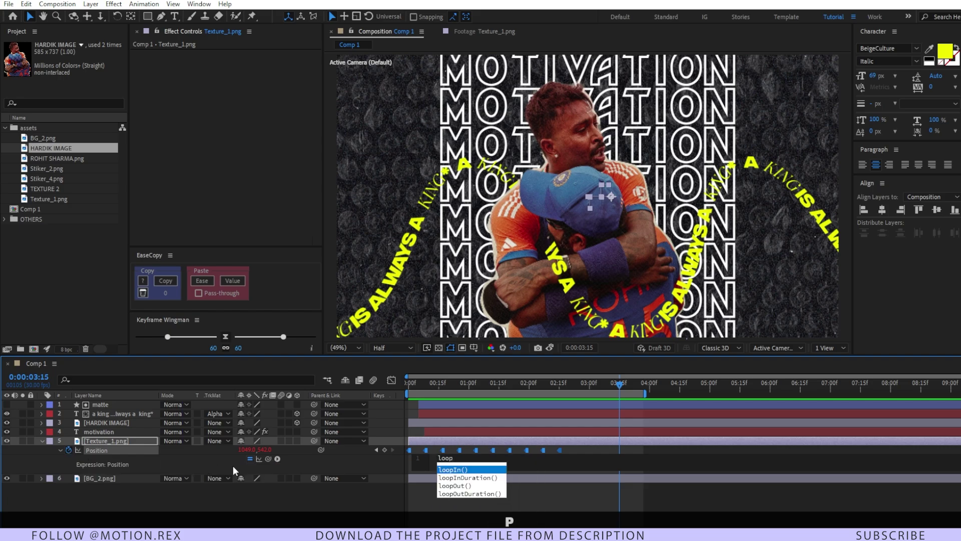
pyautogui.press('Down')
pyautogui.press('Down')
pyautogui.press('Return')
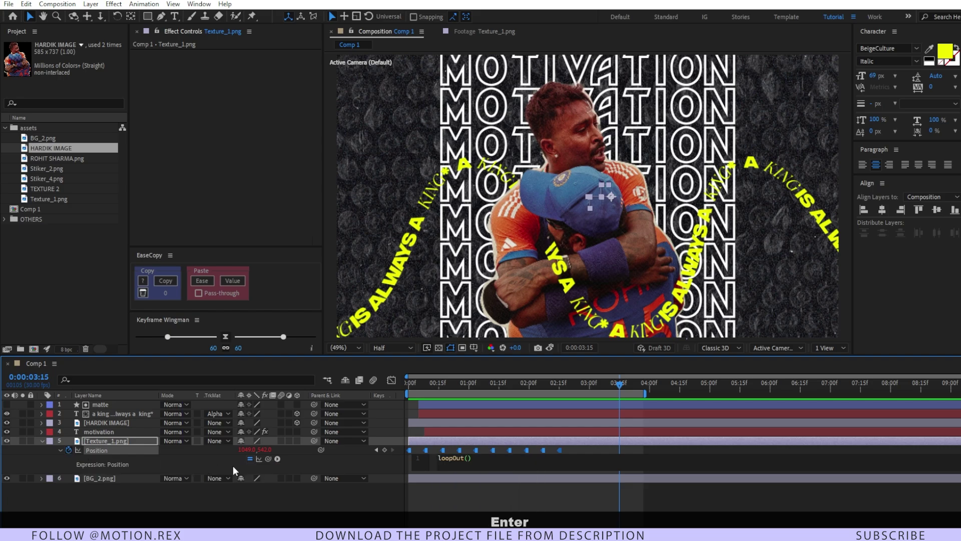
pyautogui.press('Return')
pyautogui.moveTo(588, 378); pyautogui.dragTo(630, 383)
pyautogui.press('Home')
pyautogui.press('space')
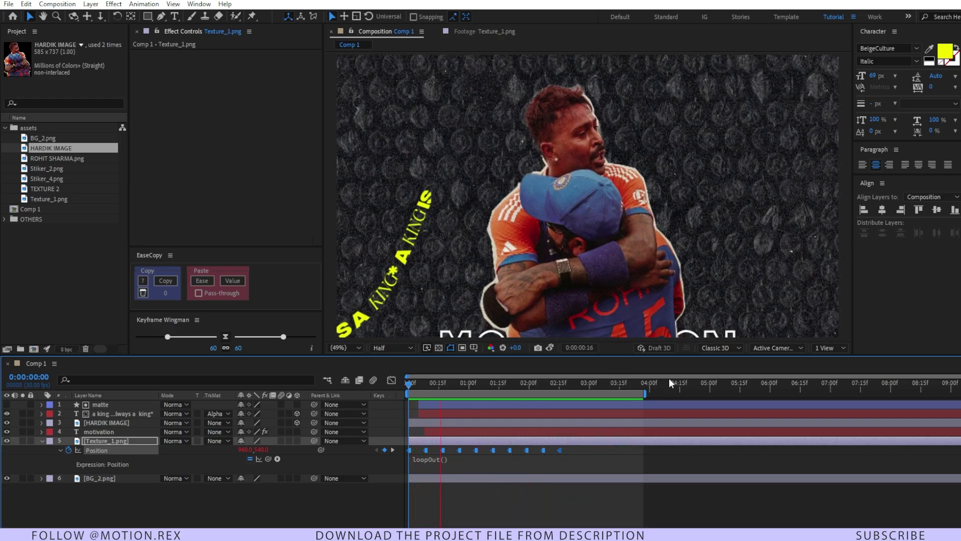
# Step: Add the Stiker_2.png sticker to the composition at 1:20
pyautogui.press('space')
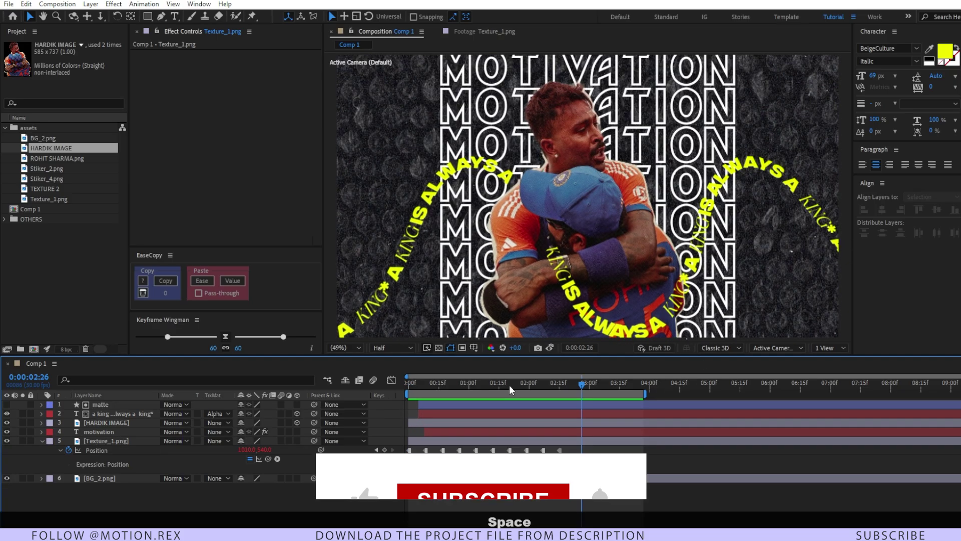
pyautogui.click(509, 384)
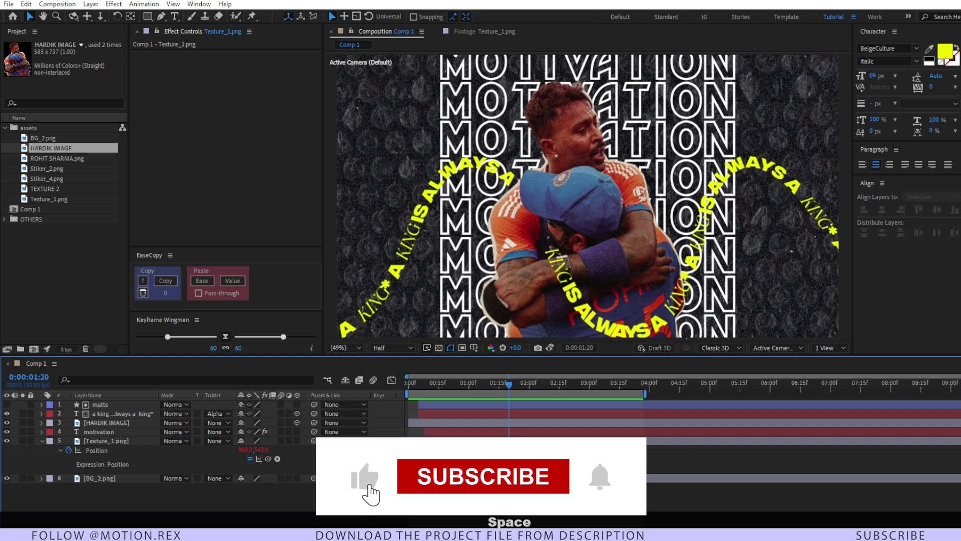
pyautogui.click(64, 299)
pyautogui.click(41, 181)
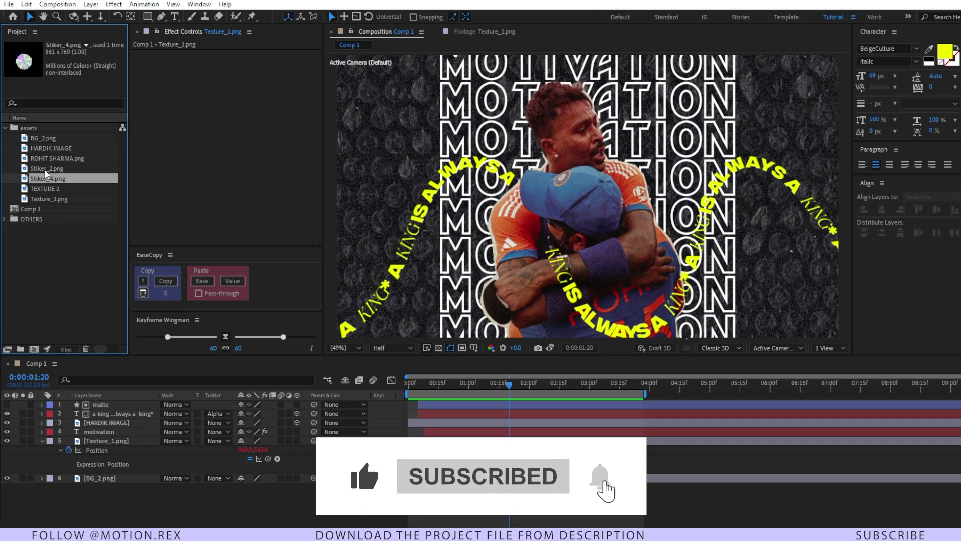
pyautogui.click(49, 169)
pyautogui.moveTo(60, 170); pyautogui.dragTo(100, 405)
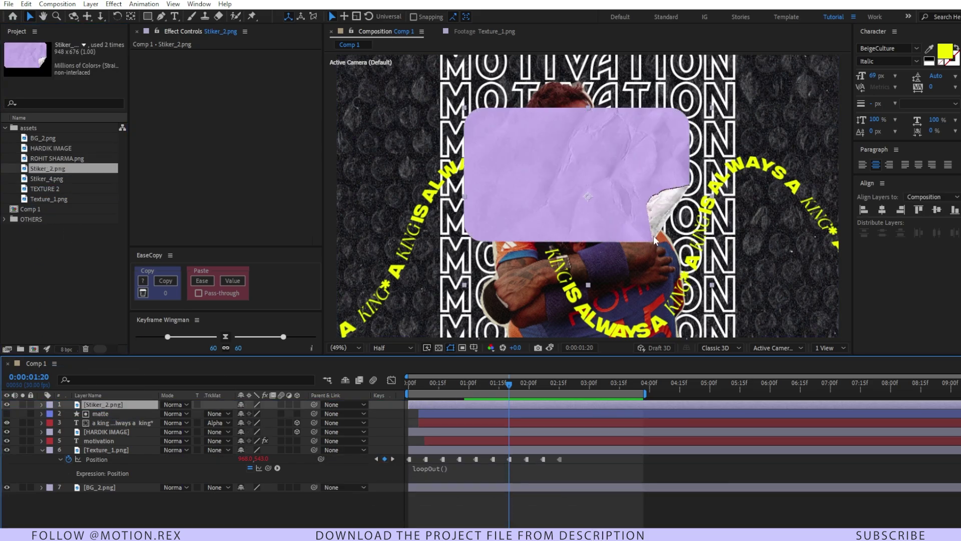
pyautogui.click(151, 509)
# Step: Add white 'LOVE YOU!' text on the sticker and move the sticker's anchor to the text centre
pyautogui.click(175, 16)
pyautogui.click(528, 175)
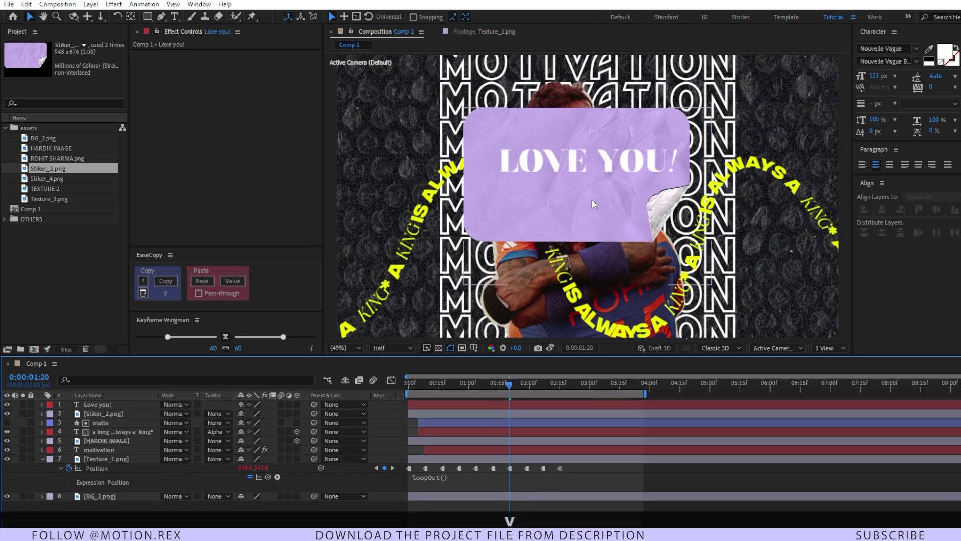
pyautogui.press('v')
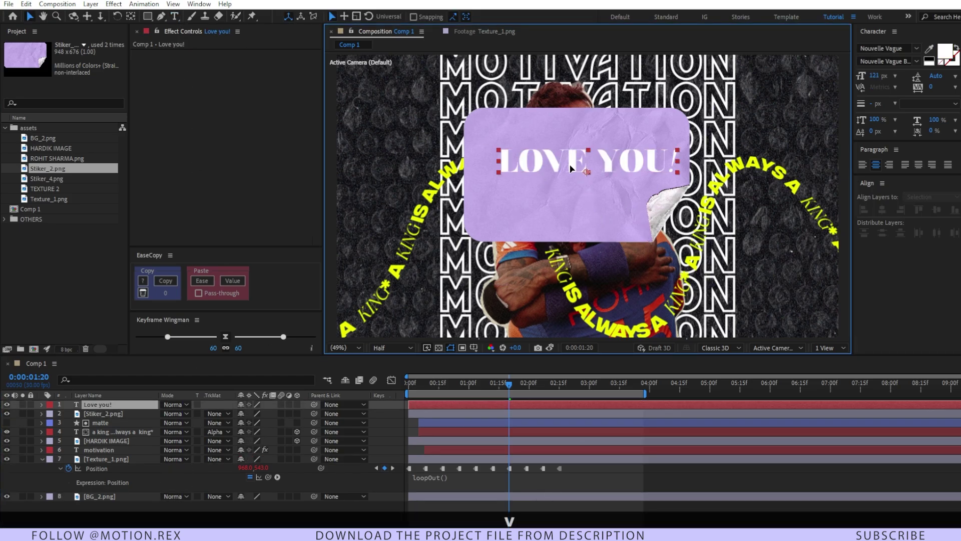
pyautogui.moveTo(567, 171); pyautogui.dragTo(565, 174)
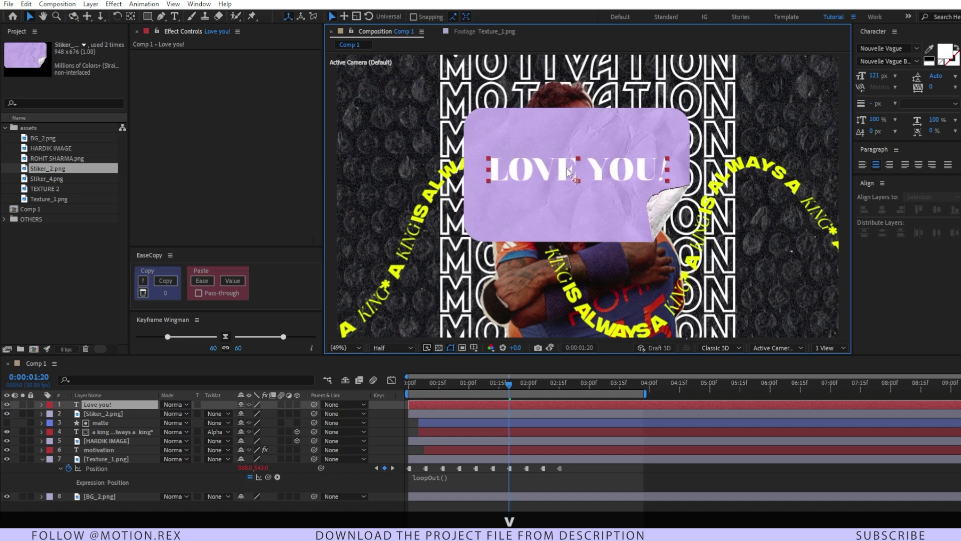
pyautogui.click(587, 223)
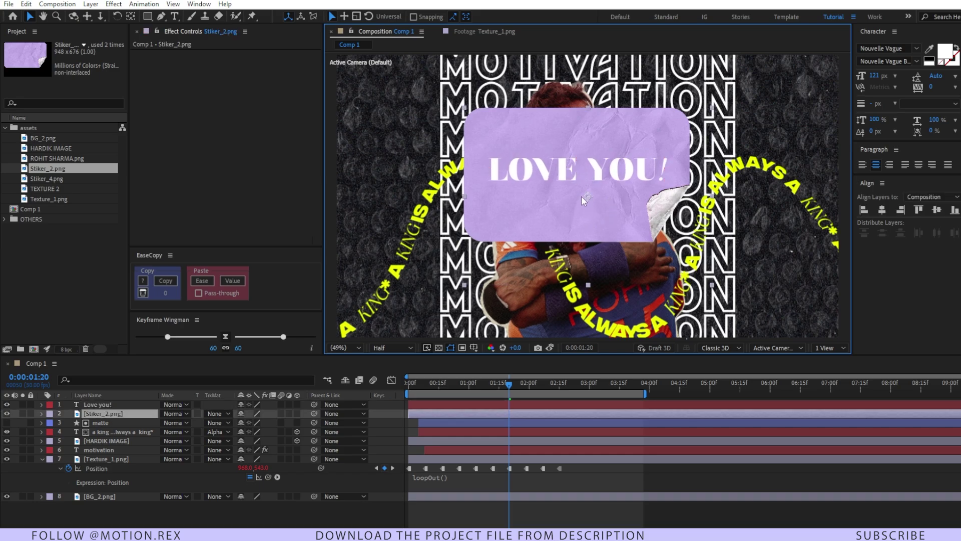
pyautogui.press('y')
pyautogui.moveTo(587, 195); pyautogui.dragTo(572, 170)
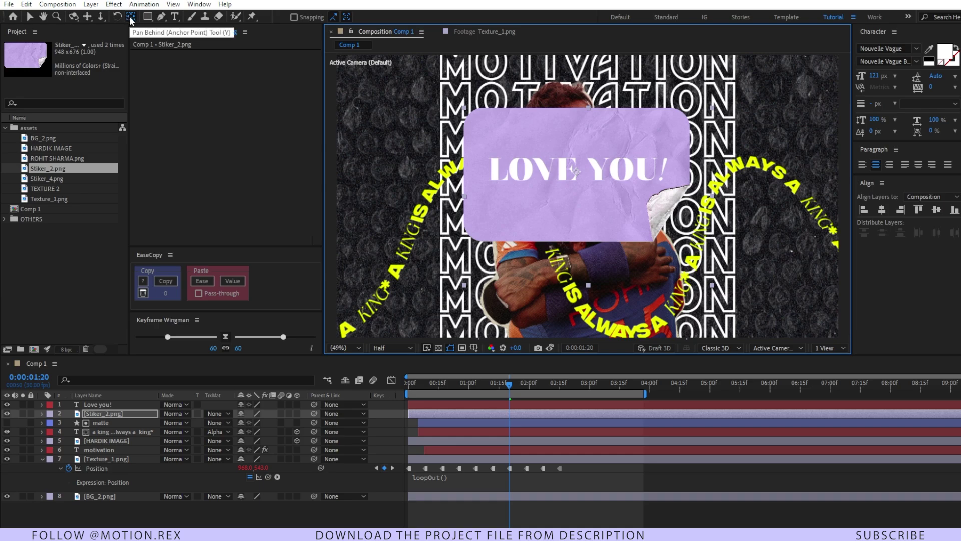
# Step: Parent the Love you! text layer to Stiker_2.png
pyautogui.click(571, 170)
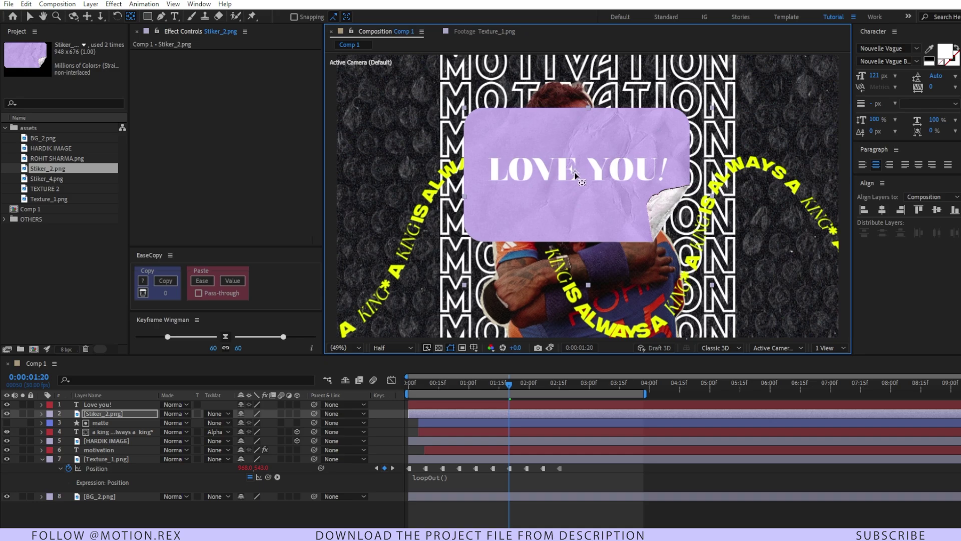
pyautogui.click(134, 416)
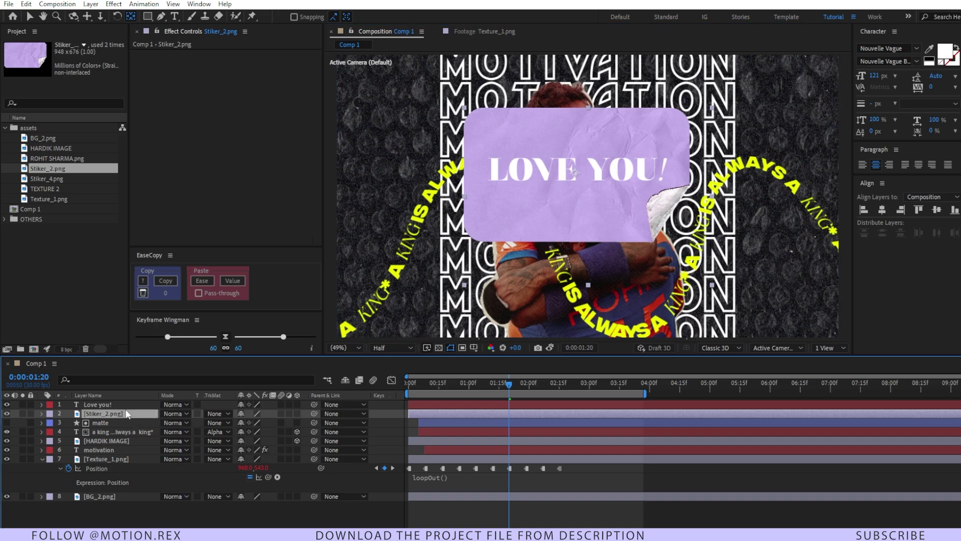
pyautogui.click(125, 406)
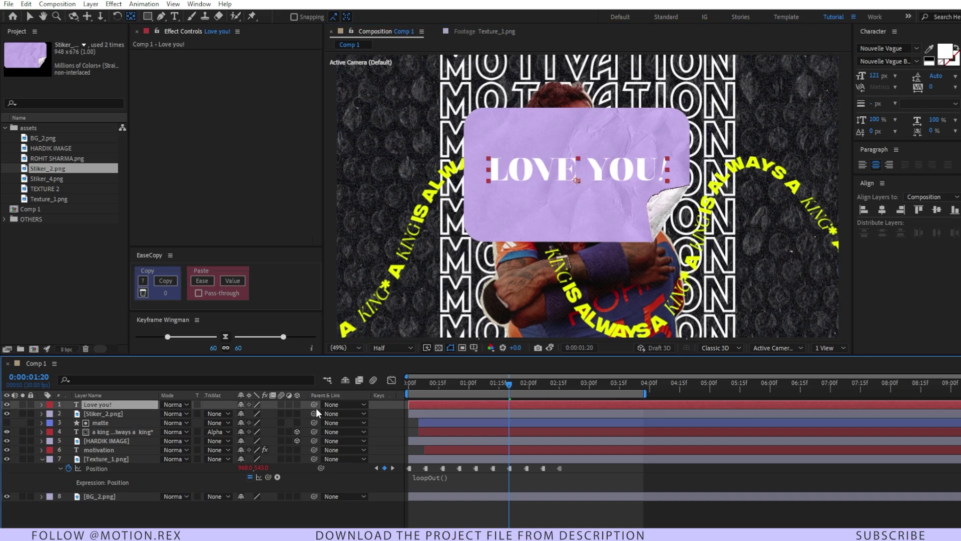
pyautogui.moveTo(314, 404); pyautogui.dragTo(116, 415)
# Step: Scale the sticker to 40% and move it to the lower right of the frame
pyautogui.click(116, 415)
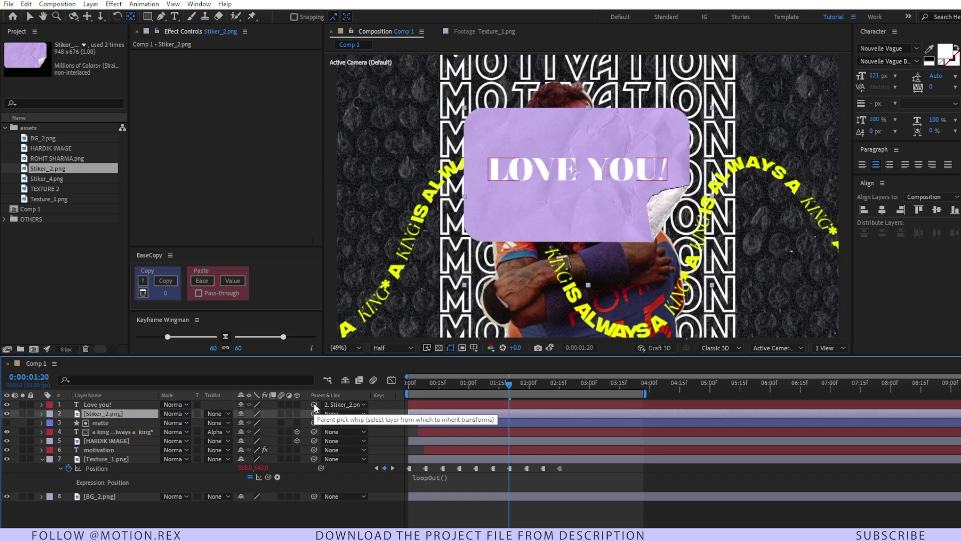
pyautogui.press('s')
pyautogui.moveTo(267, 425); pyautogui.dragTo(237, 425)
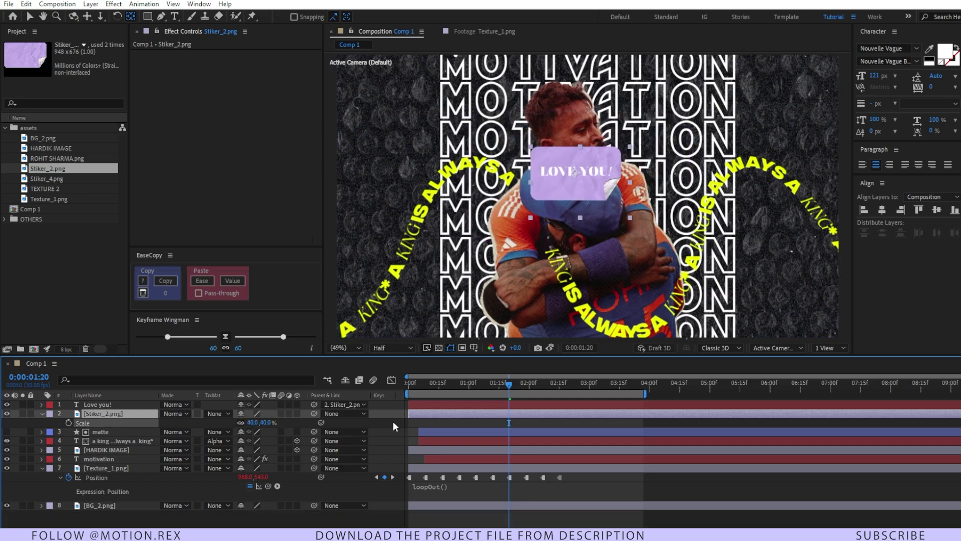
pyautogui.press('v')
pyautogui.moveTo(569, 175); pyautogui.dragTo(726, 289)
pyautogui.click(124, 413)
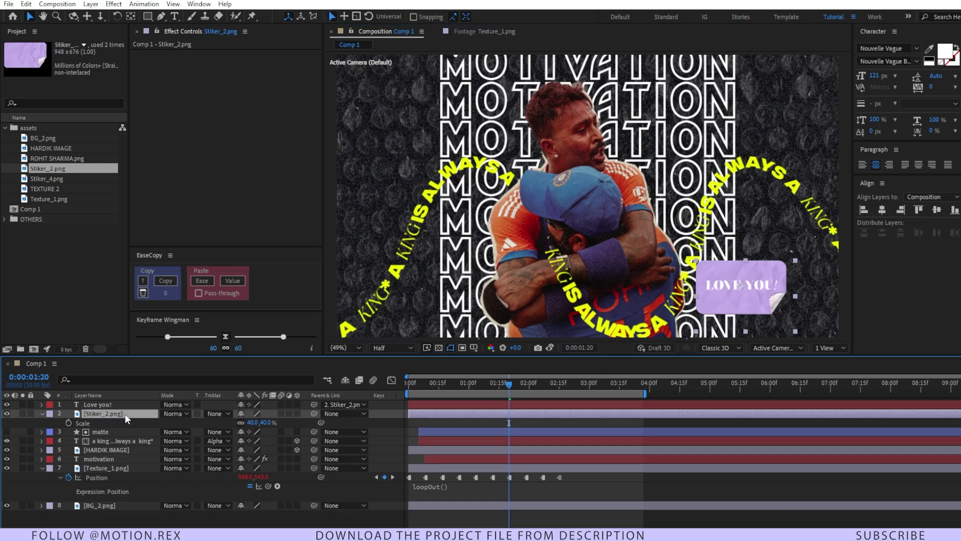
# Step: Keyframe the sticker's Rotation at 0, 13° and −12° ten frames apart, as hold keyframes
pyautogui.press('r')
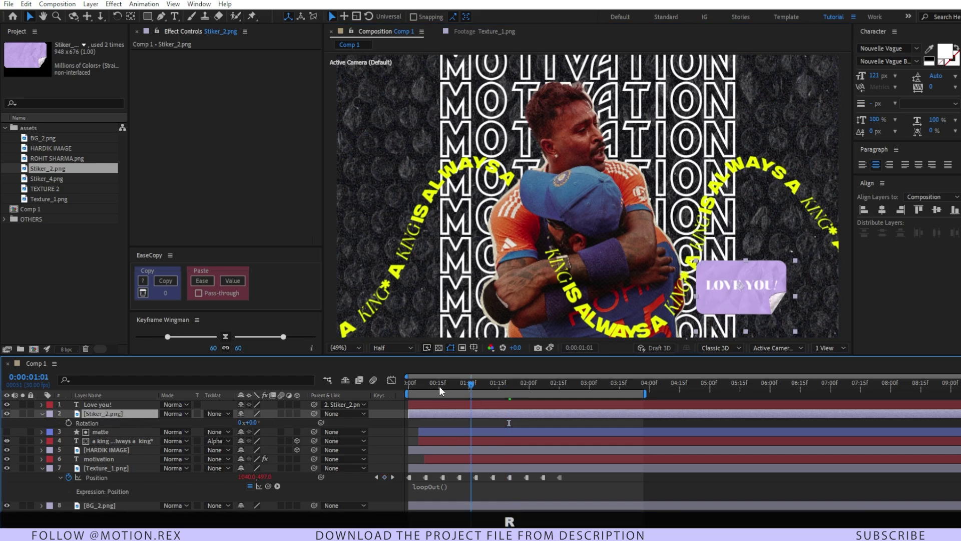
pyautogui.moveTo(452, 384); pyautogui.dragTo(407, 388)
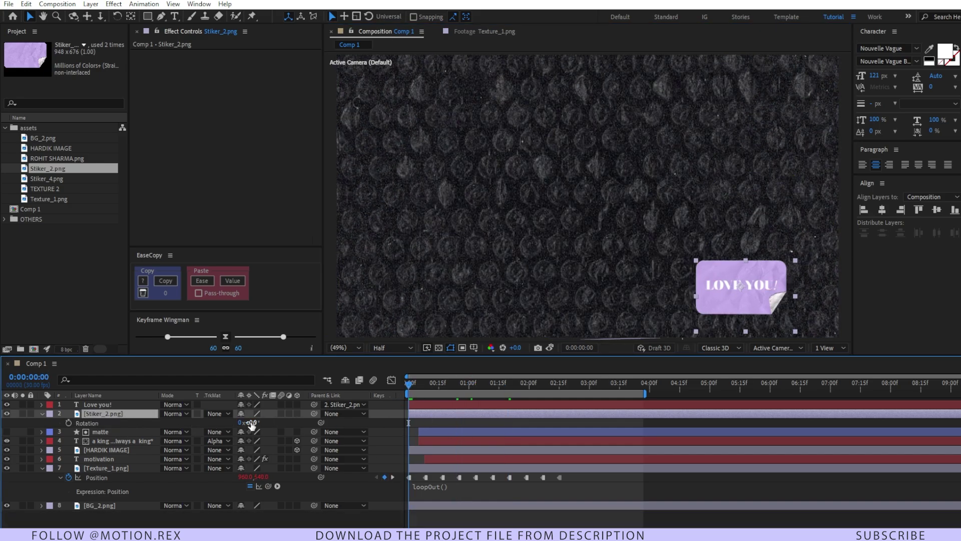
pyautogui.click(69, 422)
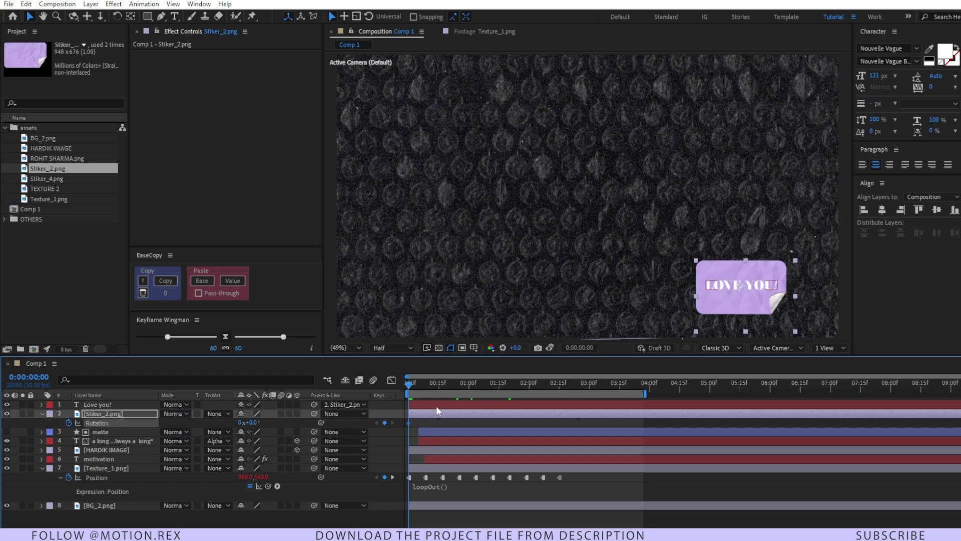
pyautogui.hotkey('ctrl', 'shift', 'Right')
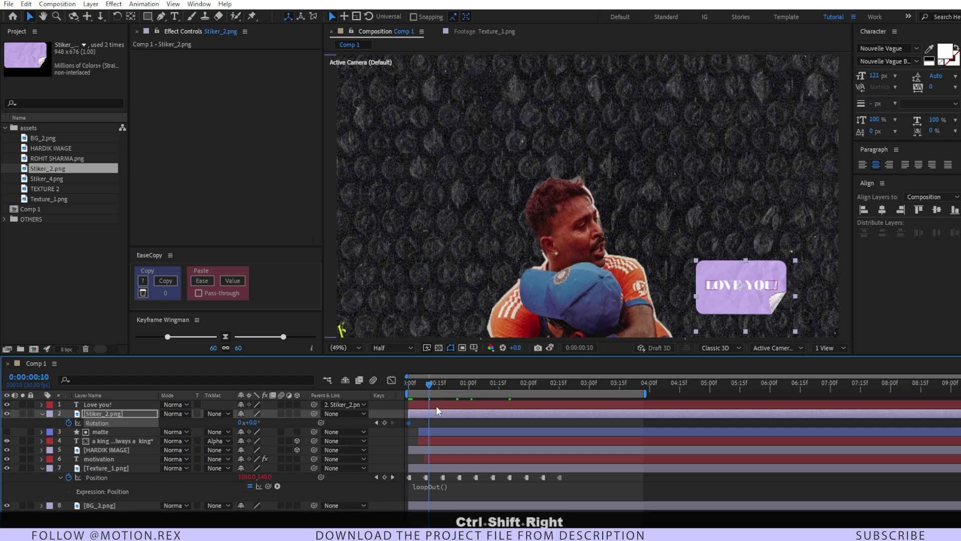
pyautogui.moveTo(254, 426); pyautogui.dragTo(563, 434)
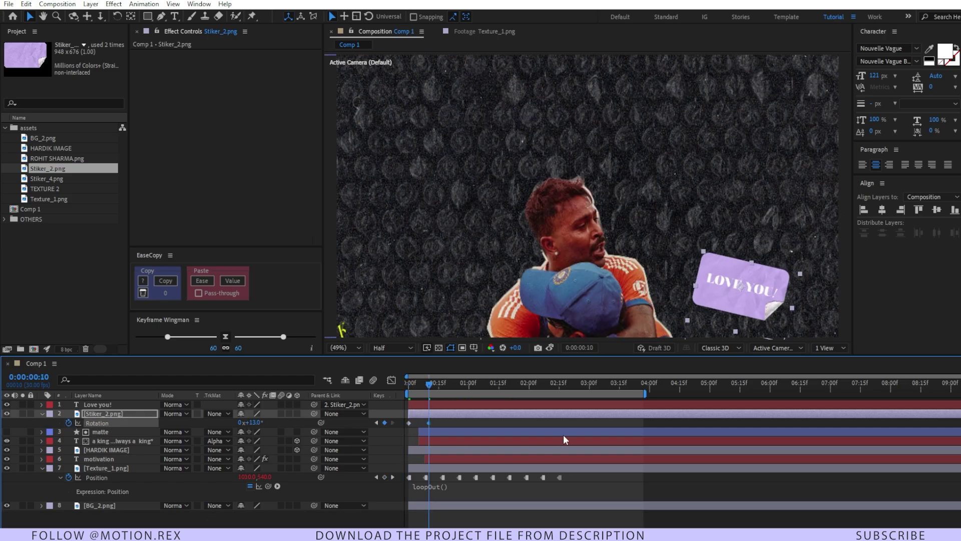
pyautogui.hotkey('ctrl', 'shift', 'Right')
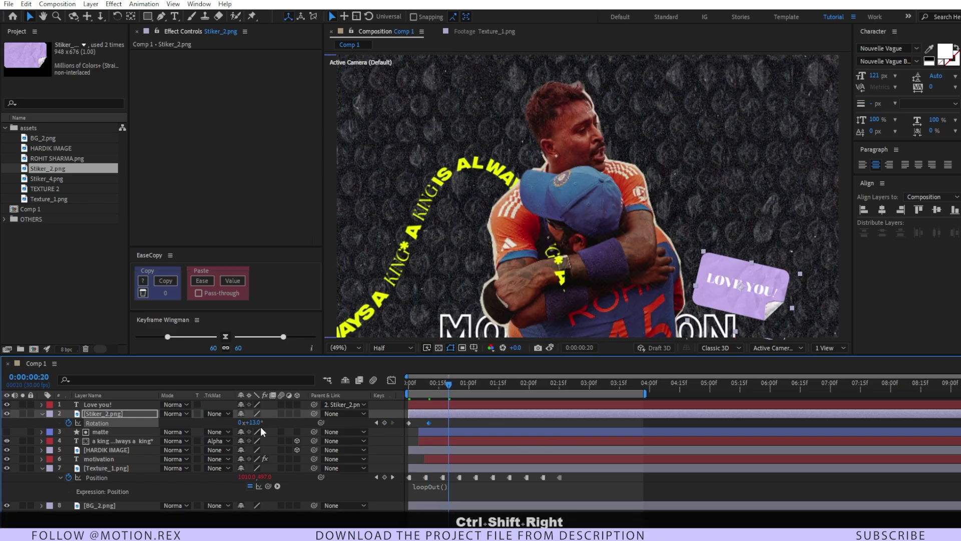
pyautogui.moveTo(255, 426)
pyautogui.mouseDown()
pyautogui.moveTo(242, 426)
pyautogui.moveTo(269, 421)
pyautogui.moveTo(242, 421)
pyautogui.moveTo(252, 421)
pyautogui.mouseUp()
pyautogui.hotkey('ctrl', 'shift', 'Right')
pyautogui.hotkey('ctrl', 'shift', 'Right')
pyautogui.hotkey('ctrl', 'shift', 'Right')
pyautogui.hotkey('ctrl', 'shift', 'Right')
pyautogui.hotkey('ctrl', 'shift', 'Right')
pyautogui.hotkey('ctrl', 'z')
pyautogui.moveTo(562, 419); pyautogui.dragTo(405, 426)
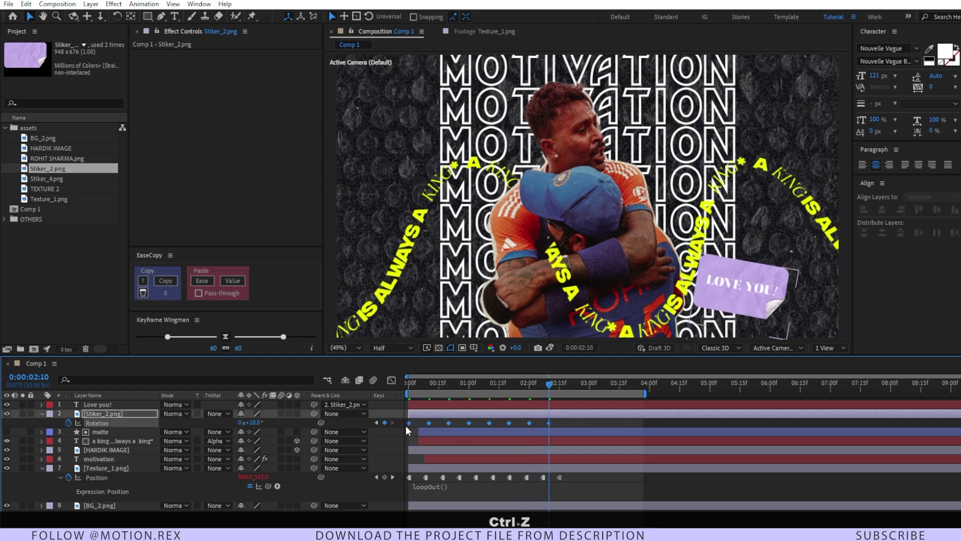
pyautogui.rightClick(551, 421)
pyautogui.click(601, 368)
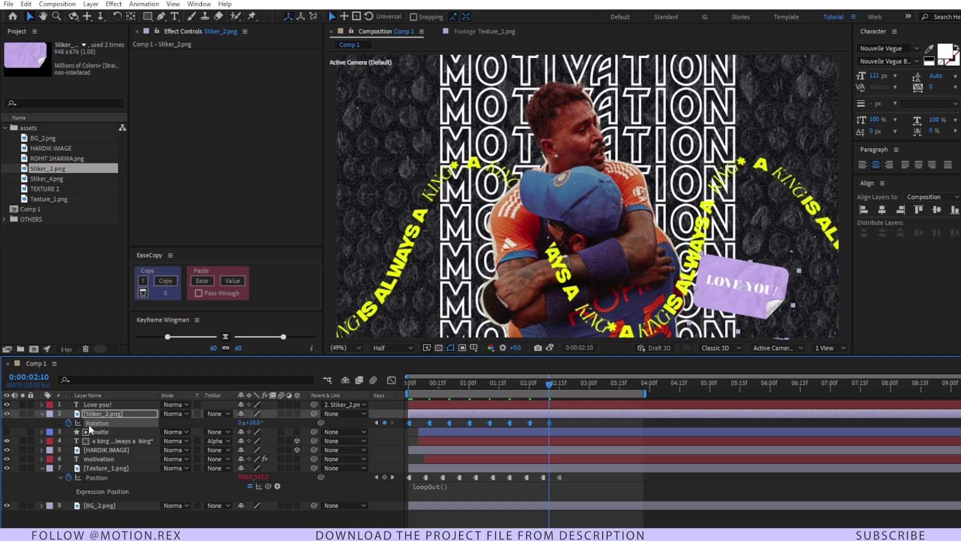
# Step: Add a loopOut() expression to the sticker's Rotation and preview the continuous wobble
pyautogui.keyDown('alt'); pyautogui.click(68, 422); pyautogui.keyUp('alt')
pyautogui.write('loo')
pyautogui.press('Down')
pyautogui.press('Down')
pyautogui.press('Down')
pyautogui.press('Return')
pyautogui.press('Return')
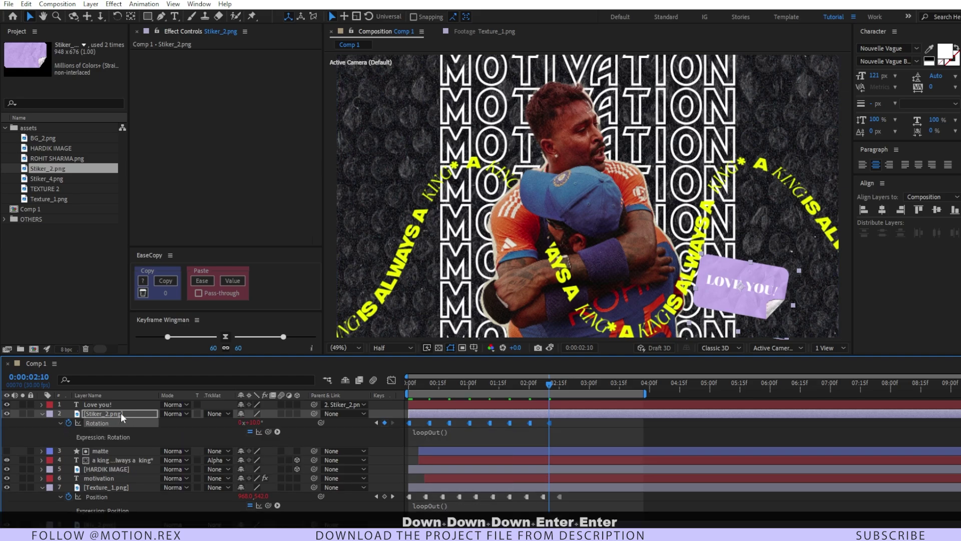
pyautogui.moveTo(497, 386); pyautogui.dragTo(385, 386)
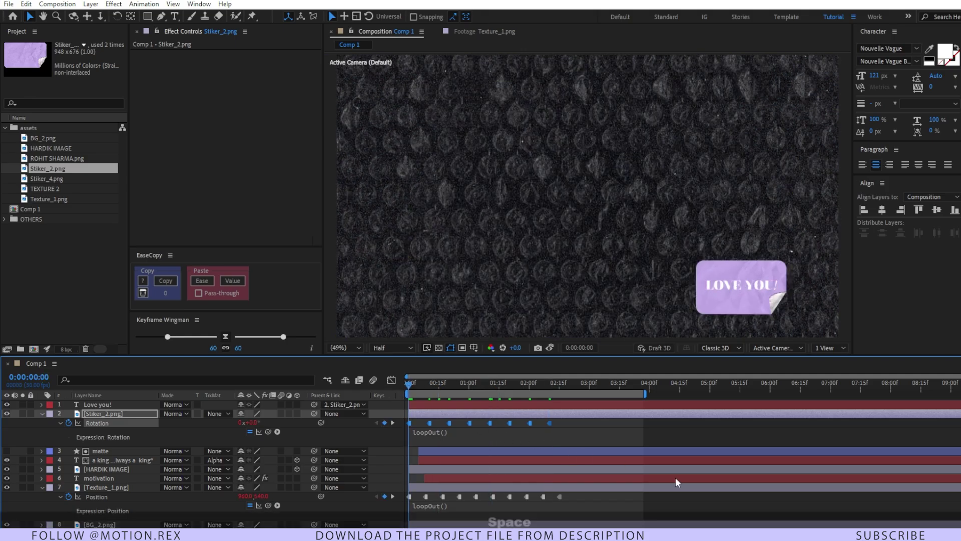
pyautogui.press('space')
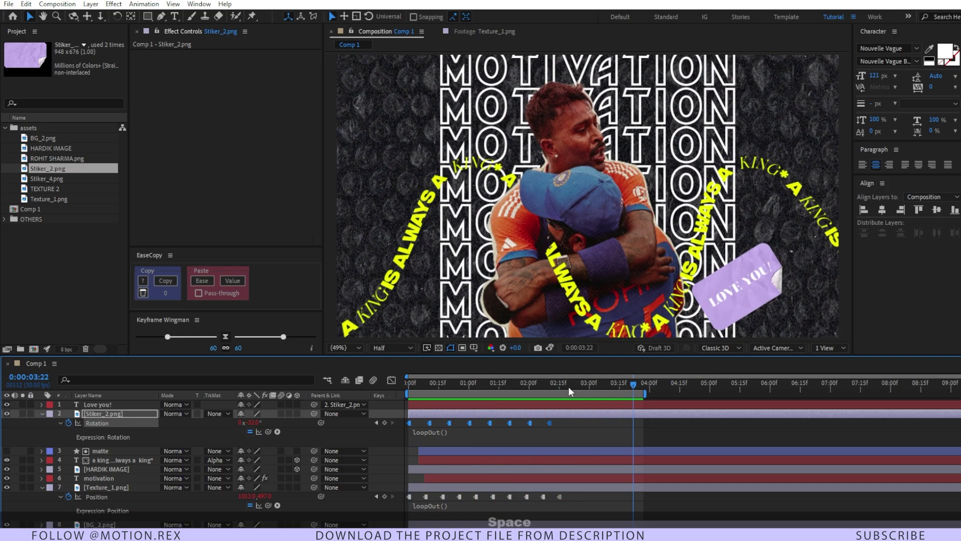
pyautogui.press('space')
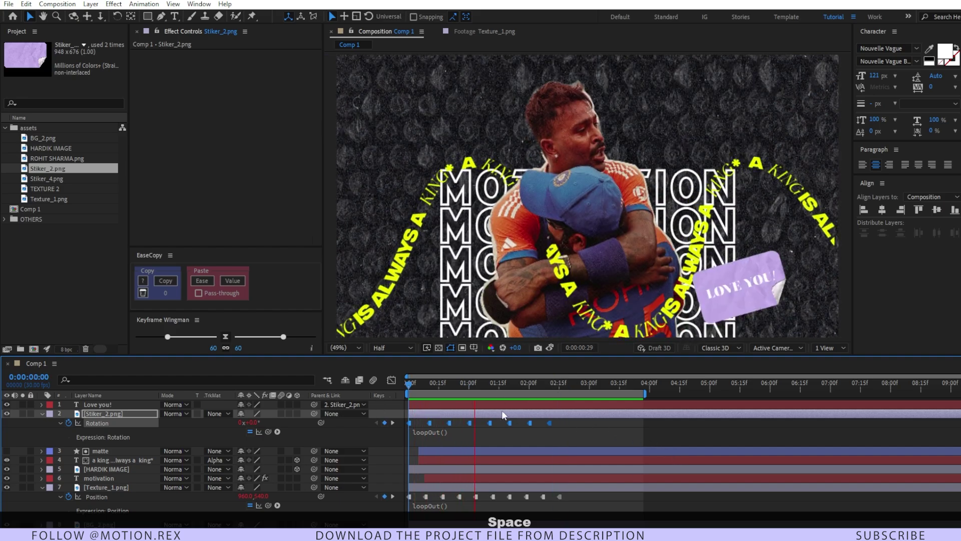
pyautogui.moveTo(466, 387); pyautogui.dragTo(430, 396)
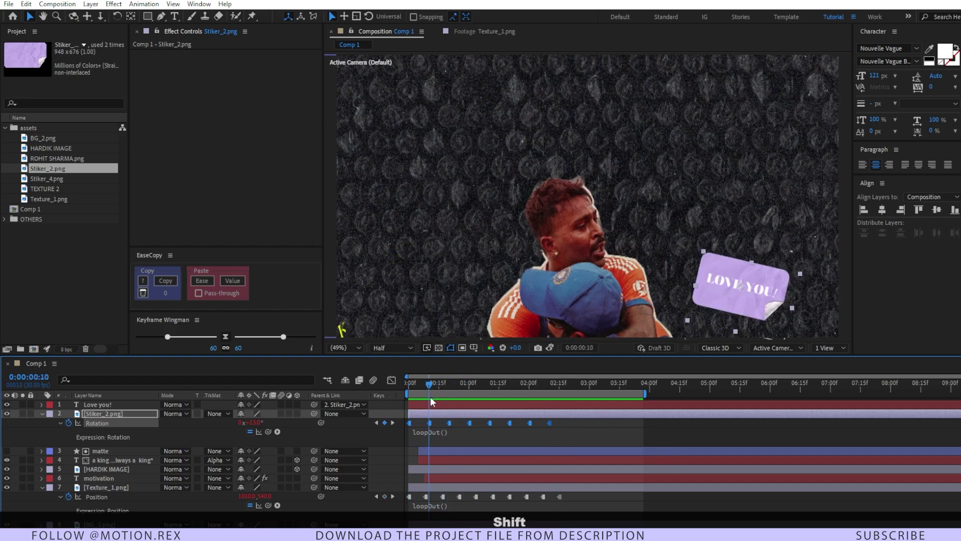
# Step: Make the LOVE YOU! sticker a 3D layer with a Z position of -3000 at frame 0
pyautogui.click(296, 414)
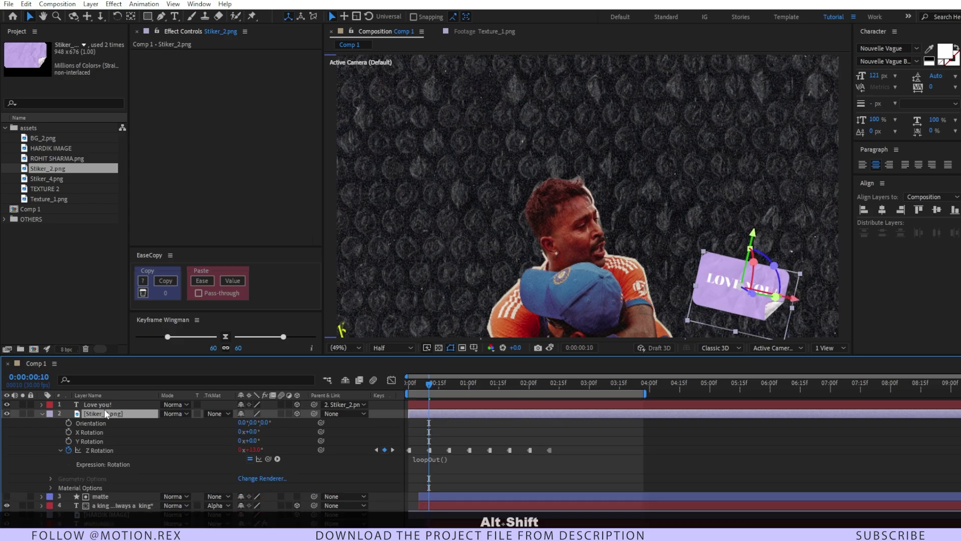
pyautogui.hotkey('alt', 'shift', 'p')
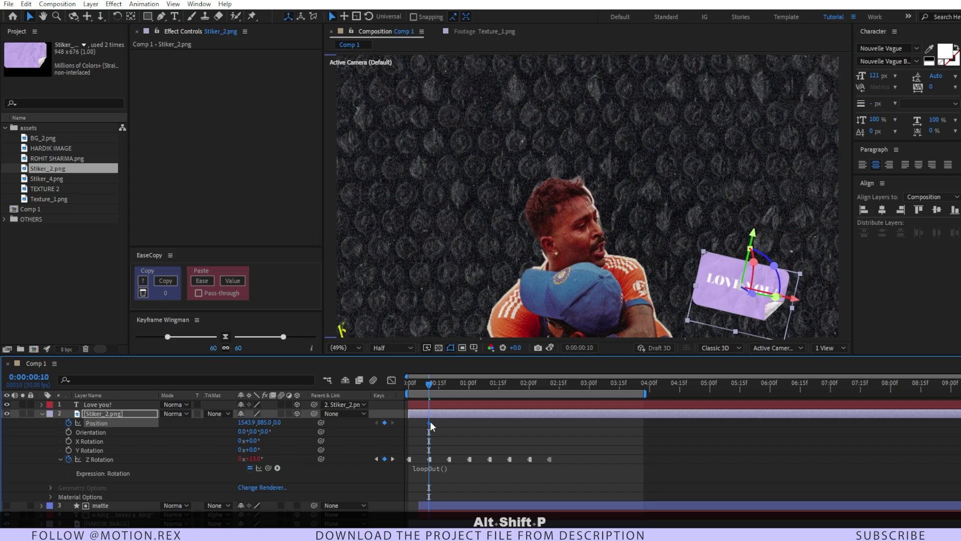
pyautogui.moveTo(428, 385); pyautogui.dragTo(357, 397)
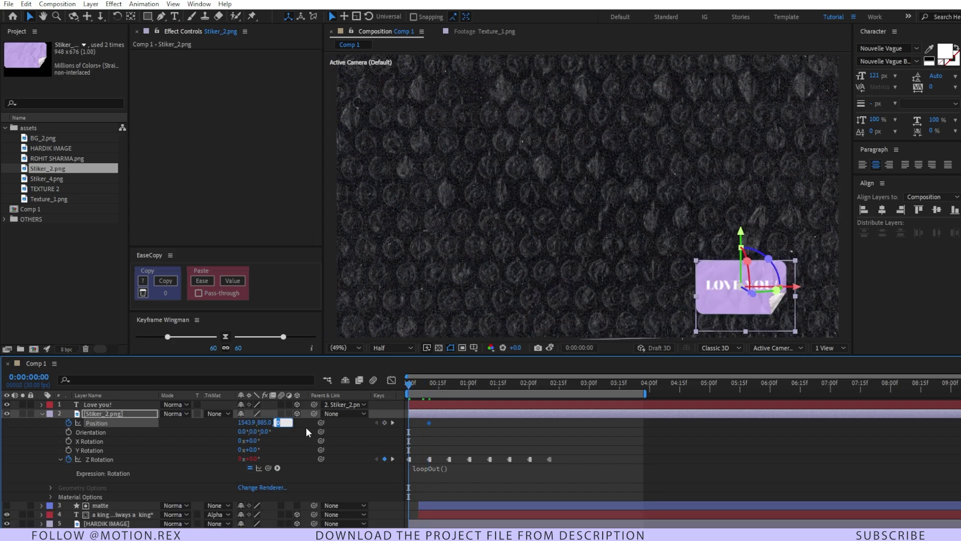
pyautogui.write('-3000')
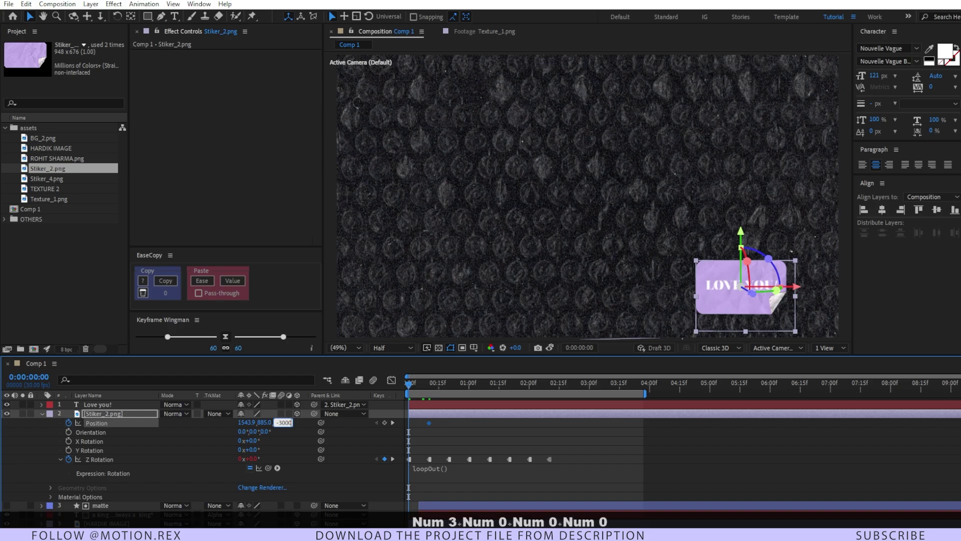
pyautogui.press('Return')
pyautogui.press('space')
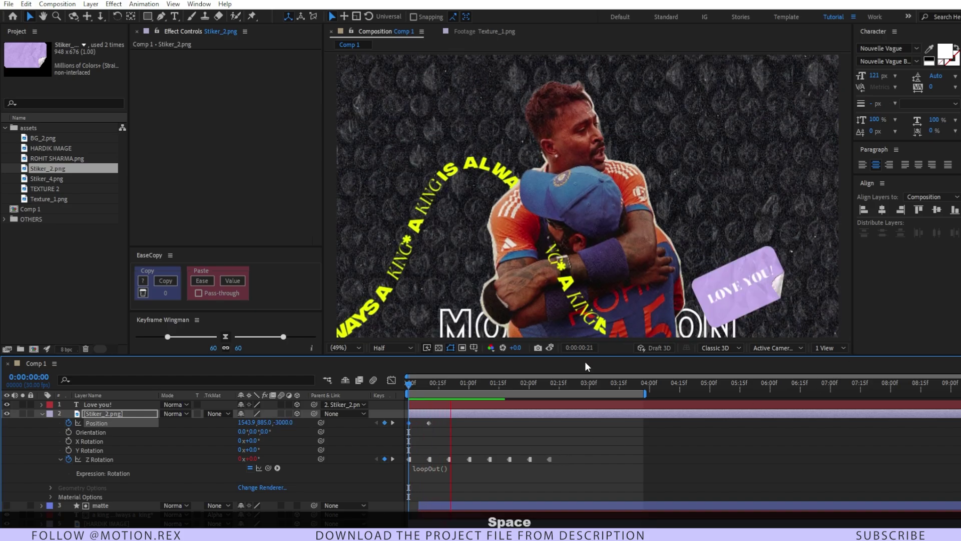
# Step: Ease both position keyframes and slide the sticker and Love you! text layers to about 0:28
pyautogui.moveTo(442, 422); pyautogui.dragTo(389, 428)
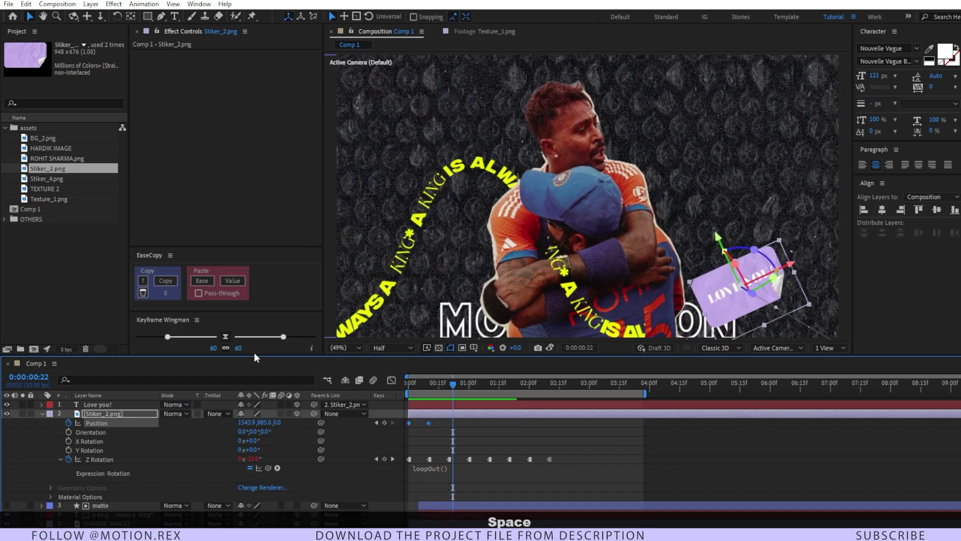
pyautogui.click(225, 336)
pyautogui.keyDown('shift'); pyautogui.click(425, 401); pyautogui.keyUp('shift')
pyautogui.moveTo(426, 401); pyautogui.dragTo(475, 414)
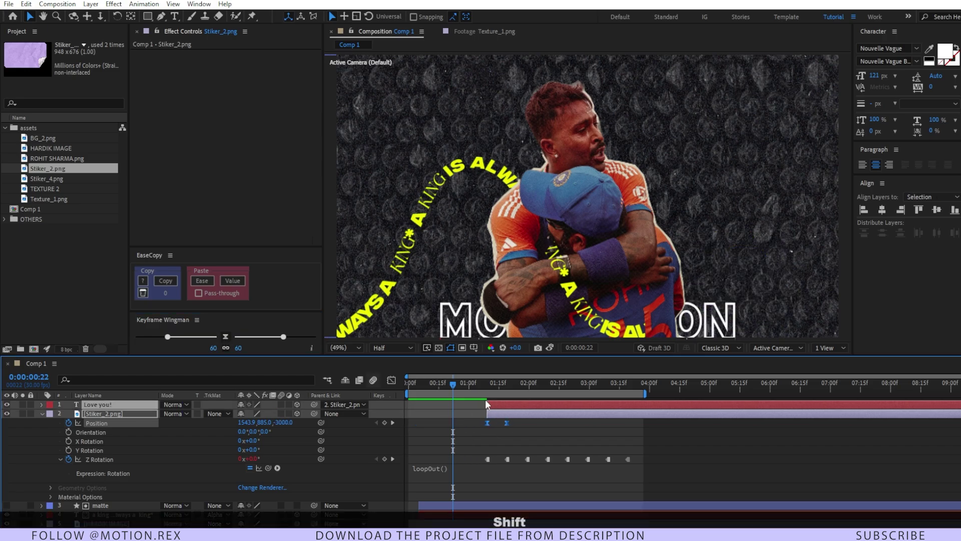
pyautogui.press('space')
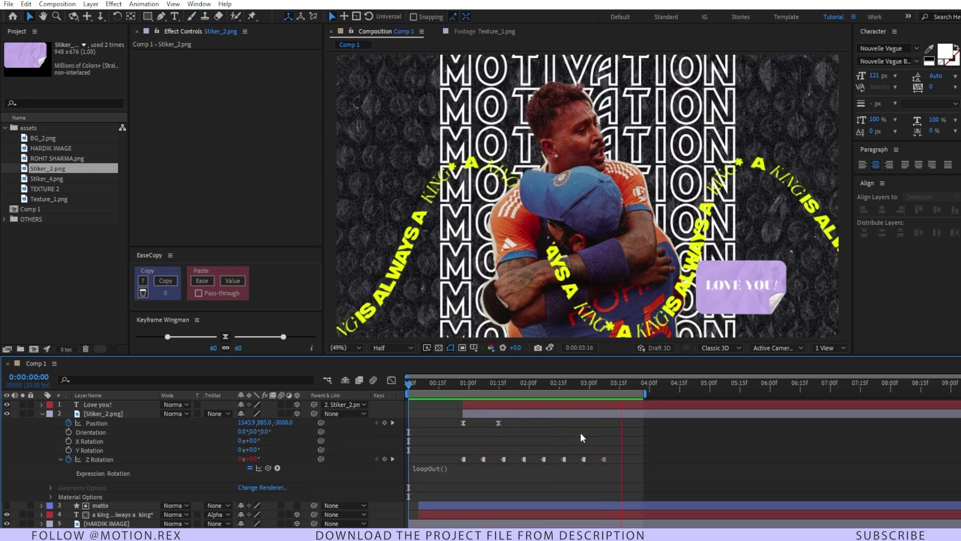
# Step: Copy BG_2.png and Texture_1.png from Comp 1 and paste them into Comp 2
pyautogui.press('space')
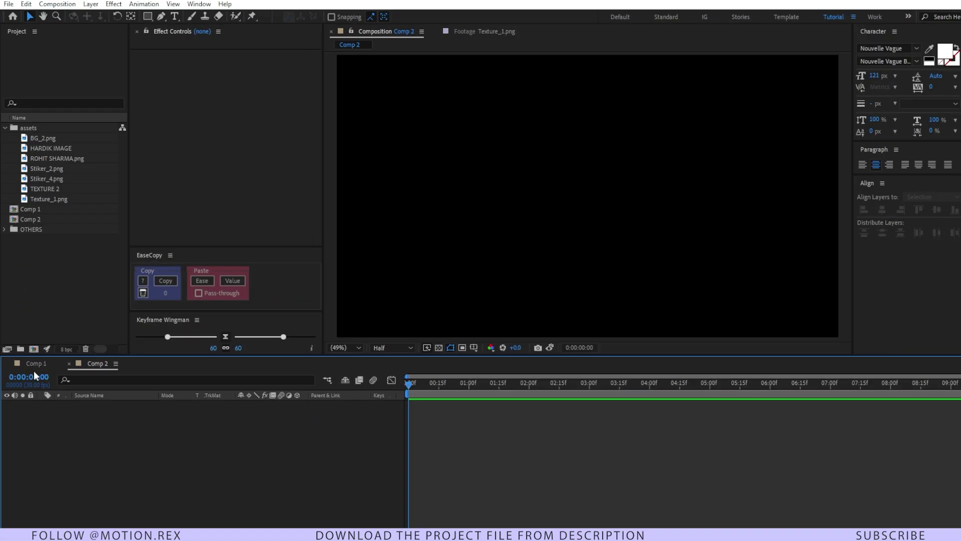
pyautogui.click(33, 367)
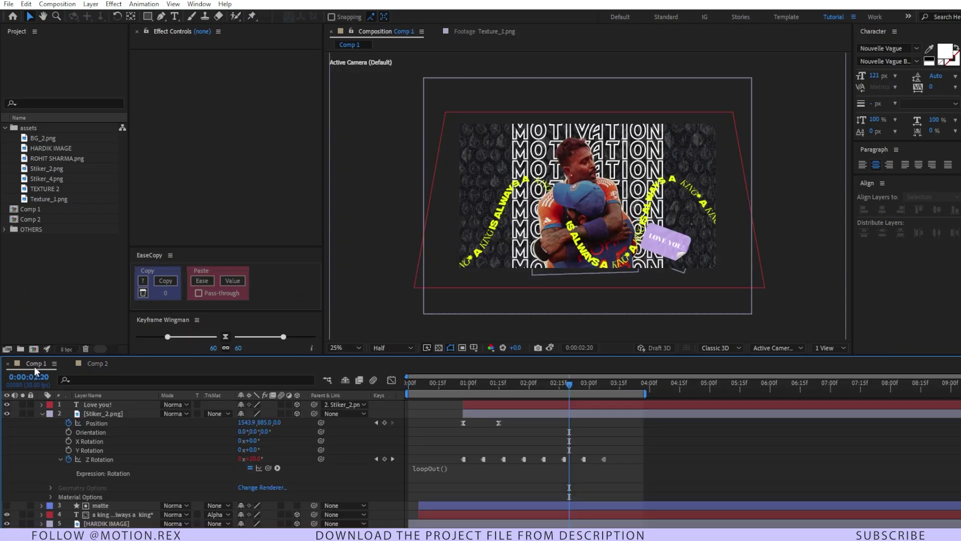
pyautogui.click(106, 525)
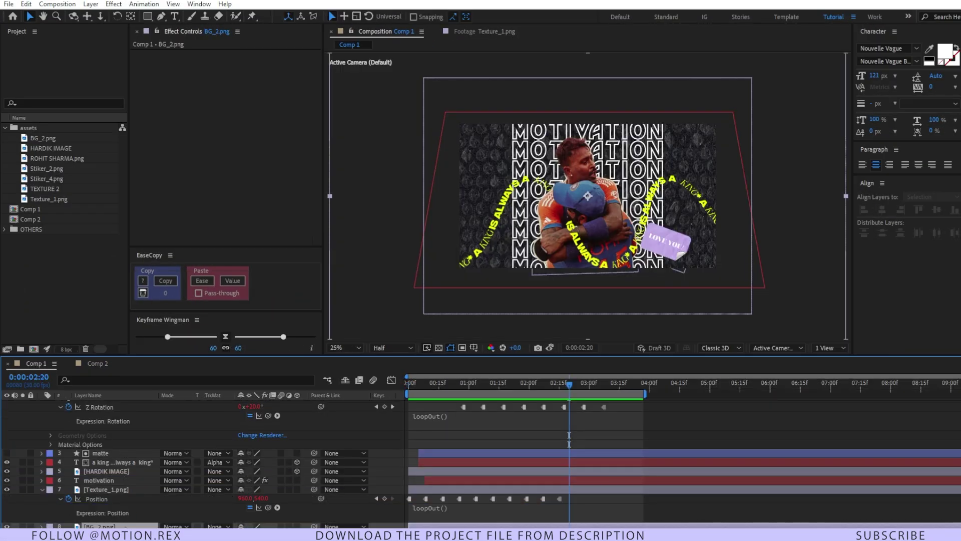
pyautogui.keyDown('ctrl'); pyautogui.click(109, 490); pyautogui.keyUp('ctrl')
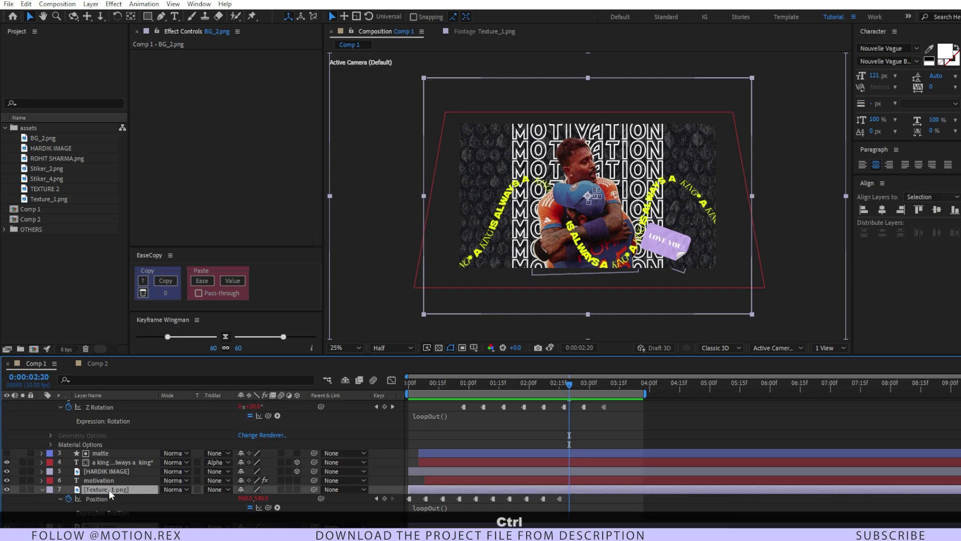
pyautogui.hotkey('ctrl', 'c')
pyautogui.click(94, 364)
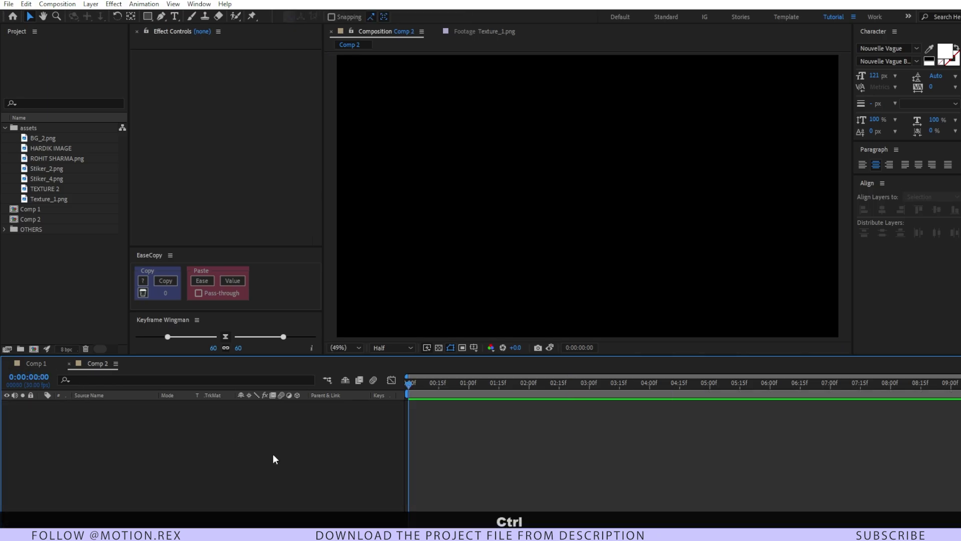
pyautogui.hotkey('ctrl', 'v')
# Step: Move BG_2.png beneath Texture_1.png and pick the TEXTURE 2 footage in the Project panel
pyautogui.click(282, 464)
pyautogui.click(112, 406)
pyautogui.moveTo(112, 407); pyautogui.dragTo(119, 431)
pyautogui.click(118, 429)
pyautogui.click(107, 404)
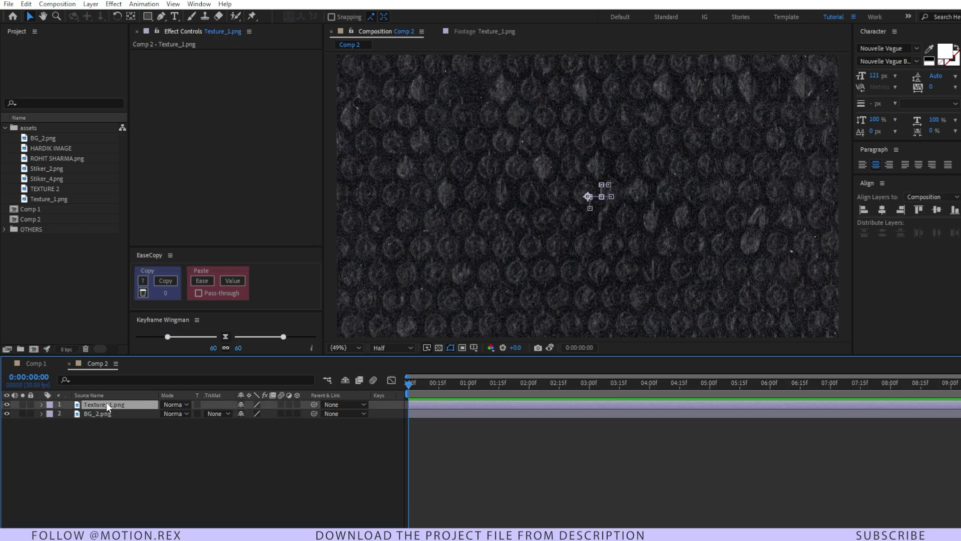
pyautogui.click(46, 190)
pyautogui.click(102, 428)
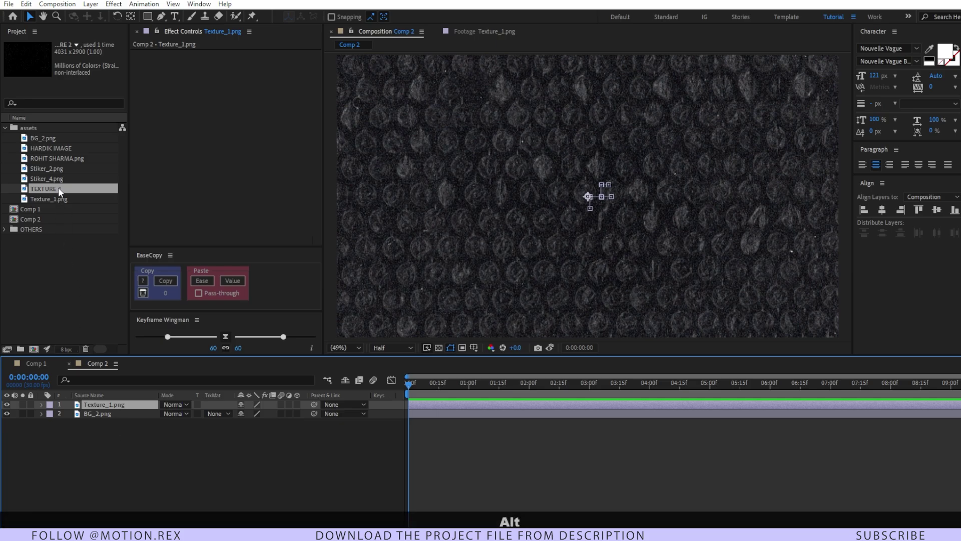
# Step: Replace the Texture_1.png layer's source with TEXTURE 2 and preview Comp 2
pyautogui.moveTo(57, 188); pyautogui.dragTo(111, 409)
pyautogui.press('u')
pyautogui.moveTo(426, 392); pyautogui.dragTo(553, 412)
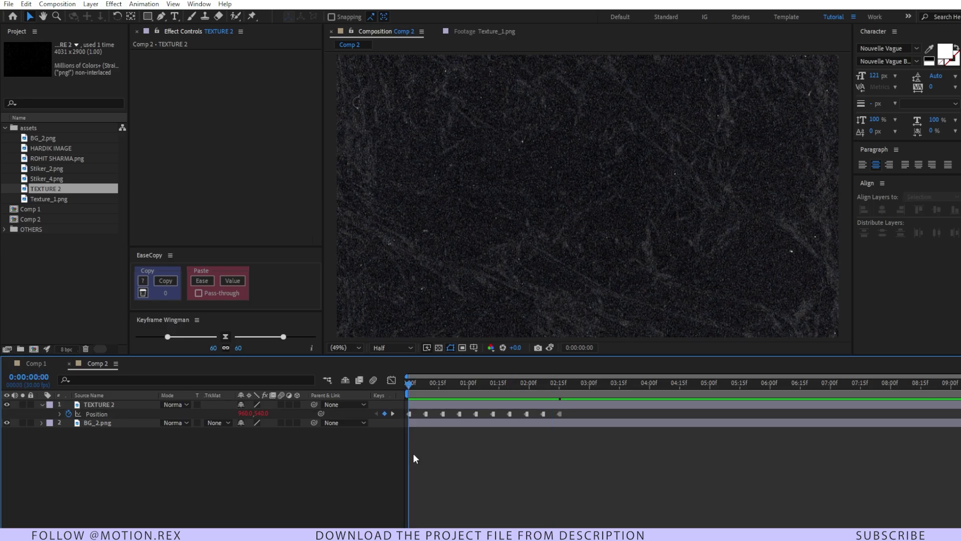
pyautogui.press('space')
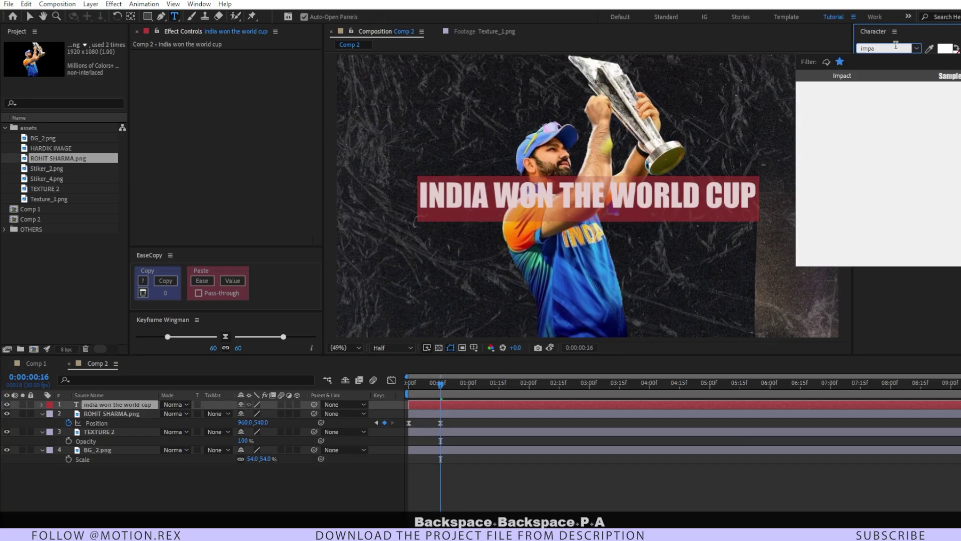
# Step: Set the INDIA WON THE WORLD CUP title to Impact at about 178 px
pyautogui.click(861, 79)
pyautogui.moveTo(885, 81); pyautogui.dragTo(916, 82)
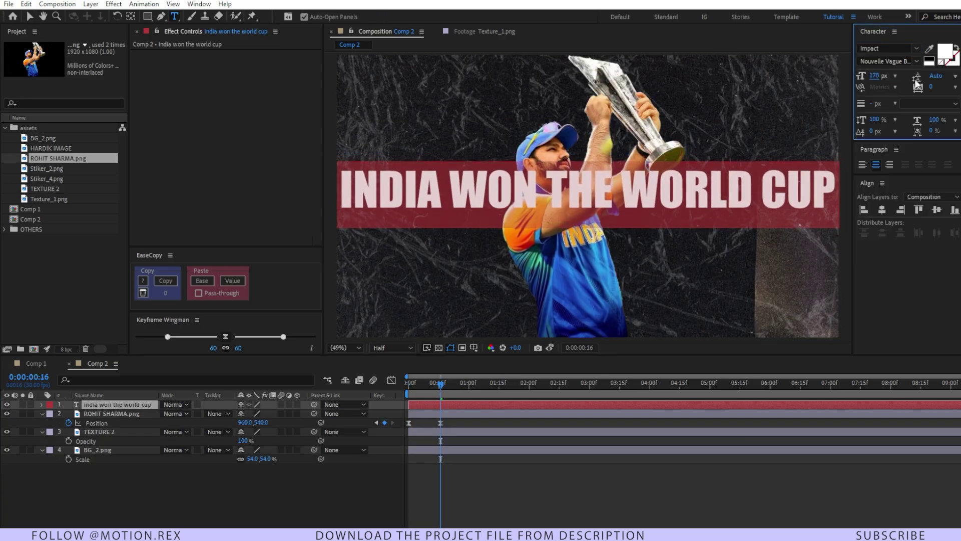
pyautogui.click(521, 475)
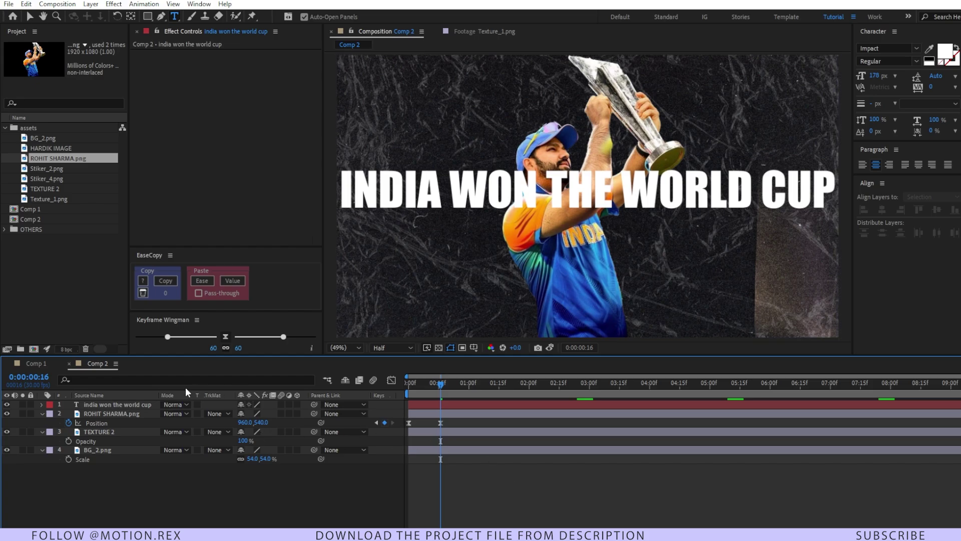
pyautogui.click(135, 404)
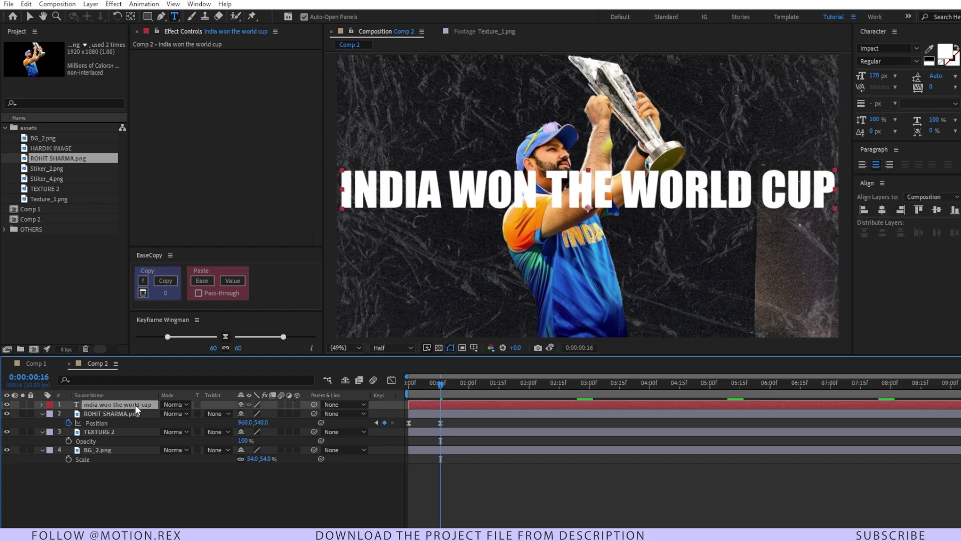
# Step: Apply CC Cylinder to the title with a radius of 200
pyautogui.hotkey('ctrl', 'space')
pyautogui.write('cc')
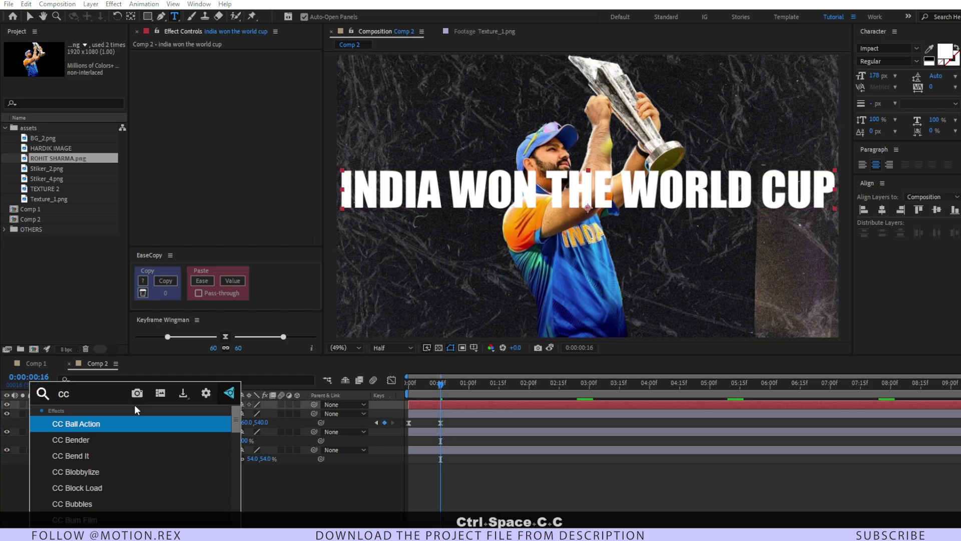
pyautogui.write(' c')
pyautogui.click(97, 485)
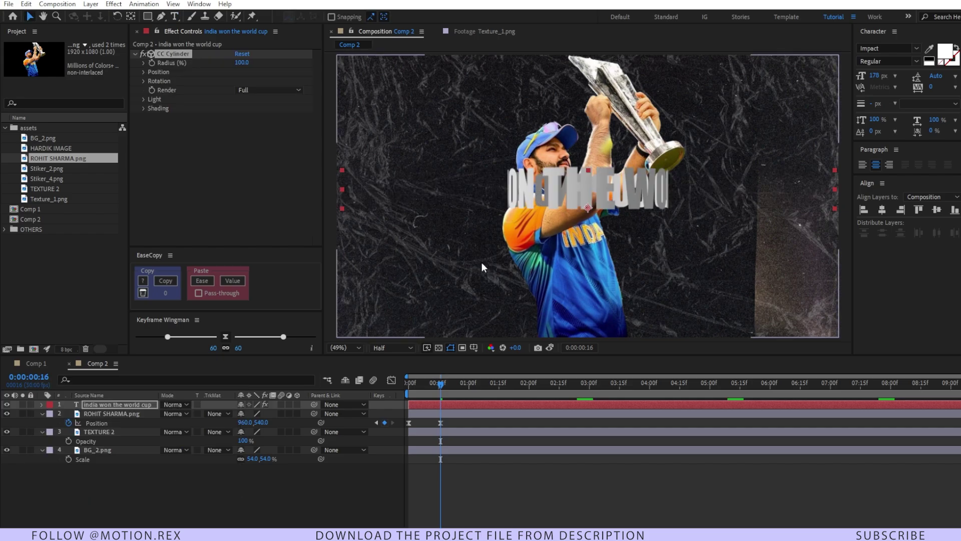
pyautogui.click(243, 63)
pyautogui.write('200')
pyautogui.press('Return')
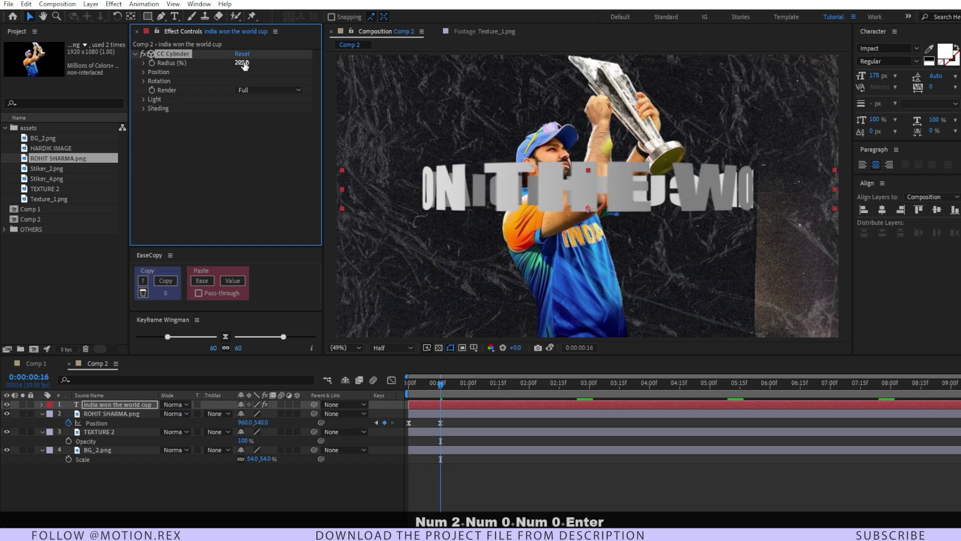
# Step: Tilt the ring 19° on X and keyframe Rotation Y to about +192° at 5 seconds
pyautogui.click(143, 80)
pyautogui.moveTo(251, 90); pyautogui.dragTo(236, 140)
pyautogui.hotkey('ctrl', 'z')
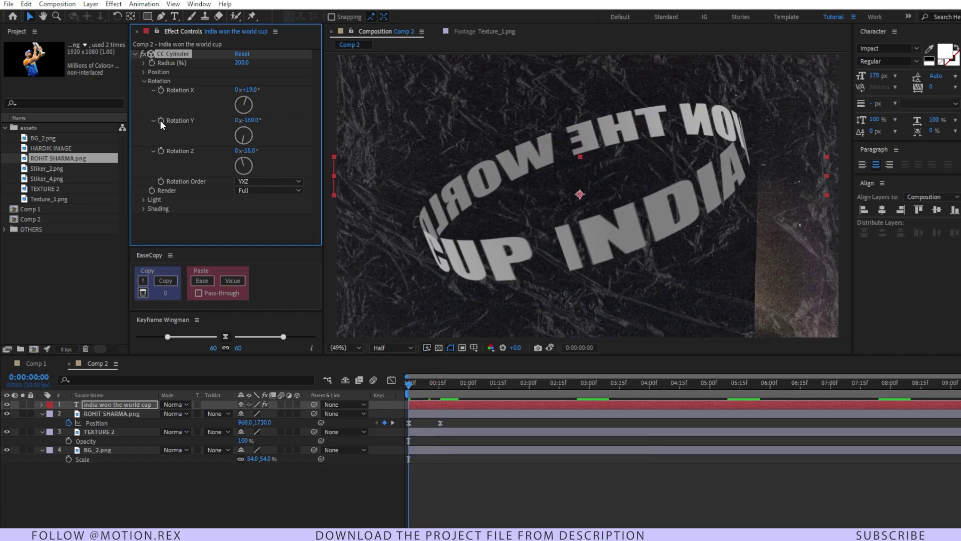
pyautogui.moveTo(460, 386); pyautogui.dragTo(710, 428)
pyautogui.click(236, 121)
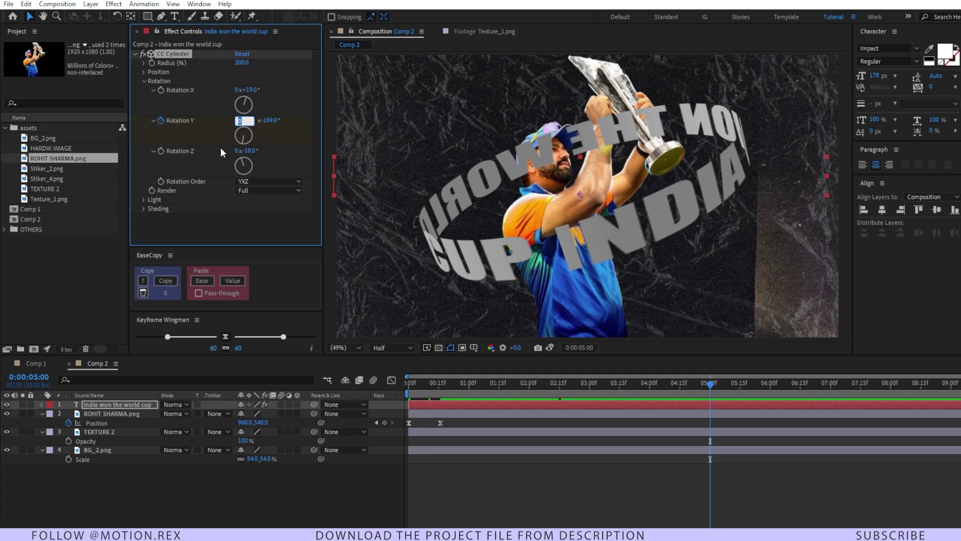
pyautogui.write('3')
pyautogui.press('Return')
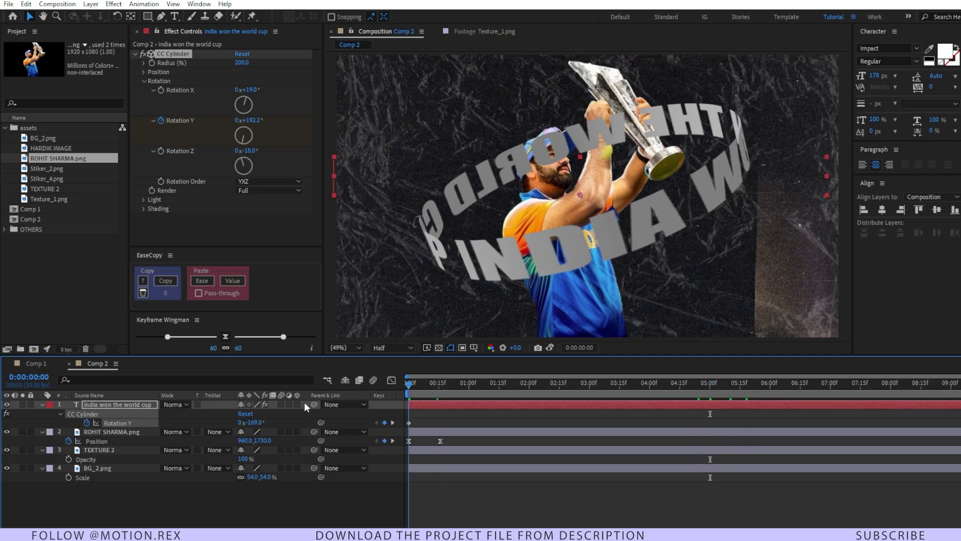
# Step: Preview the spinning ring, then set the ring text's fill colour to yellow
pyautogui.press('space')
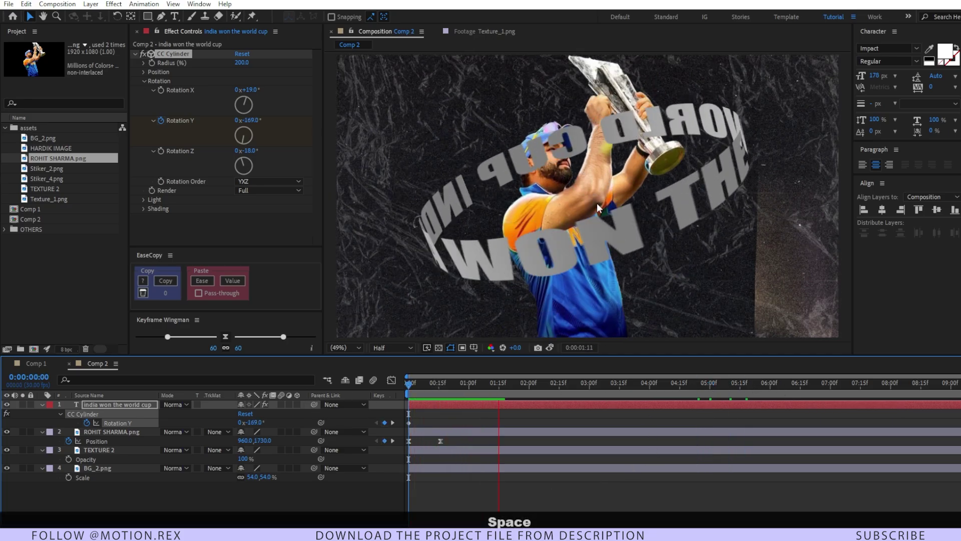
pyautogui.press('space')
pyautogui.press('space')
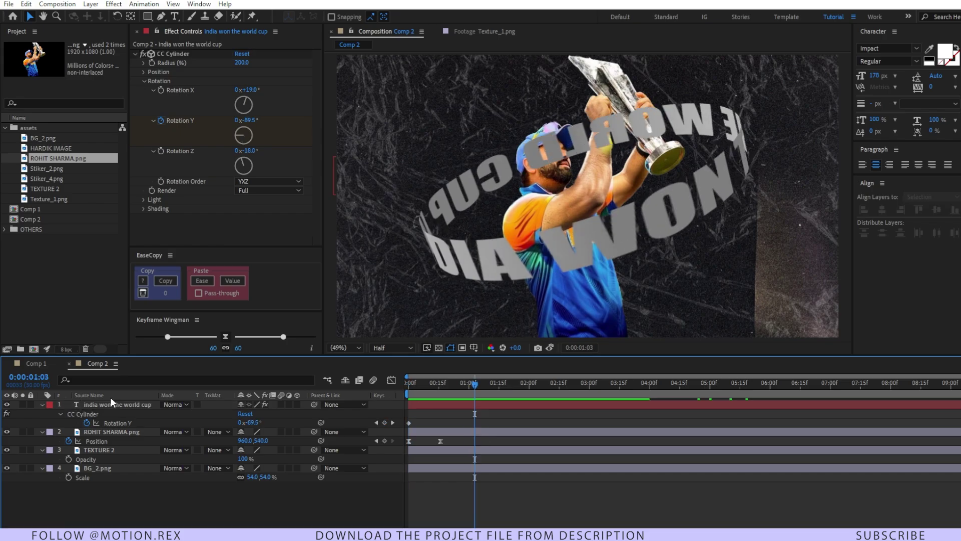
pyautogui.click(104, 404)
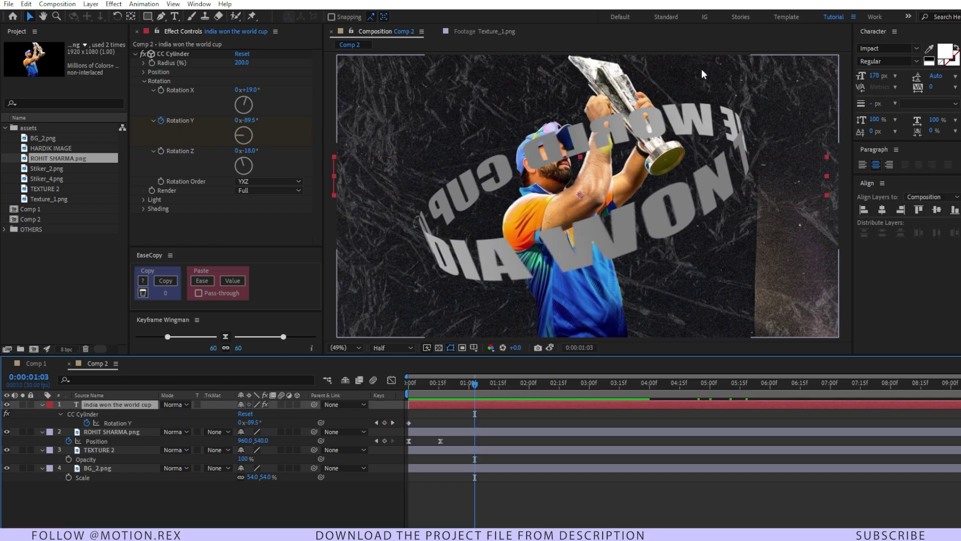
pyautogui.click(944, 51)
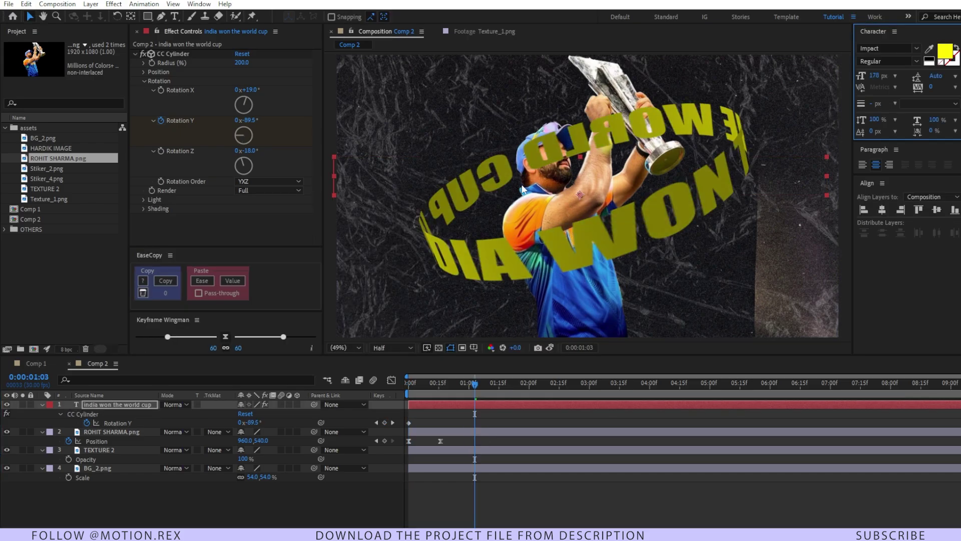
# Step: Set CC Cylinder's Light Direction to 127° and Light Height to 49
pyautogui.moveTo(472, 392); pyautogui.dragTo(441, 392)
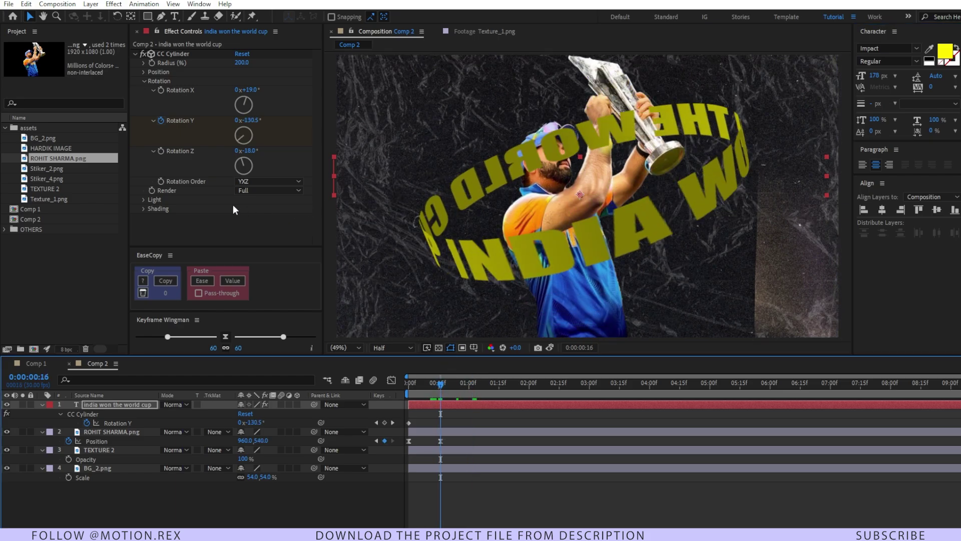
pyautogui.click(144, 200)
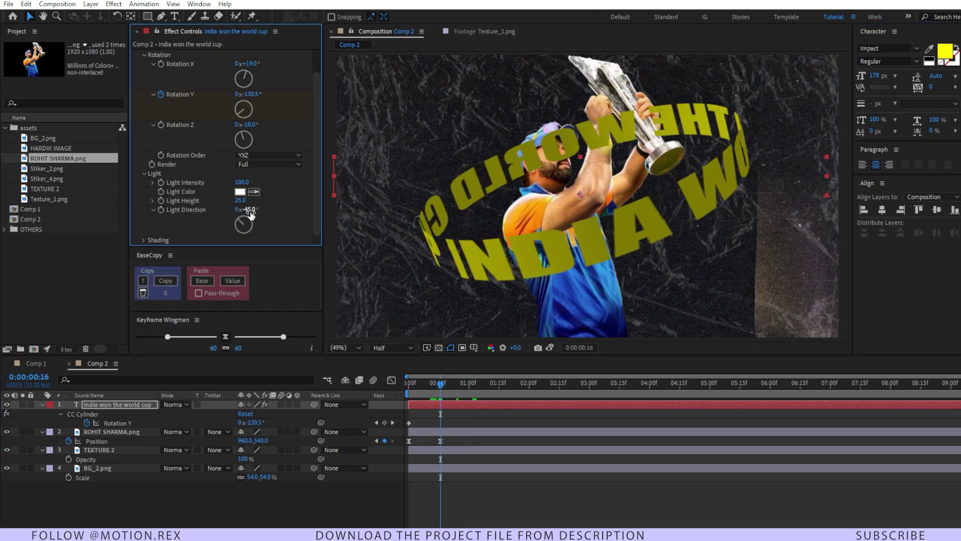
pyautogui.moveTo(251, 212); pyautogui.dragTo(338, 207)
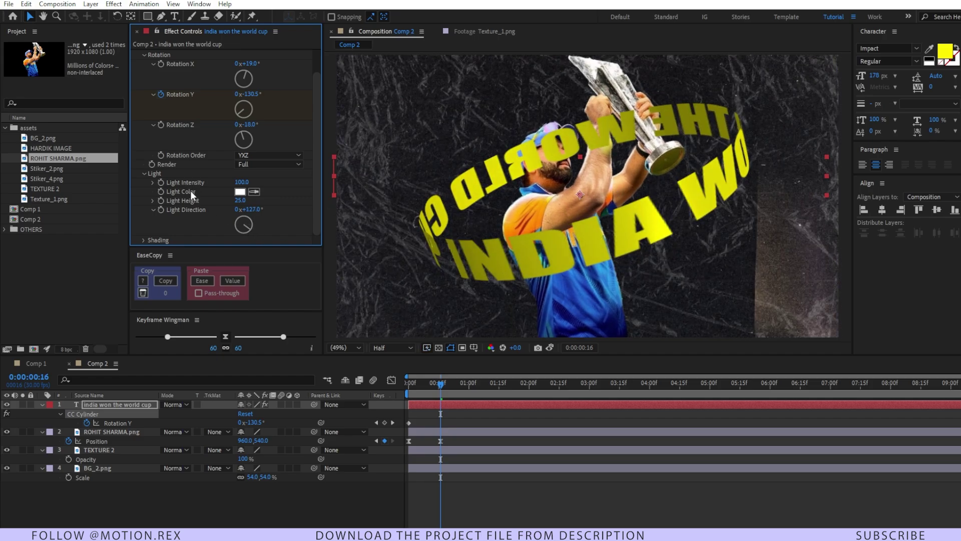
pyautogui.moveTo(240, 200); pyautogui.dragTo(247, 193)
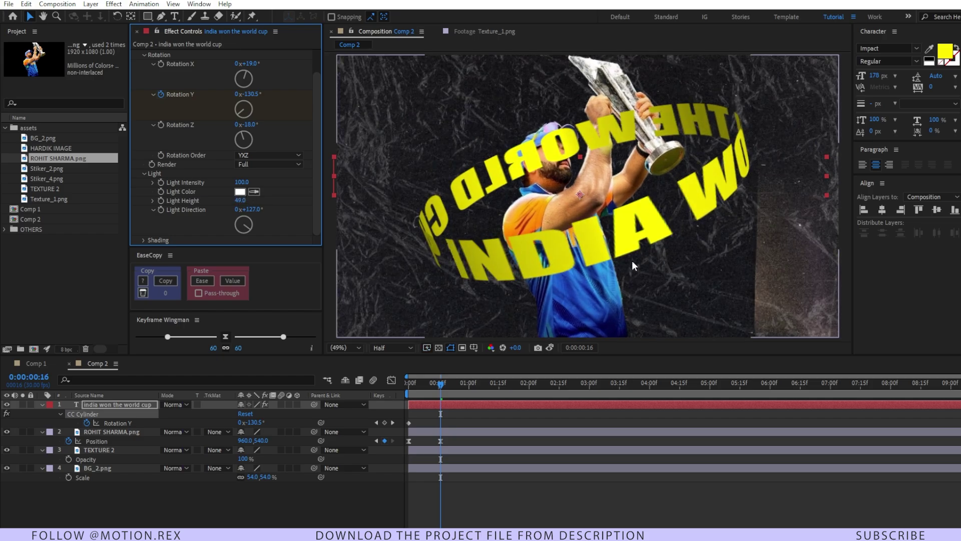
pyautogui.moveTo(437, 388)
pyautogui.mouseDown()
pyautogui.moveTo(404, 386)
pyautogui.moveTo(455, 389)
pyautogui.mouseUp()
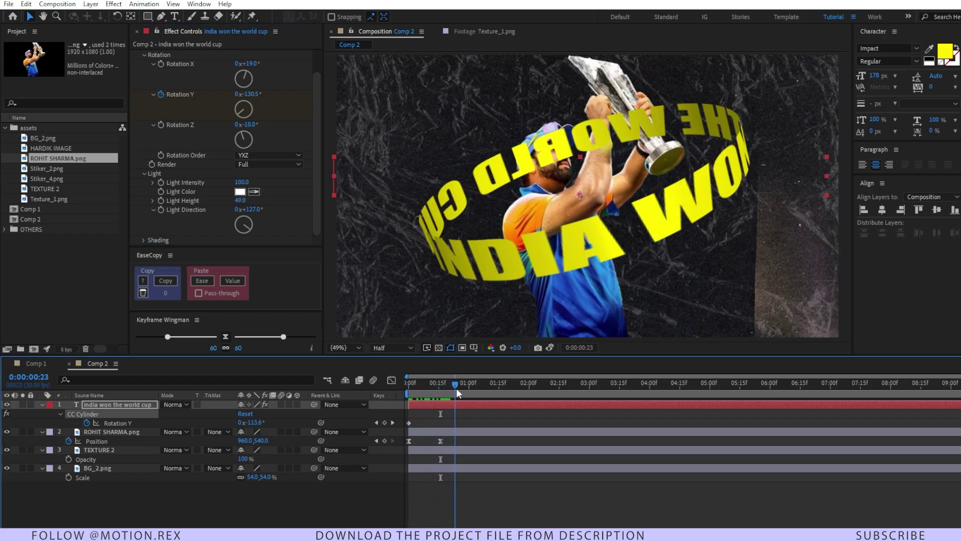
pyautogui.press('space')
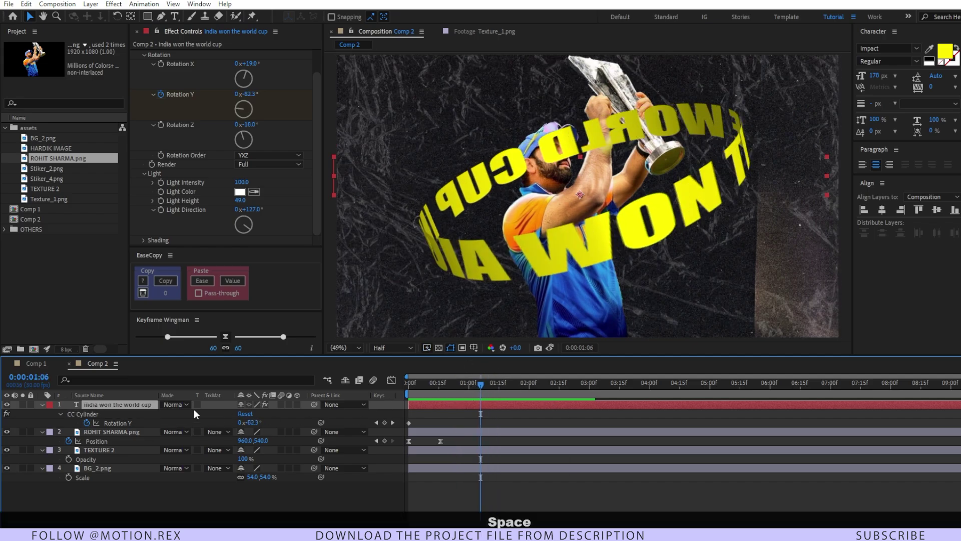
pyautogui.press('ctrl')
# Step: Duplicate the ring text, place ROHIT SHARMA.png above the original, and render the copy Outside
pyautogui.hotkey('ctrl', 'd')
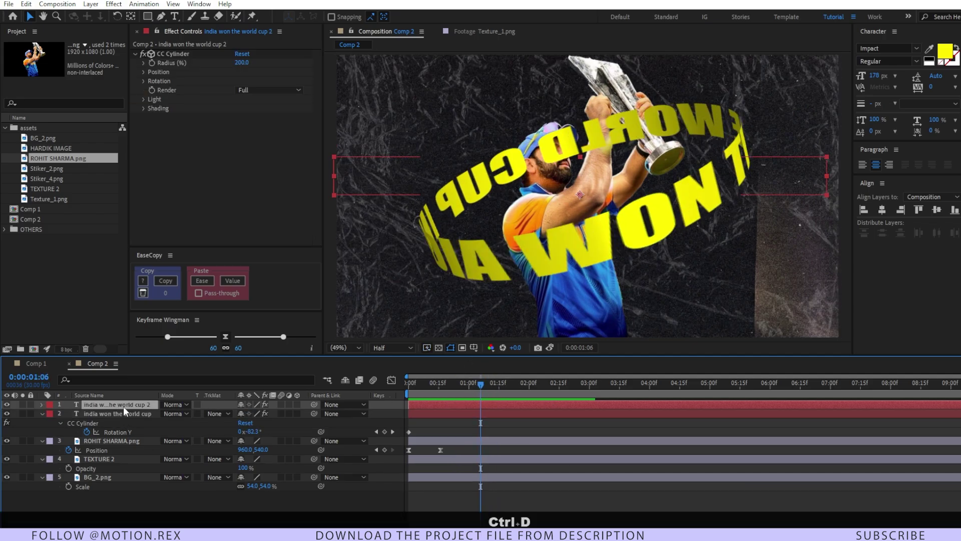
pyautogui.click(137, 440)
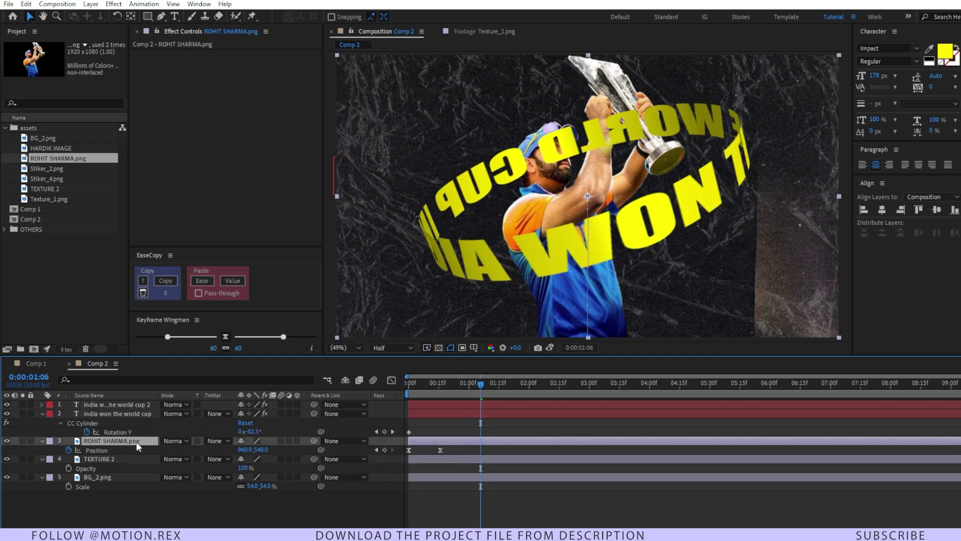
pyautogui.moveTo(136, 442); pyautogui.dragTo(129, 413)
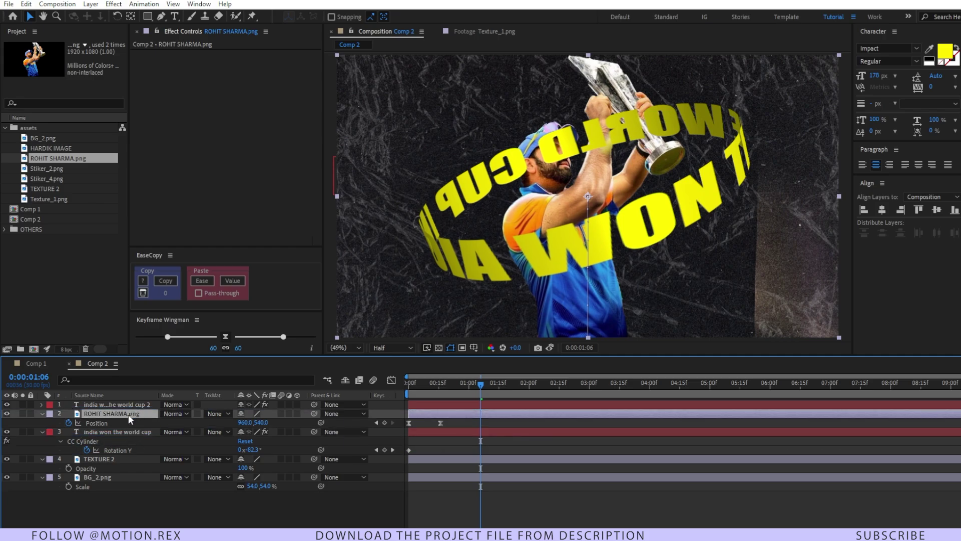
pyautogui.click(123, 404)
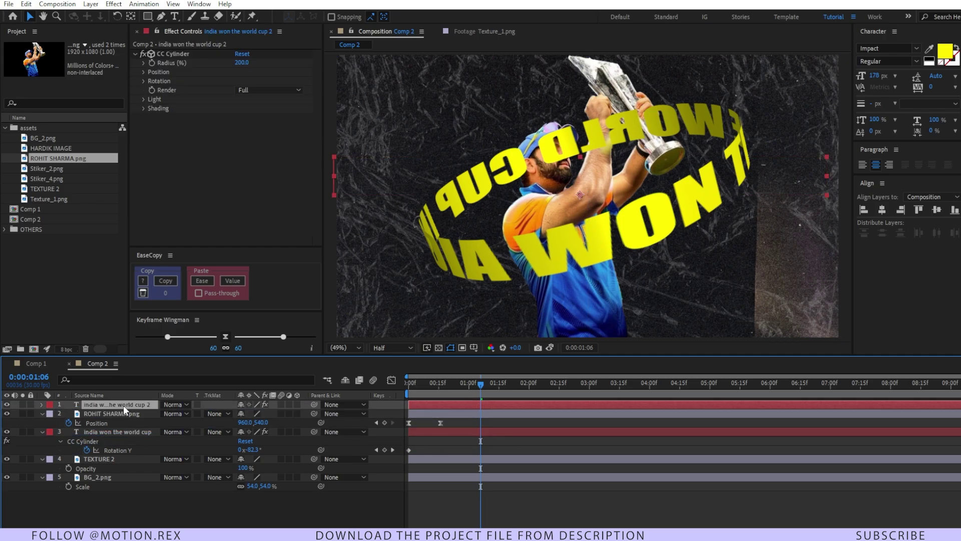
pyautogui.click(250, 90)
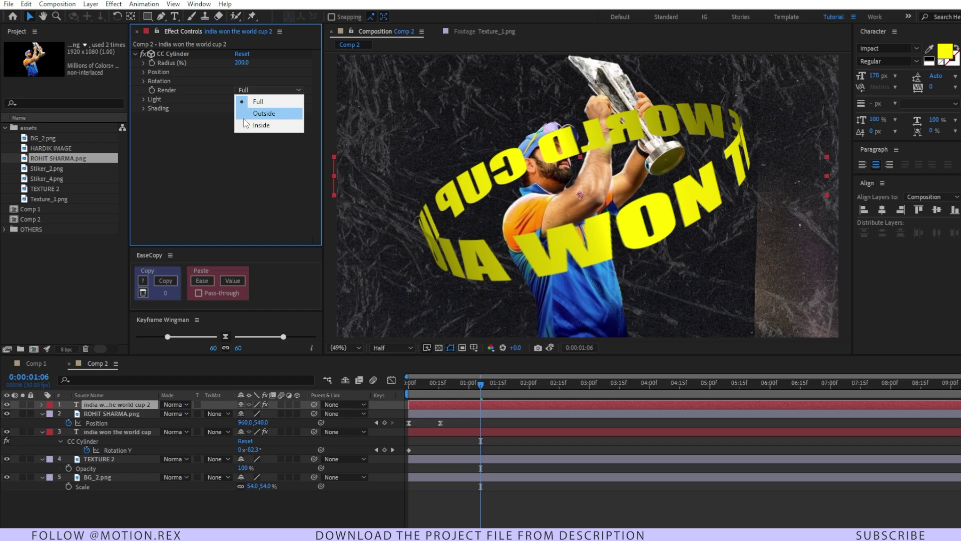
pyautogui.click(245, 114)
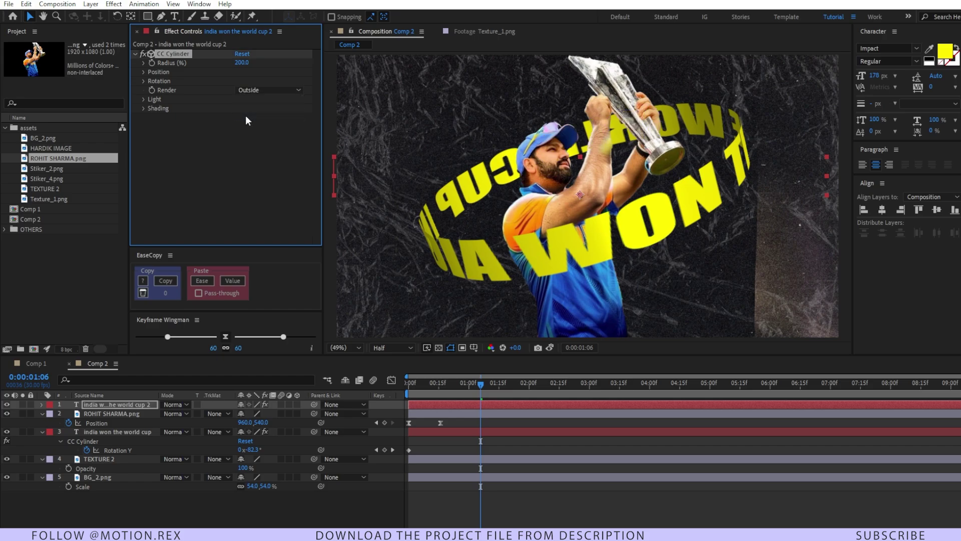
# Step: Set the original ring's CC Cylinder Render to Inside and preview the wrap-around
pyautogui.click(108, 432)
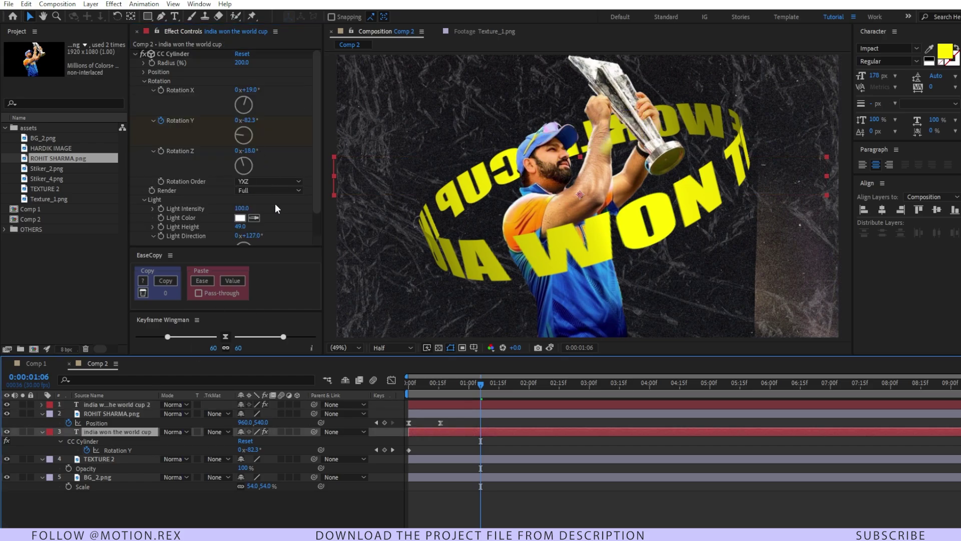
pyautogui.scroll(-1, 274, 203)
pyautogui.click(266, 164)
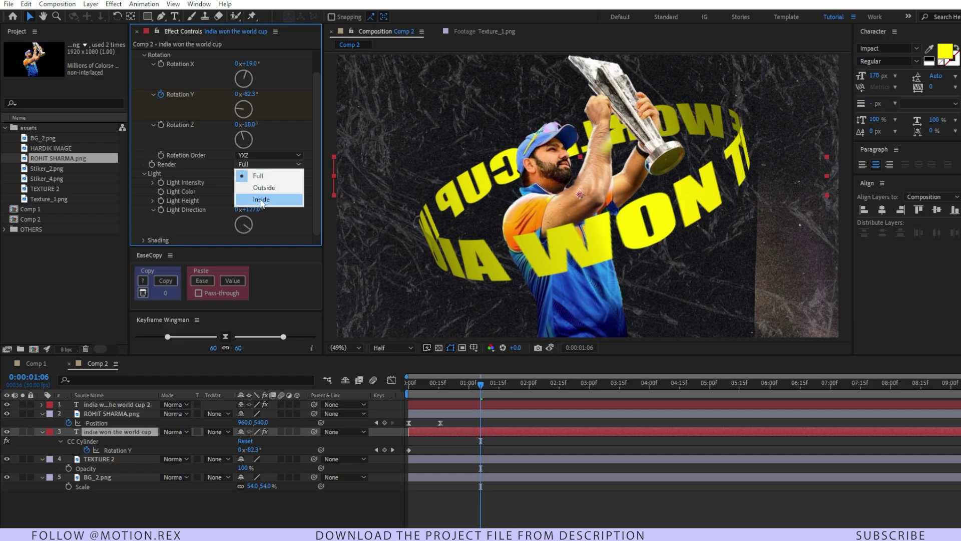
pyautogui.click(260, 199)
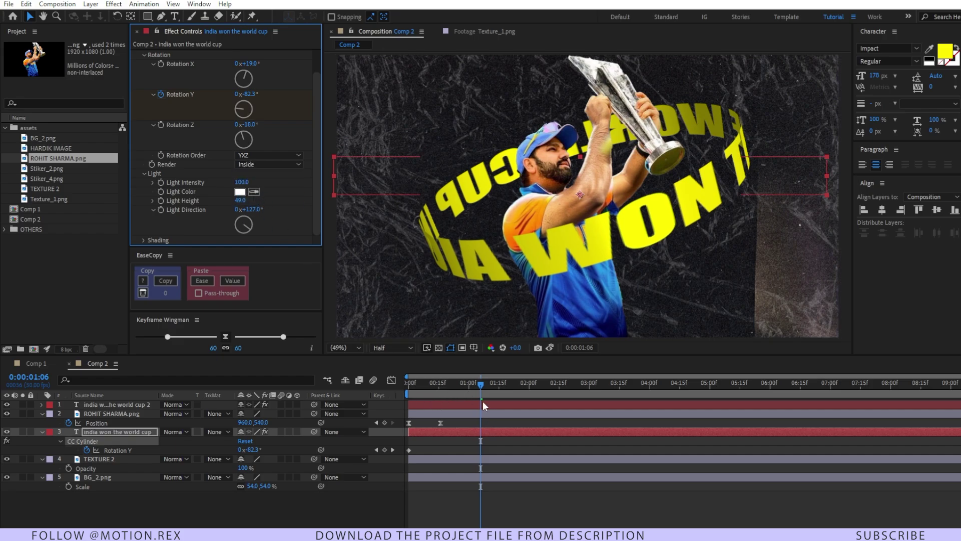
pyautogui.moveTo(460, 389); pyautogui.dragTo(486, 401)
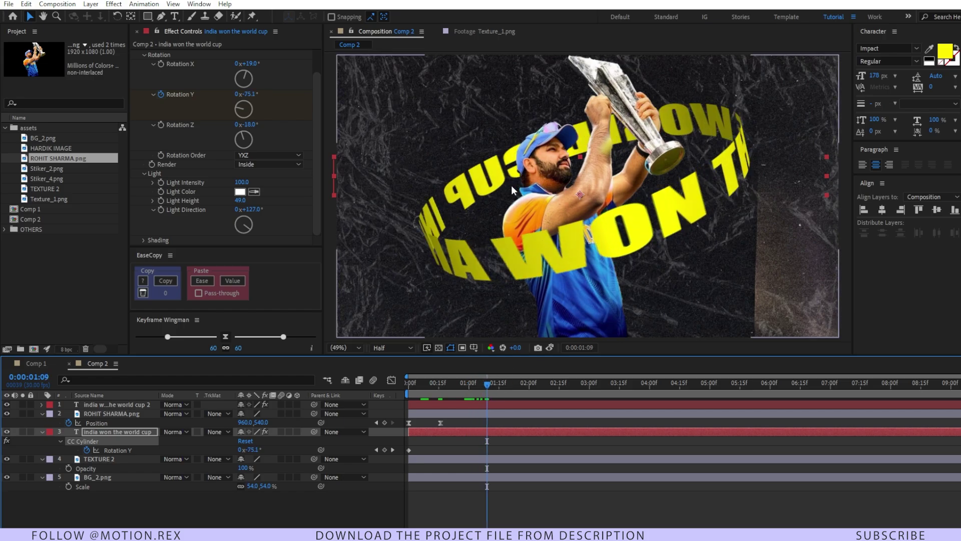
pyautogui.press('space')
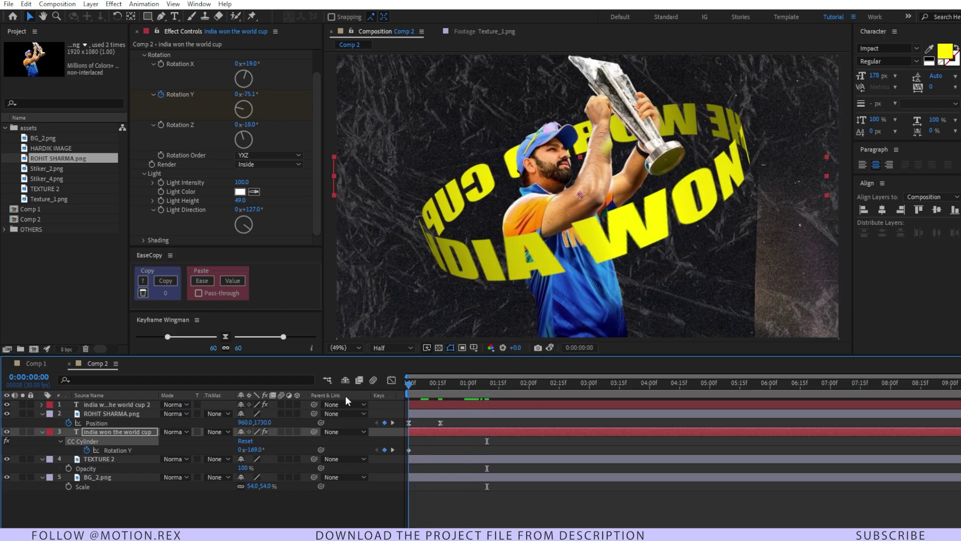
# Step: Add Glow to the duplicated ring text with a wide radius and Intensity 3.0
pyautogui.click(91, 406)
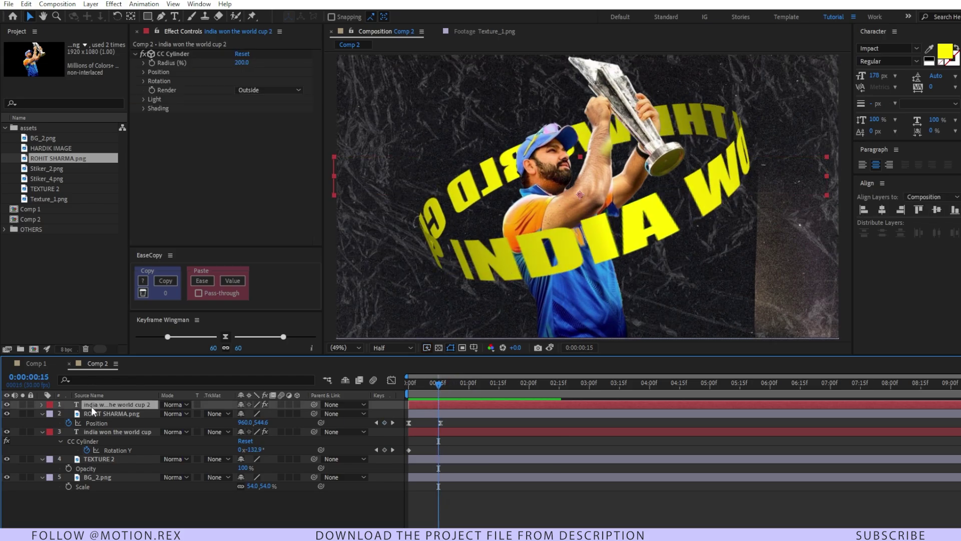
pyautogui.hotkey('ctrl', 'space')
pyautogui.press('Return')
pyautogui.scroll(-1, 170, 173)
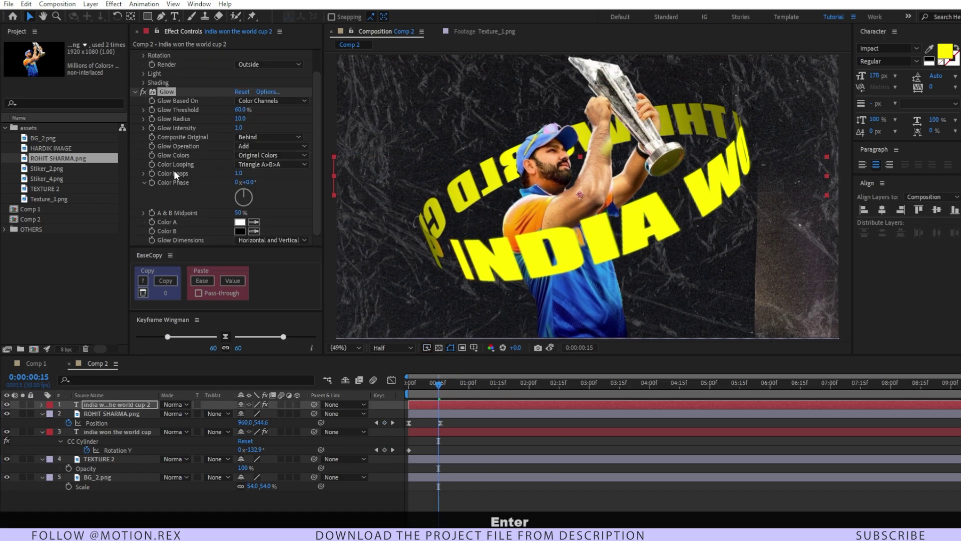
pyautogui.moveTo(239, 118); pyautogui.dragTo(330, 127)
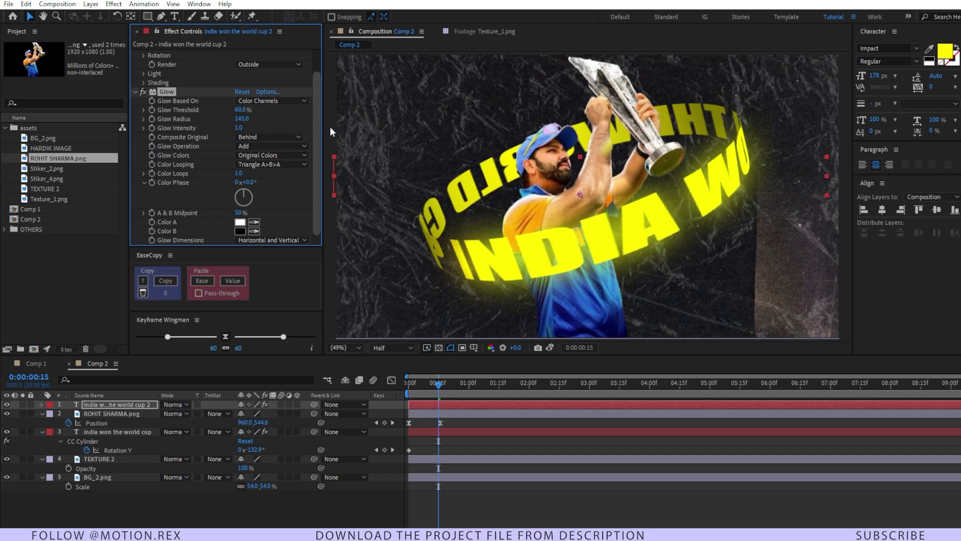
pyautogui.click(239, 128)
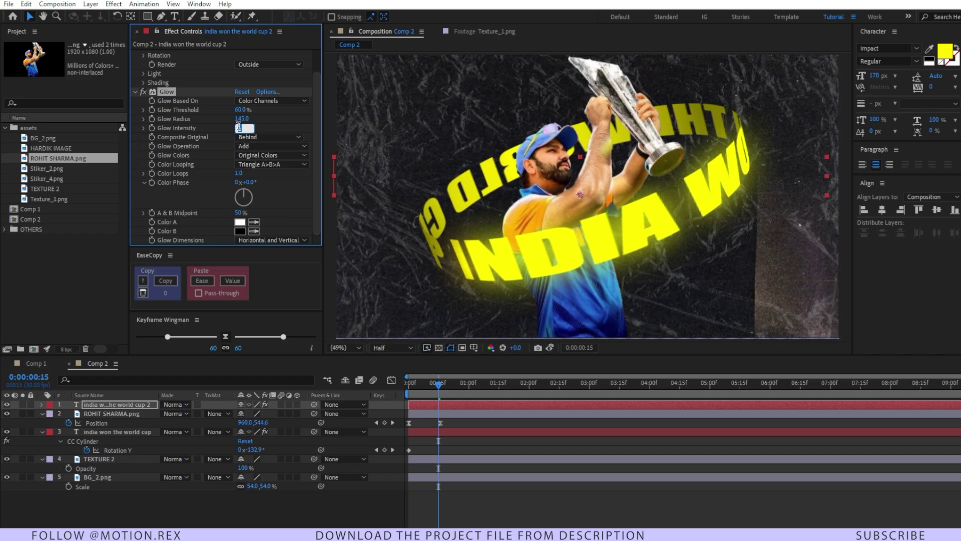
pyautogui.write('3')
pyautogui.press('Return')
# Step: Copy the Glow effect onto the original ring text layer
pyautogui.hotkey('ctrl', 'c')
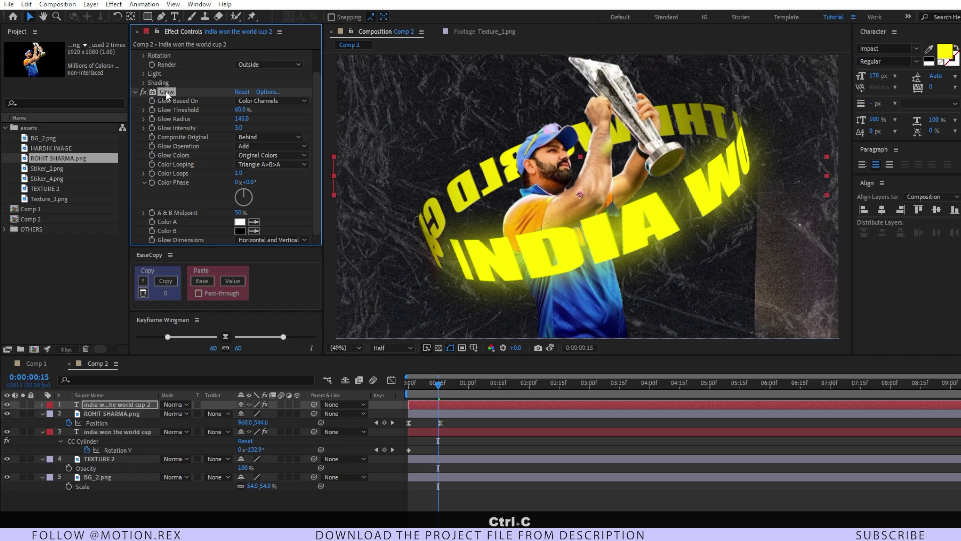
pyautogui.click(121, 433)
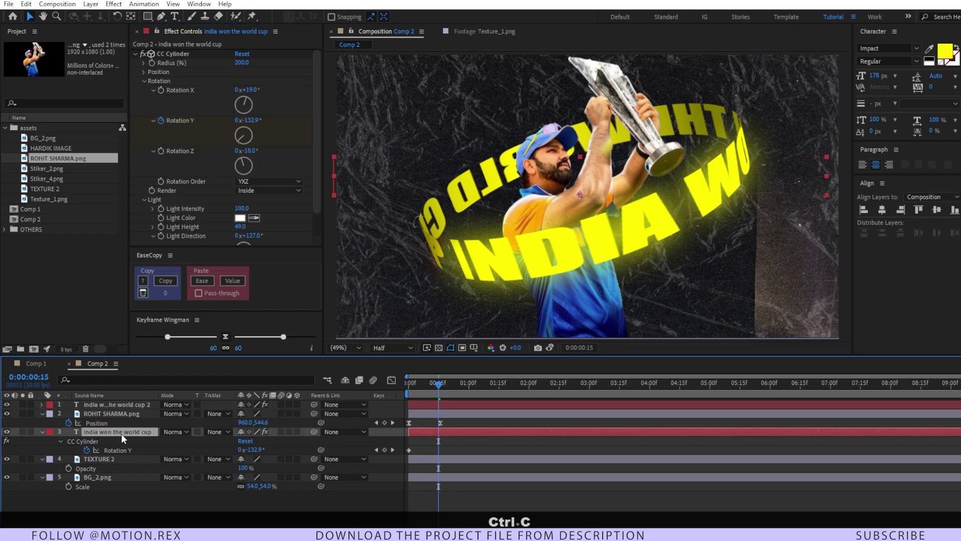
pyautogui.hotkey('ctrl', 'v')
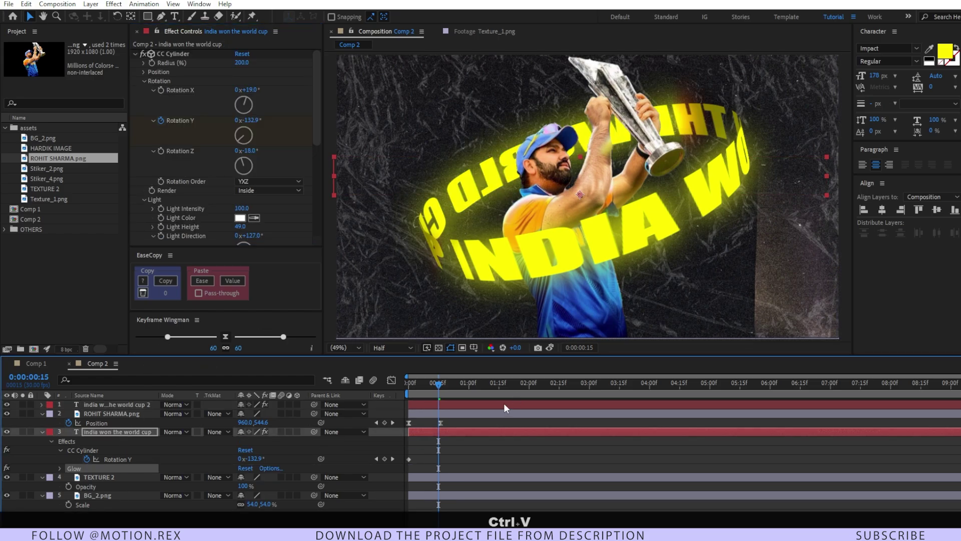